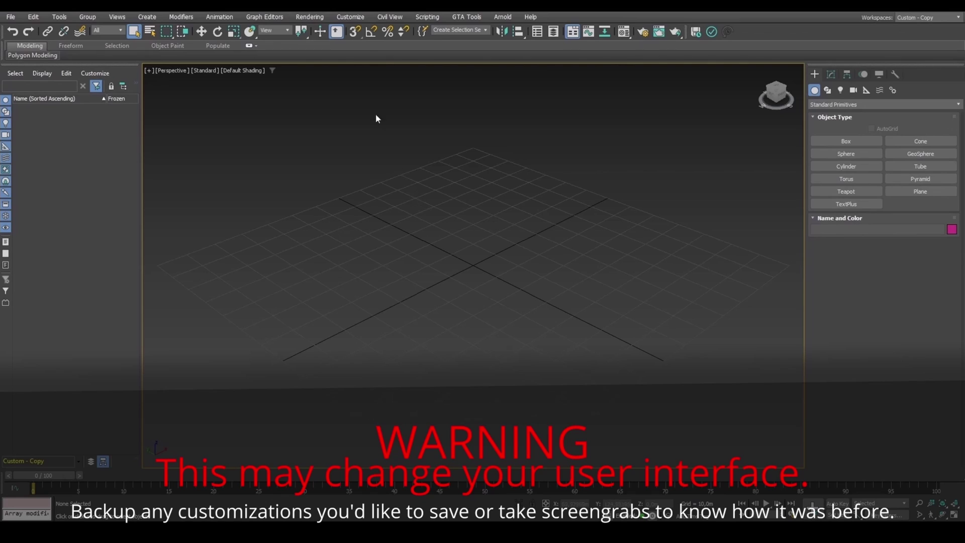
Open the Custom UI and Defaults Switcher from the Customize menu
{"action": "left_click", "coordinate": [350, 17]}
{"action": "left_click", "coordinate": [364, 84]}
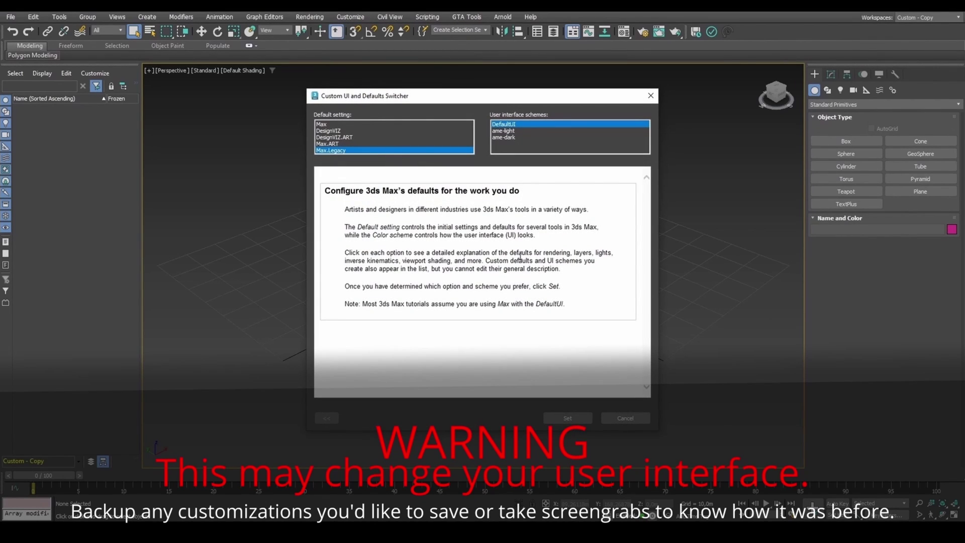
Apply the Max.Legacy defaults with DefaultUI, then draw a plane at the grid origin
{"action": "left_click", "coordinate": [558, 417]}
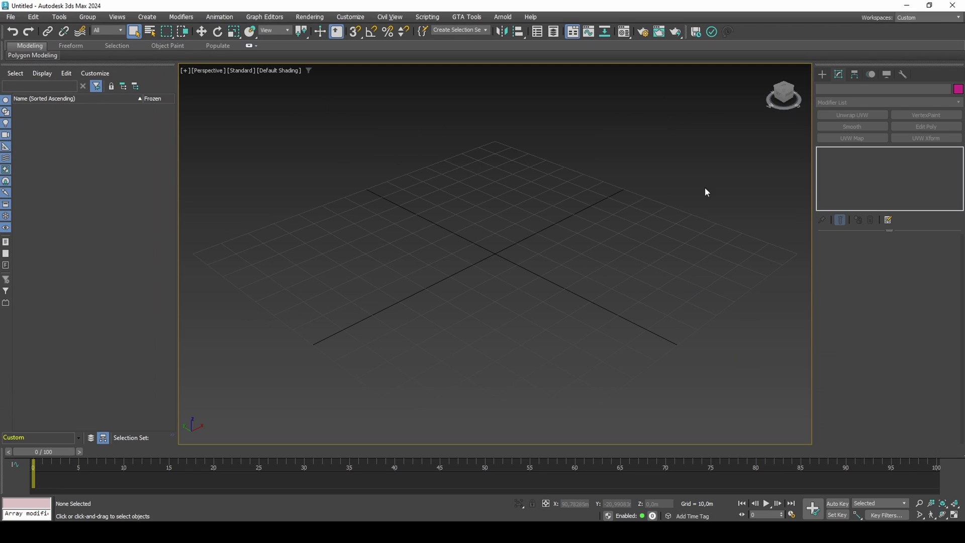
{"action": "left_click", "coordinate": [900, 191]}
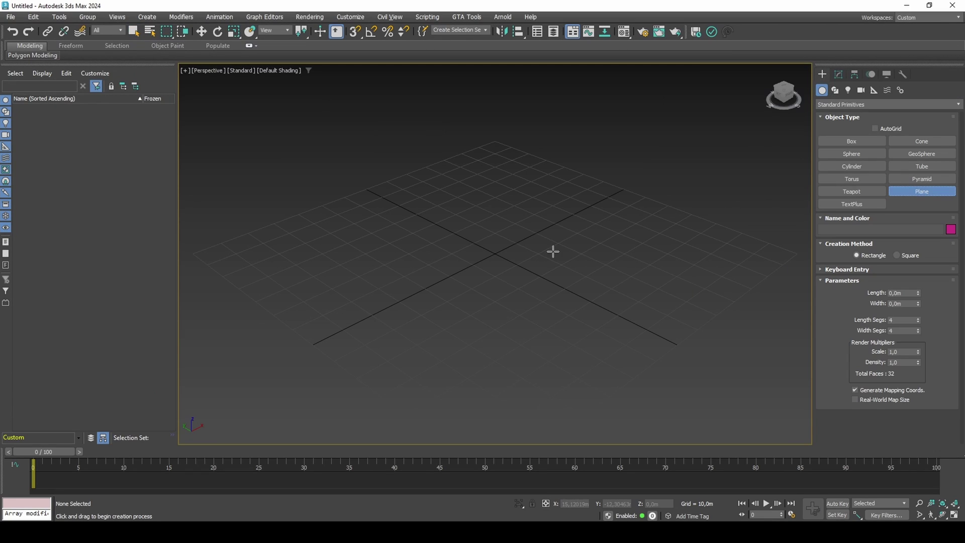
{"action": "left_click_drag", "start_coordinate": [495, 254], "coordinate": [562, 211]}
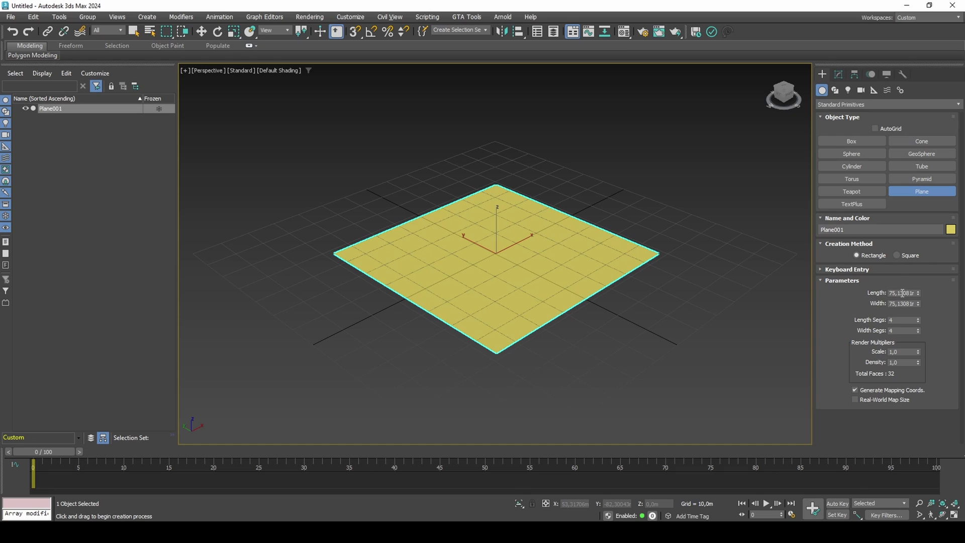
Size the plane to 100 m length and width with 128 length and width segments
{"action": "double_click", "coordinate": [902, 293]}
{"action": "type", "text": "100"}
{"action": "key", "text": "Tab"}
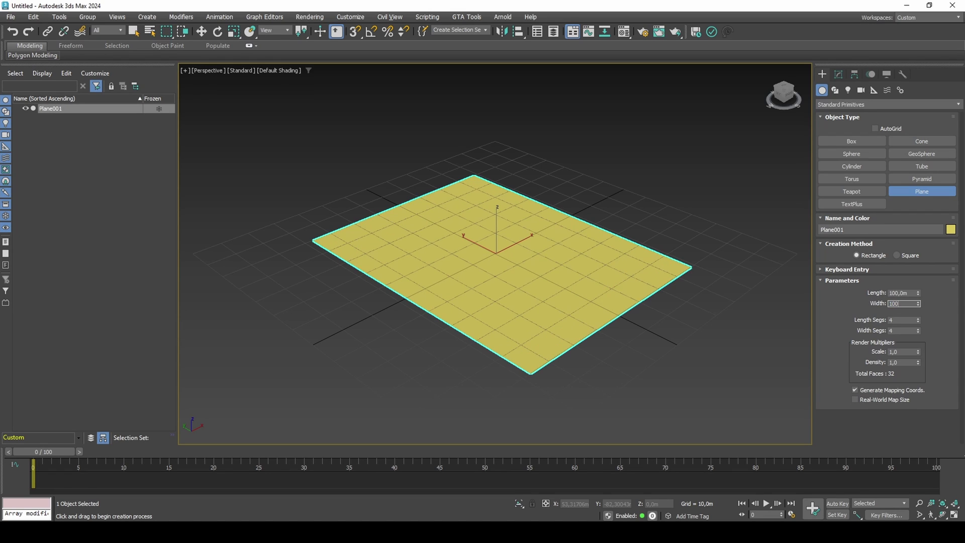
{"action": "key", "text": "Tab"}
{"action": "key", "text": "Tab"}
{"action": "type", "text": "128"}
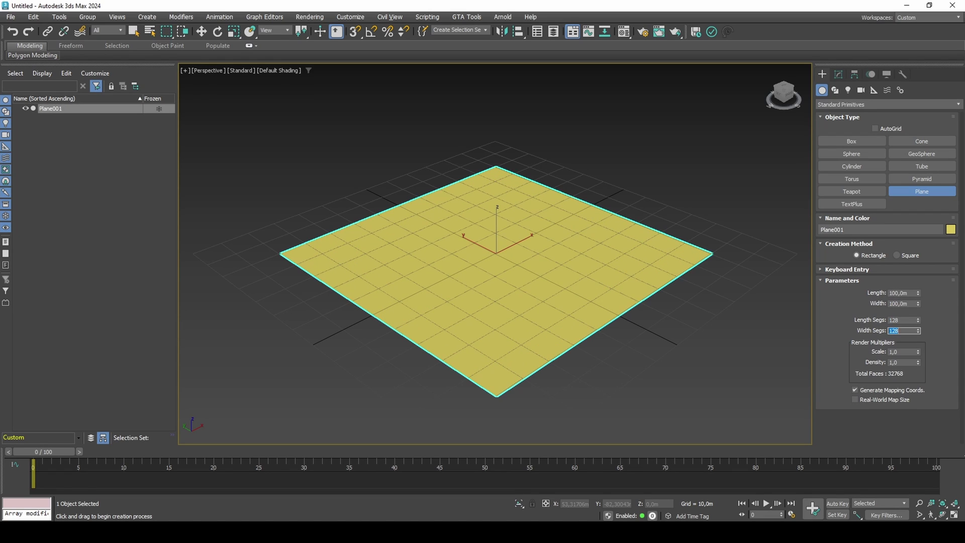
{"action": "right_click", "coordinate": [735, 298]}
Centre the plane at the origin by zeroing its X and Y position
{"action": "key", "text": "7"}
{"action": "left_click", "coordinate": [838, 74]}
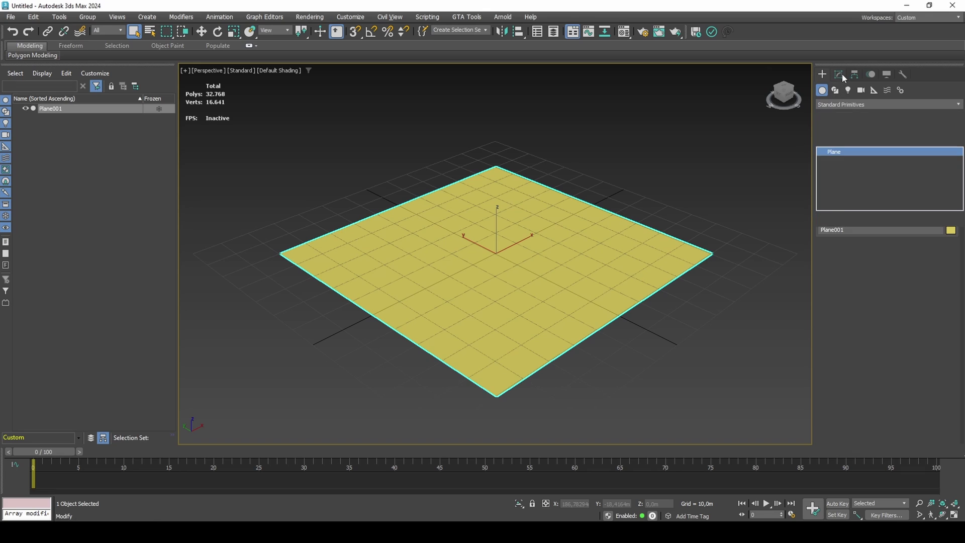
{"action": "key", "text": "w"}
{"action": "right_click", "coordinate": [635, 503]}
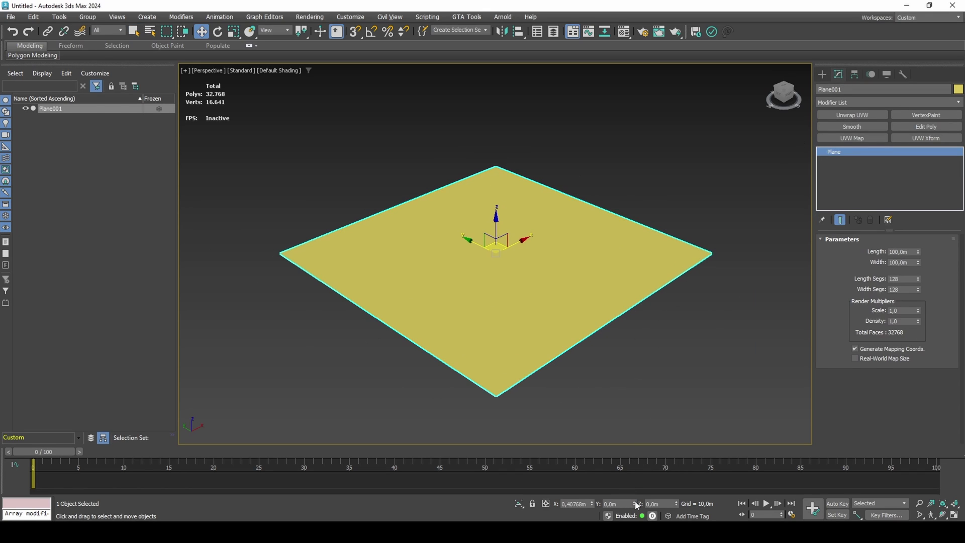
{"action": "right_click", "coordinate": [593, 505]}
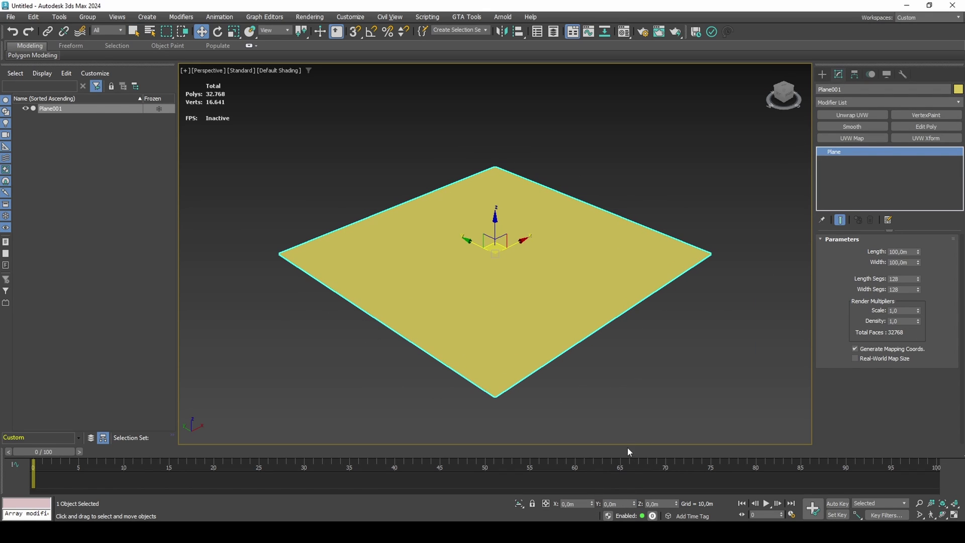
Add a Displace modifier to the plane with a strength of 1 m
{"action": "left_click", "coordinate": [897, 102]}
{"action": "type", "text": "d"}
{"action": "left_click", "coordinate": [854, 143]}
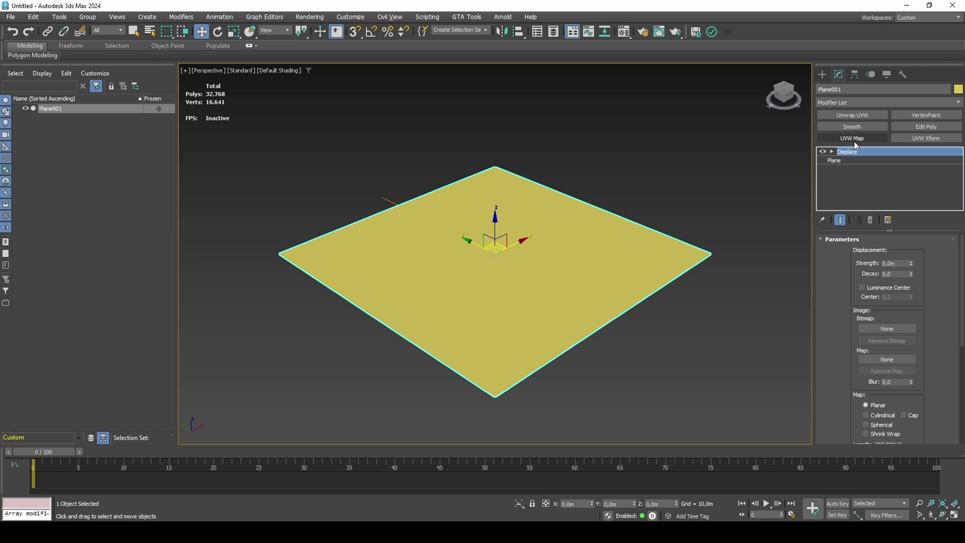
{"action": "left_click", "coordinate": [896, 263]}
{"action": "type", "text": "1"}
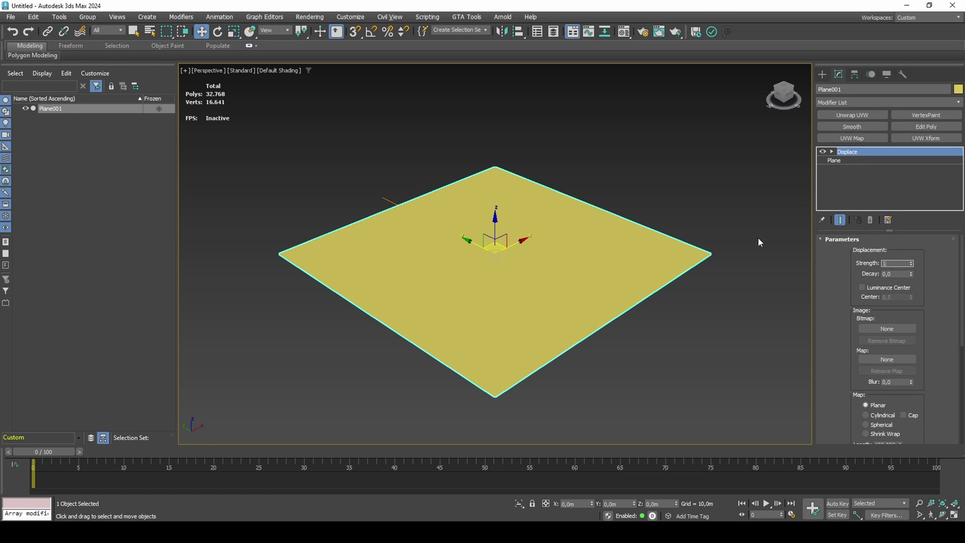
{"action": "key", "text": "Return"}
{"action": "key", "text": "m"}
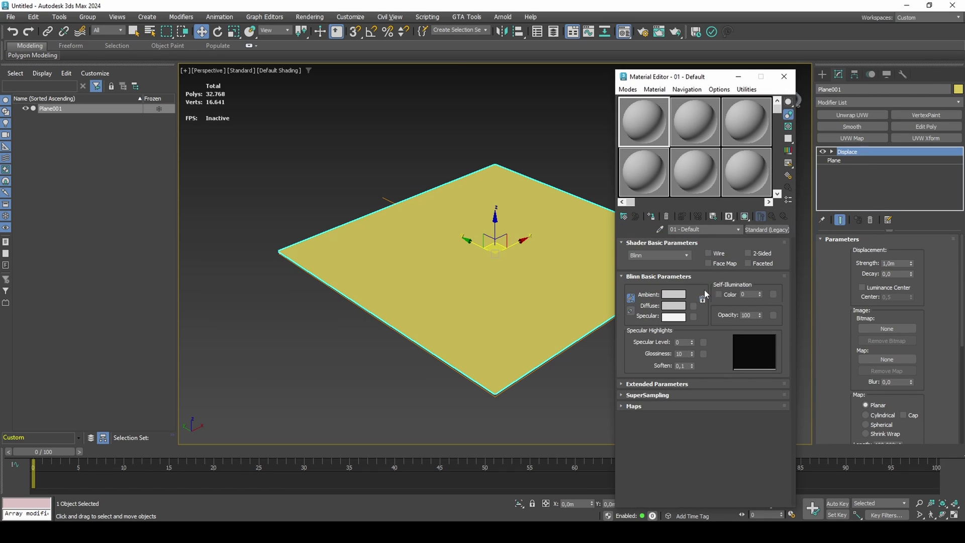
Load an OSL Noise map into Diffuse and instance it into the Displace map slot
{"action": "left_click", "coordinate": [693, 304]}
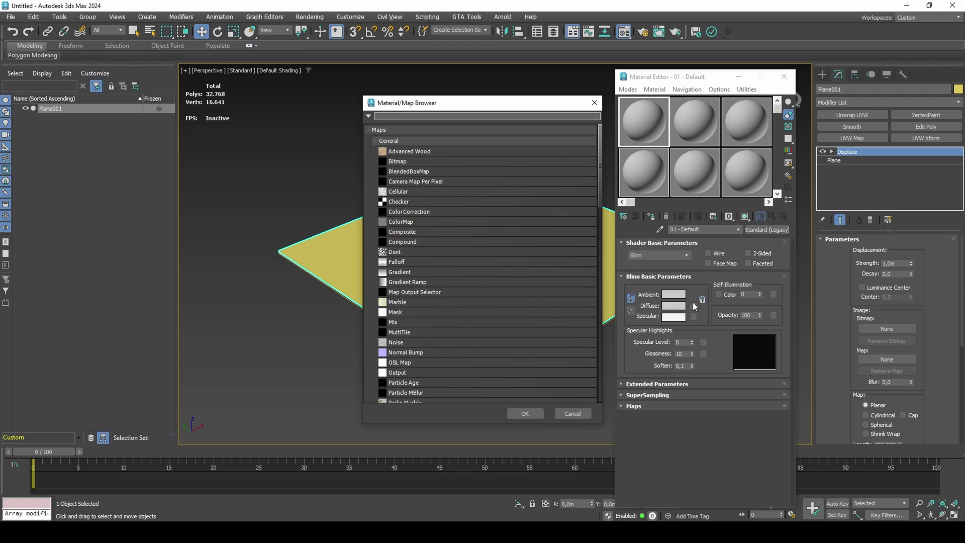
{"action": "type", "text": "noi"}
{"action": "key", "text": "Down"}
{"action": "key", "text": "Down"}
{"action": "key", "text": "Return"}
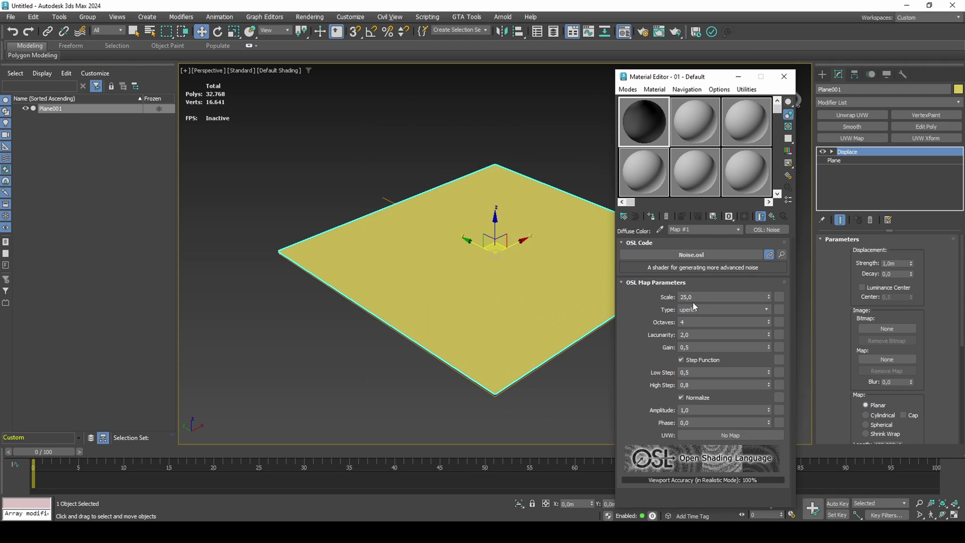
{"action": "left_click_drag", "start_coordinate": [768, 230], "coordinate": [881, 358]}
{"action": "left_click", "coordinate": [455, 295]}
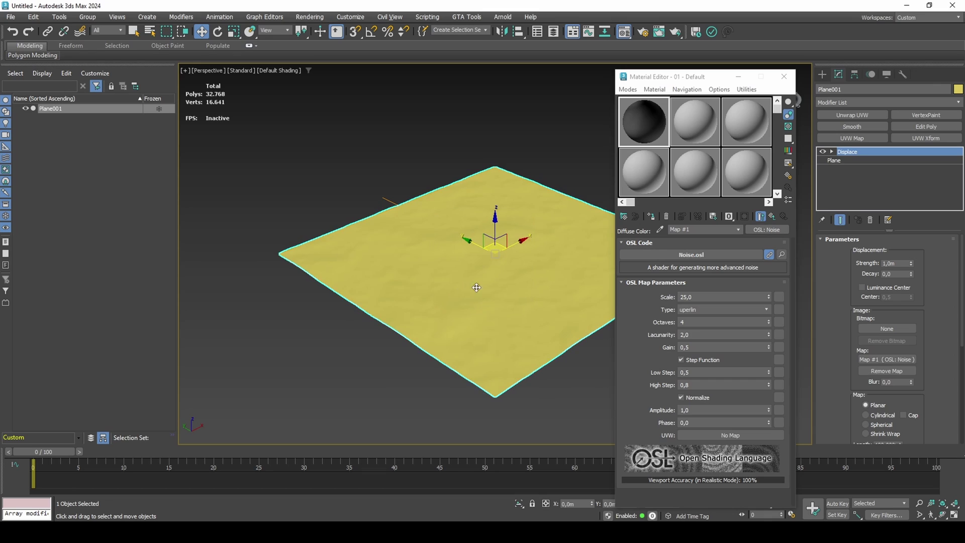
Set the noise to gabor, scale 75, Gain 0.2, Low Step -0.1, High Step 0.08, Amplitude 6
{"action": "double_click", "coordinate": [700, 297]}
{"action": "type", "text": "75"}
{"action": "left_click", "coordinate": [705, 310]}
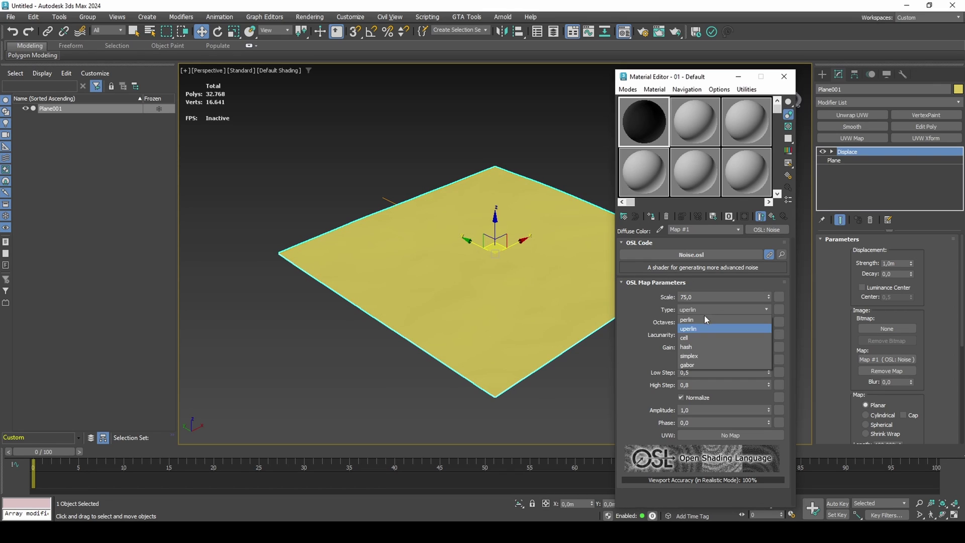
{"action": "left_click", "coordinate": [692, 362]}
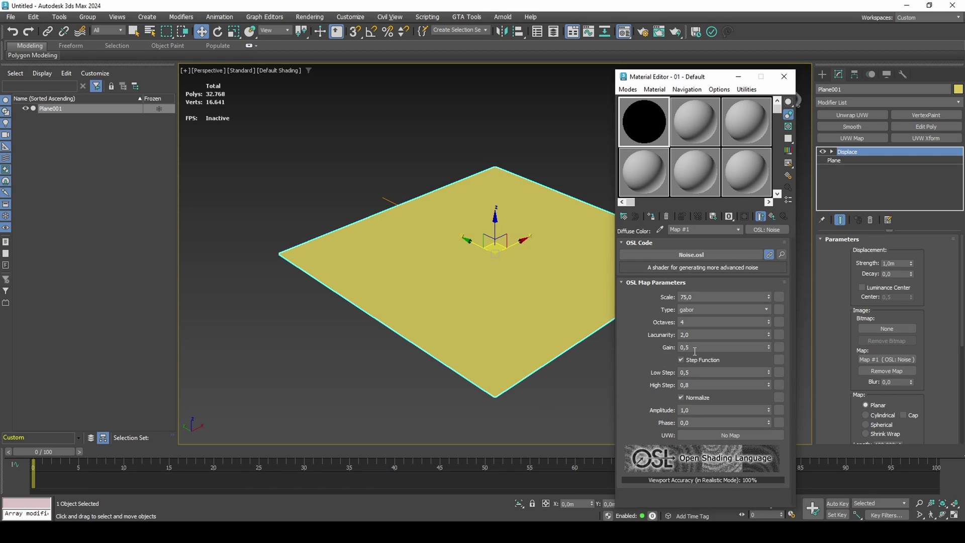
{"action": "double_click", "coordinate": [697, 347]}
{"action": "double_click", "coordinate": [702, 372]}
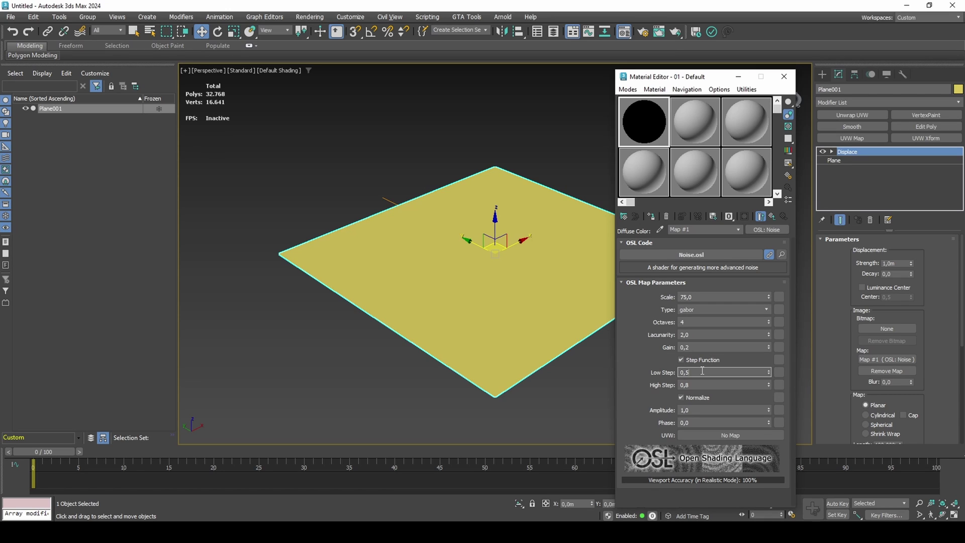
{"action": "type", "text": "-,1"}
{"action": "key", "text": "Return"}
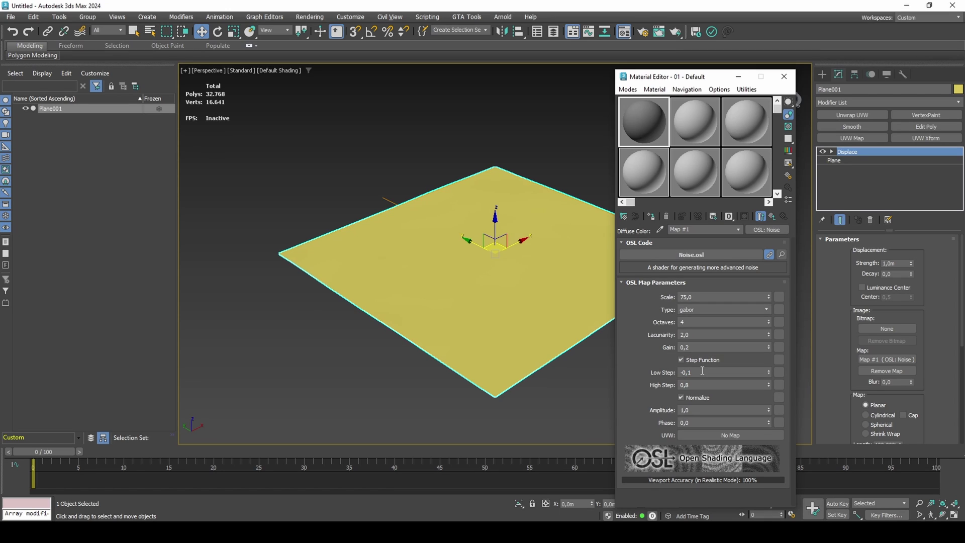
{"action": "left_click", "coordinate": [687, 385]}
{"action": "type", "text": "0"}
{"action": "left_click_drag", "start_coordinate": [697, 409], "coordinate": [662, 412]}
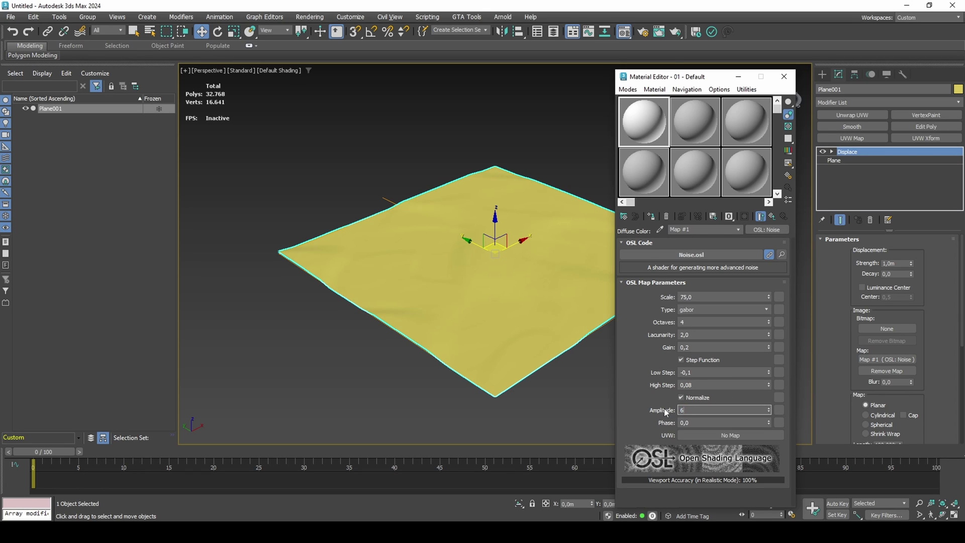
{"action": "key", "text": "Return"}
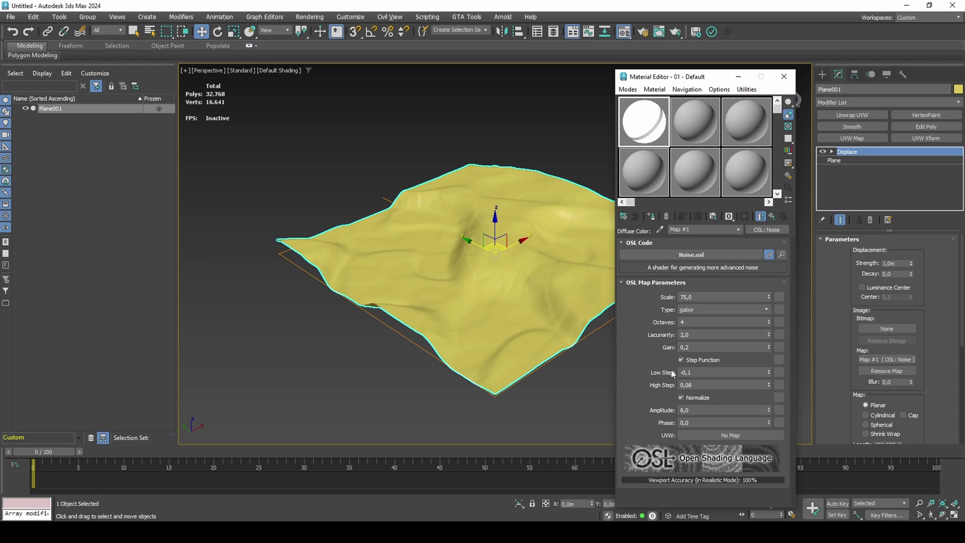
{"action": "left_click", "coordinate": [784, 76]}
{"action": "left_click", "coordinate": [857, 103]}
Add a Melt modifier with amount 2 and 100% melt spread
{"action": "type", "text": "m"}
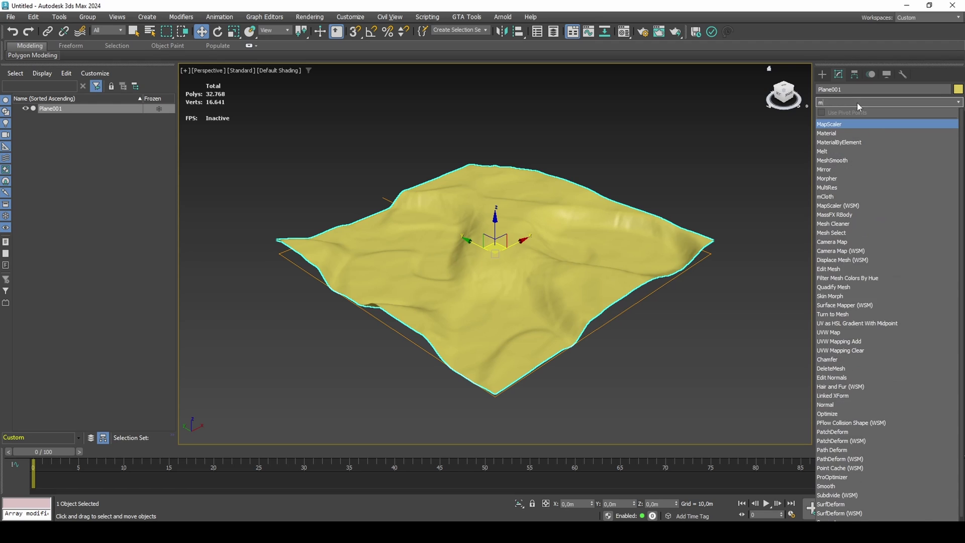
{"action": "type", "text": "e"}
{"action": "left_click", "coordinate": [849, 121]}
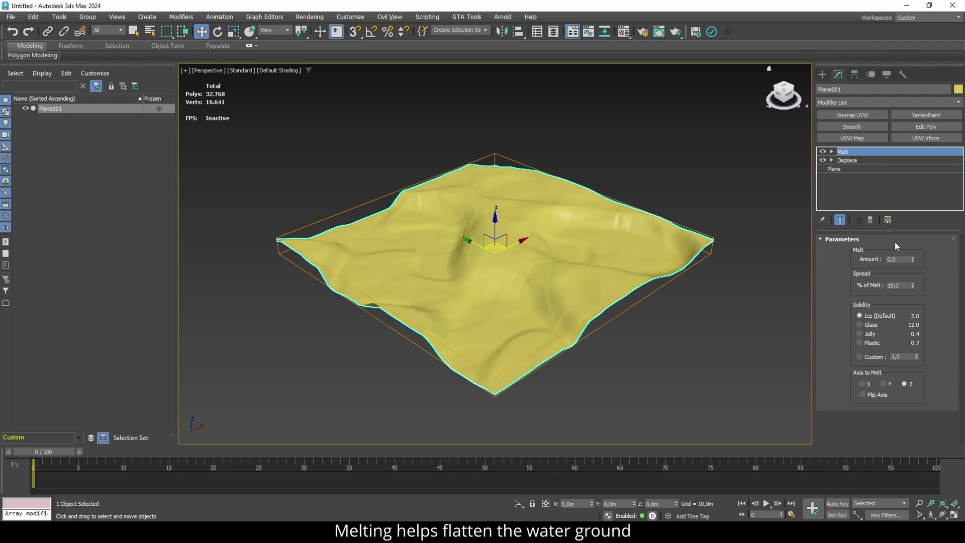
{"action": "left_click", "coordinate": [899, 260]}
{"action": "left_click", "coordinate": [902, 285]}
{"action": "type", "text": "1"}
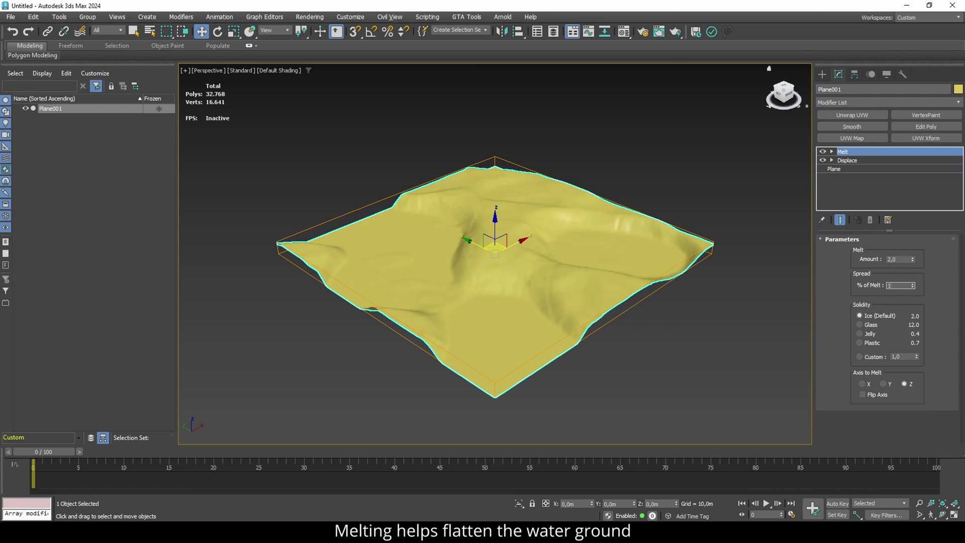
{"action": "type", "text": "00"}
{"action": "key", "text": "Return"}
Toggle the Melt modifier off and on to compare the flattened dunes
{"action": "right_click", "coordinate": [744, 252]}
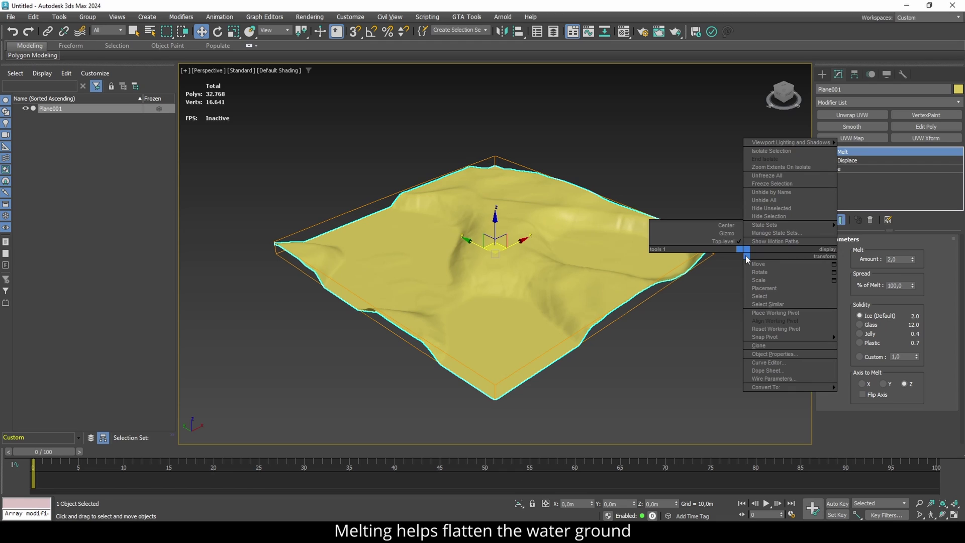
{"action": "left_click", "coordinate": [669, 281]}
{"action": "scroll", "coordinate": [651, 281], "scroll_direction": "up", "scroll_amount": 1}
{"action": "scroll", "coordinate": [563, 270], "scroll_direction": "up", "scroll_amount": 4}
{"action": "middle_click_drag", "start_coordinate": [560, 268], "coordinate": [565, 251]}
{"action": "left_click", "coordinate": [822, 152]}
{"action": "left_click", "coordinate": [822, 151]}
{"action": "left_click", "coordinate": [821, 151]}
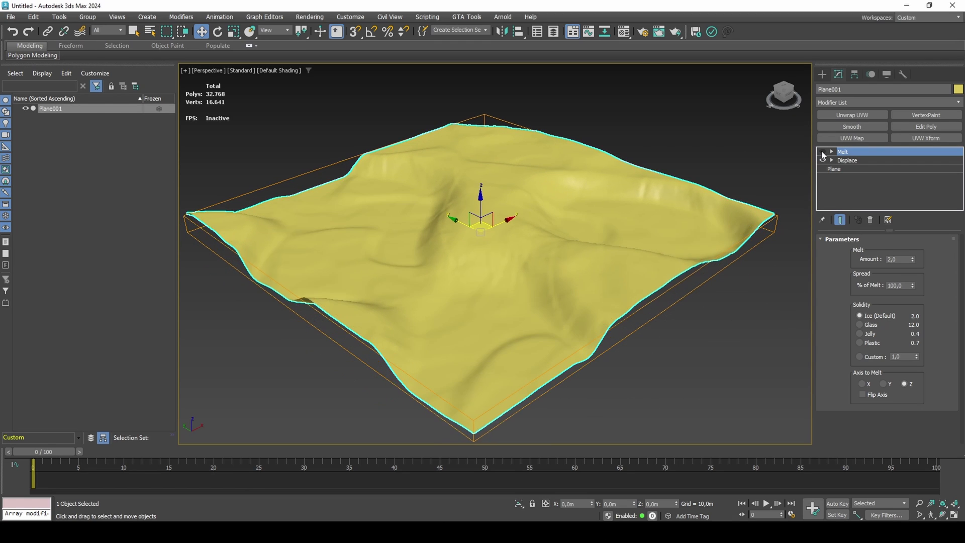
{"action": "left_click", "coordinate": [822, 152]}
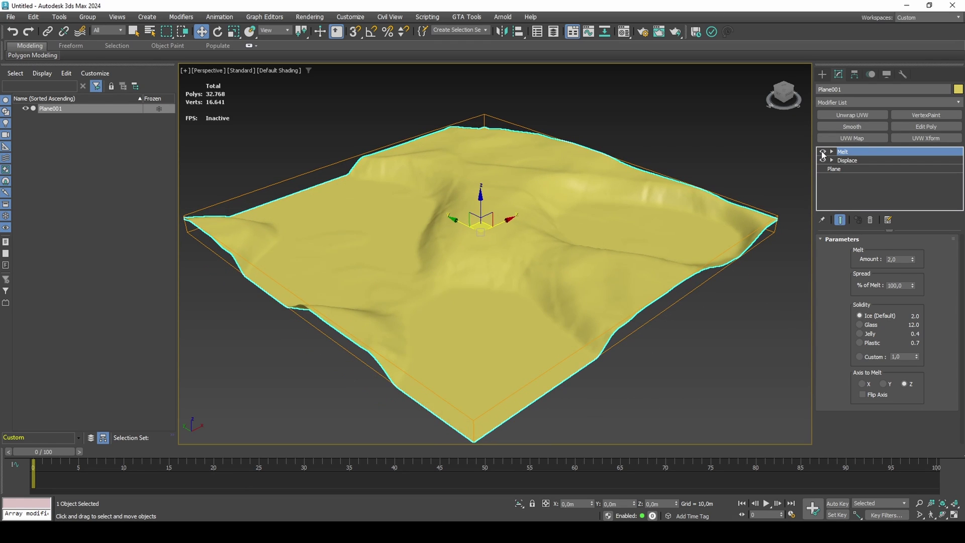
{"action": "left_click", "coordinate": [863, 103]}
Add a Retopology modifier with 1000 target faces, Anisotropy 1 and Adaptivity 1, and compute it
{"action": "type", "text": "re"}
{"action": "left_click", "coordinate": [853, 133]}
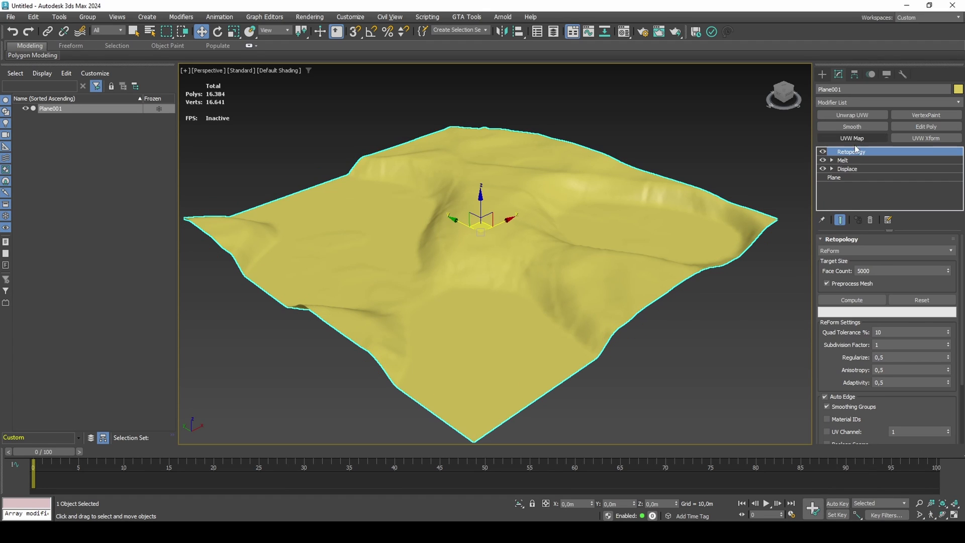
{"action": "left_click", "coordinate": [860, 272]}
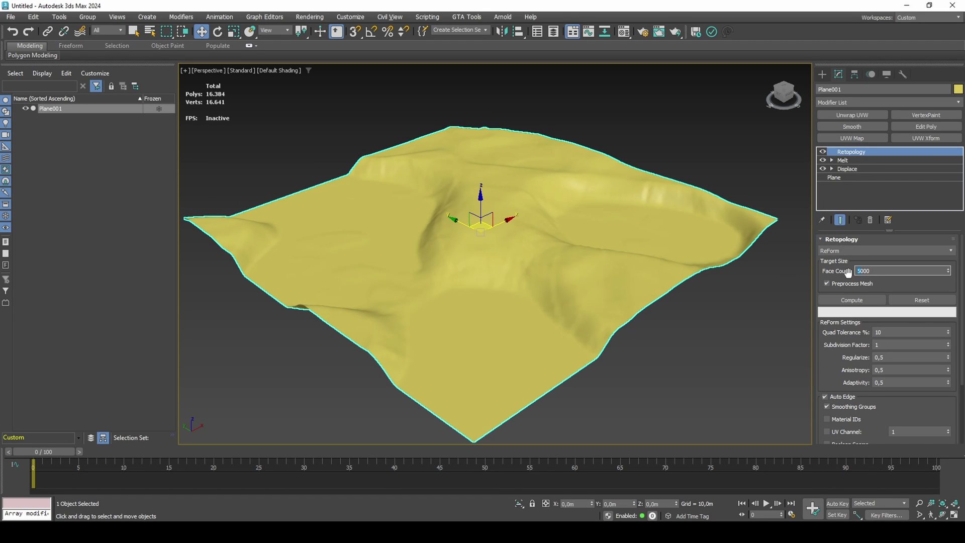
{"action": "left_click_drag", "start_coordinate": [889, 369], "coordinate": [861, 380]}
{"action": "type", "text": "11"}
{"action": "left_click", "coordinate": [863, 303]}
{"action": "left_click", "coordinate": [864, 301]}
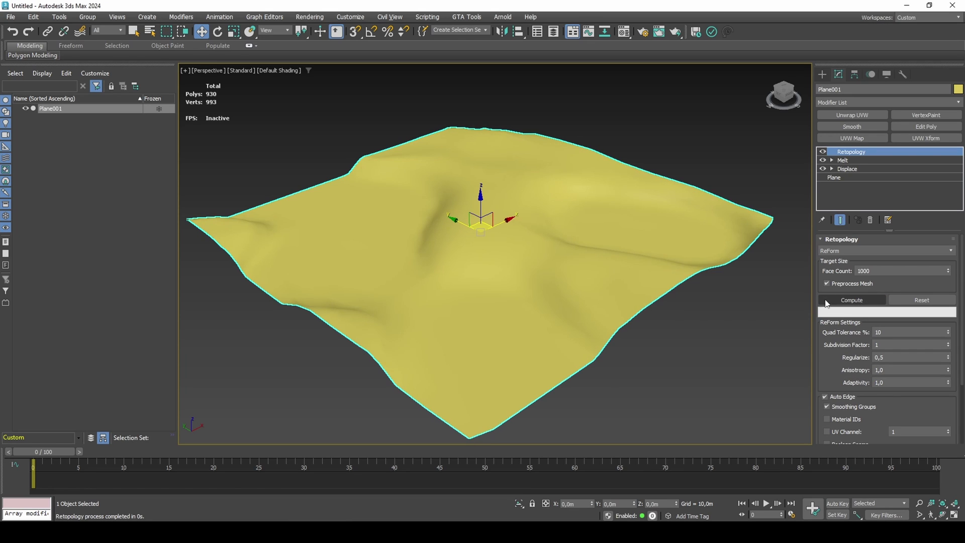
Create a new sand material from des_dirt1.png in the Material Editor
{"action": "key", "text": "m"}
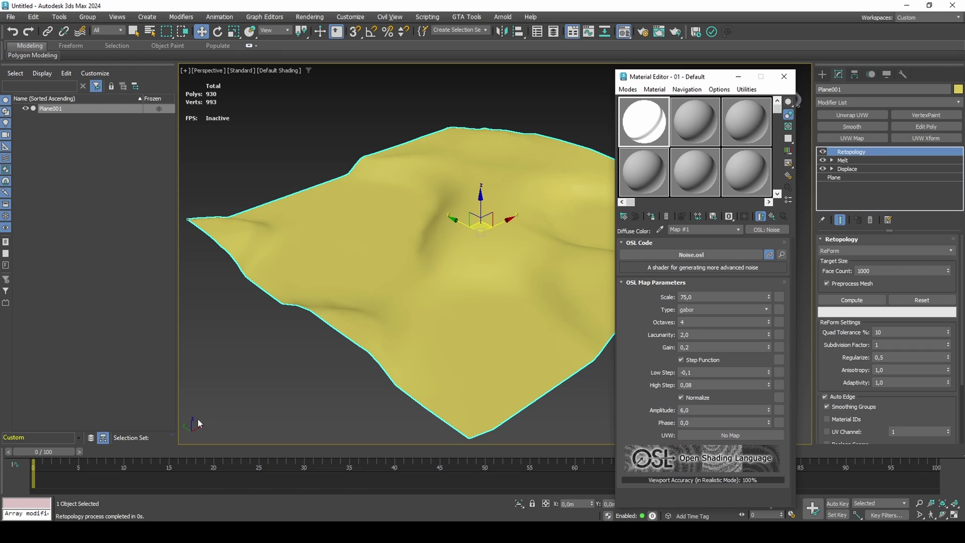
{"action": "left_click", "coordinate": [131, 532]}
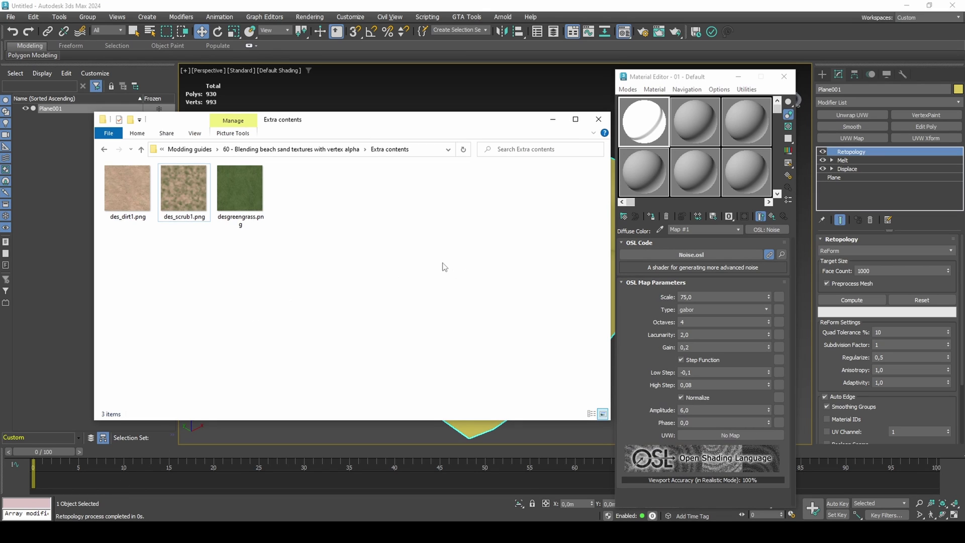
{"action": "left_click_drag", "start_coordinate": [128, 190], "coordinate": [700, 127]}
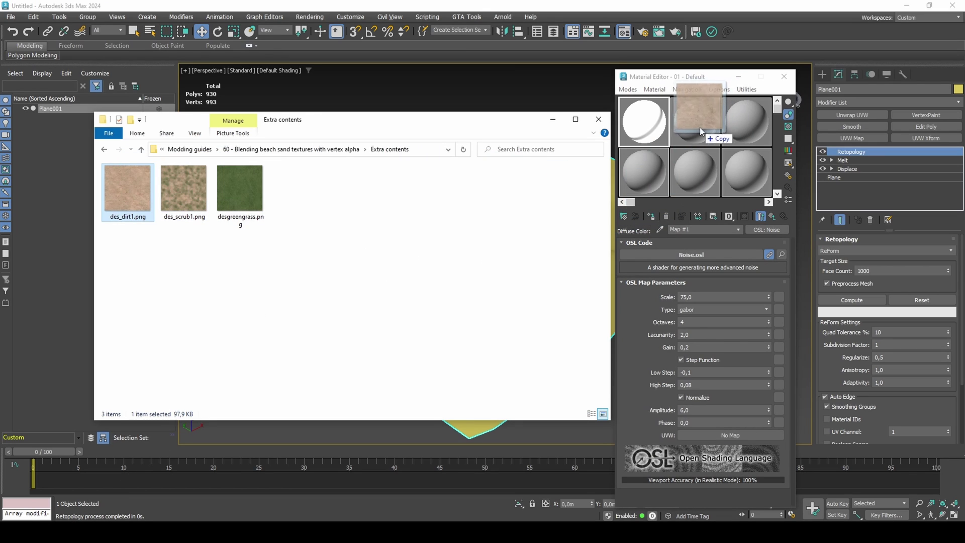
{"action": "left_click", "coordinate": [699, 126]}
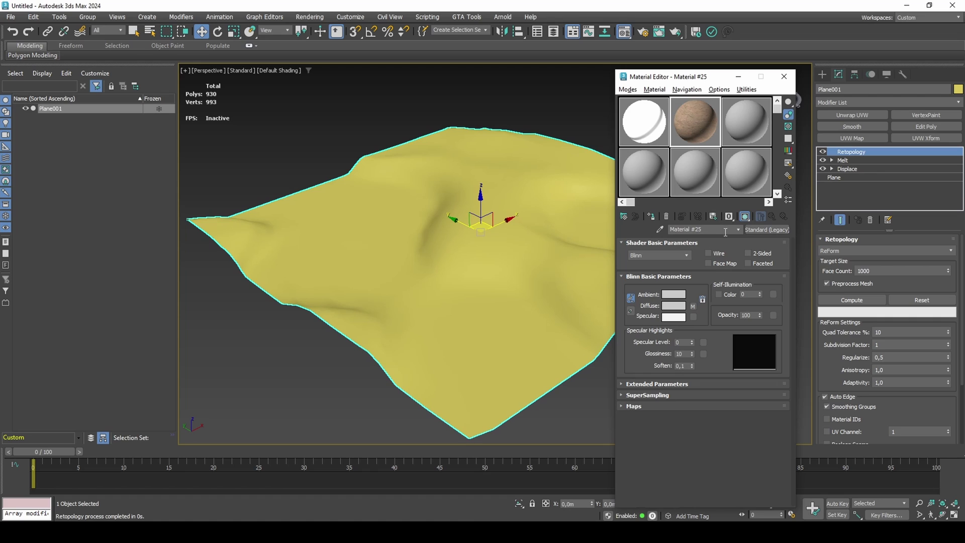
Convert the sand material to Multi/Sub-Object, keeping it as a sub-material, with 3 slots
{"action": "left_click", "coordinate": [764, 229]}
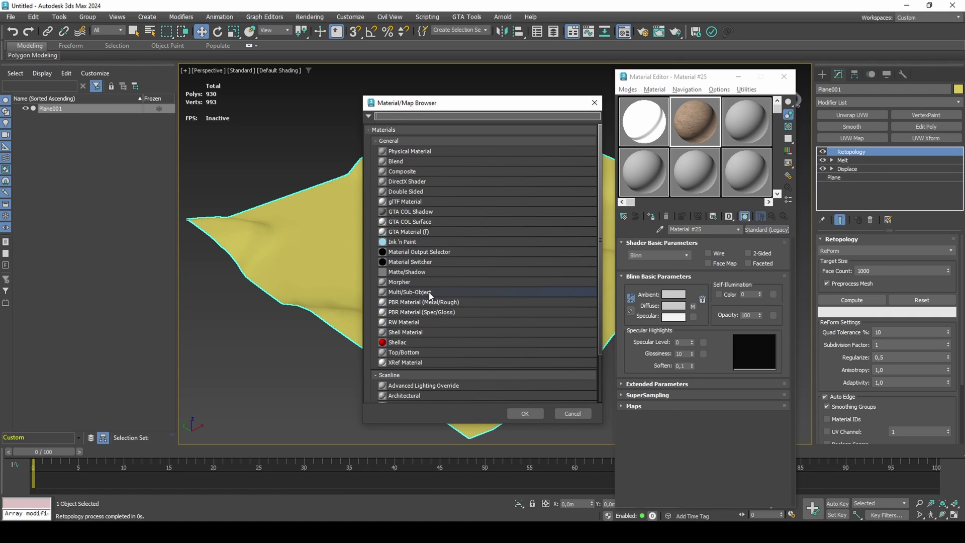
{"action": "double_click", "coordinate": [430, 293]}
{"action": "left_click", "coordinate": [662, 296]}
{"action": "left_click", "coordinate": [679, 318]}
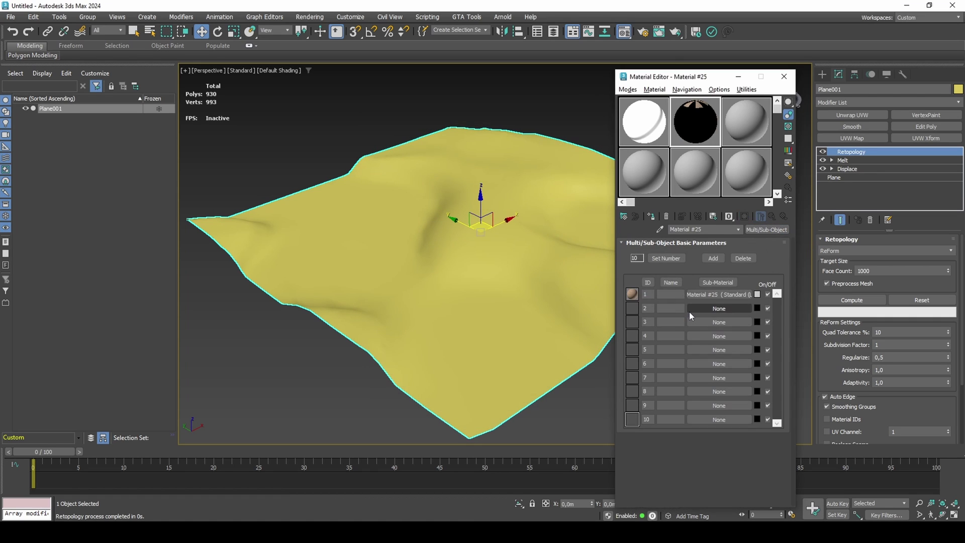
{"action": "left_click", "coordinate": [672, 261]}
{"action": "type", "text": "3"}
{"action": "left_click", "coordinate": [744, 285]}
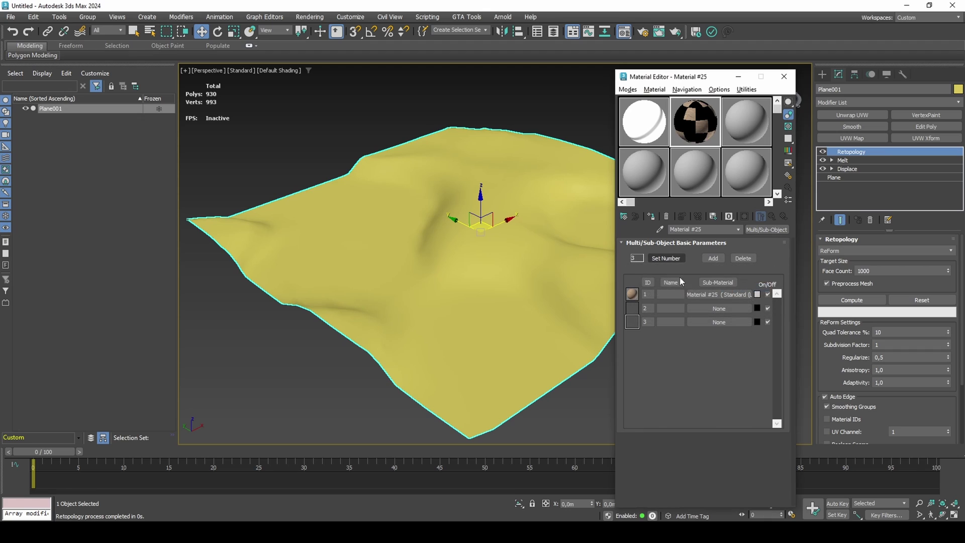
{"action": "left_click", "coordinate": [75, 531]}
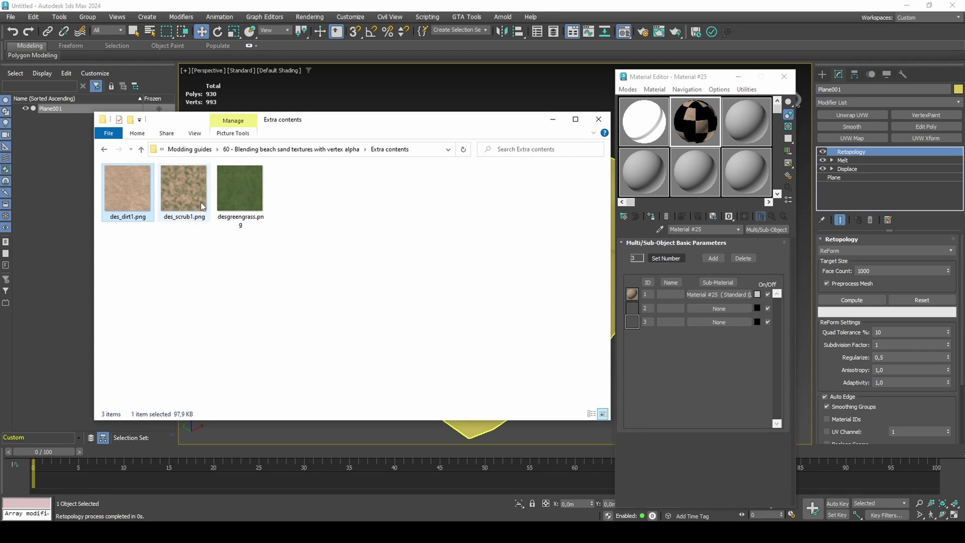
Assign desgreengrass.png to sub-material 2 and des_scrub1.png to sub-material 3
{"action": "mouse_move", "coordinate": [184, 195]}
{"action": "left_mouse_down"}
{"action": "mouse_move", "coordinate": [518, 255]}
{"action": "mouse_move", "coordinate": [705, 306]}
{"action": "mouse_move", "coordinate": [186, 205]}
{"action": "left_mouse_up"}
{"action": "left_click_drag", "start_coordinate": [240, 188], "coordinate": [716, 306]}
{"action": "left_click_drag", "start_coordinate": [194, 198], "coordinate": [714, 322]}
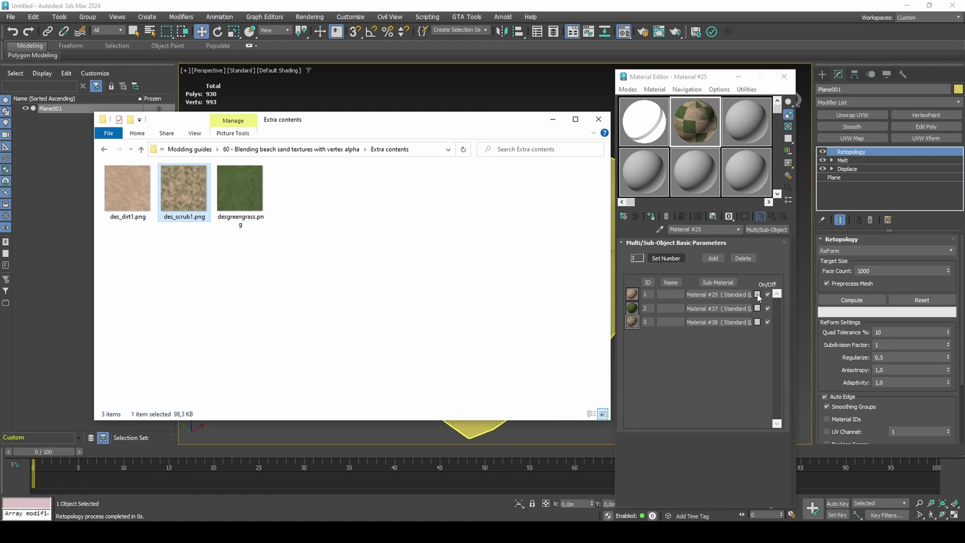
Set sub-material 1's colour to white and paste it onto sub-materials 2 and 3
{"action": "left_click", "coordinate": [757, 294]}
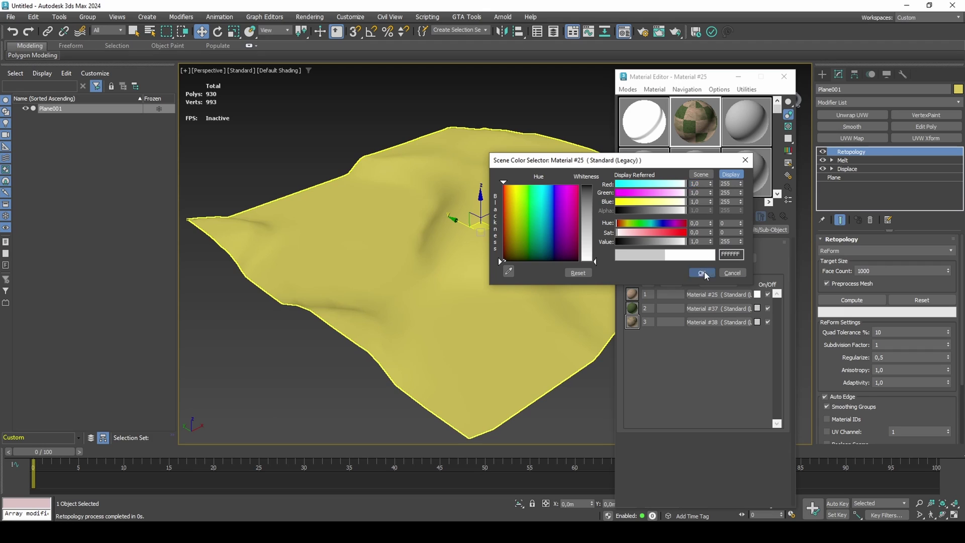
{"action": "left_click", "coordinate": [702, 272]}
{"action": "right_click", "coordinate": [758, 295]}
{"action": "left_click", "coordinate": [777, 300]}
{"action": "right_click", "coordinate": [758, 308]}
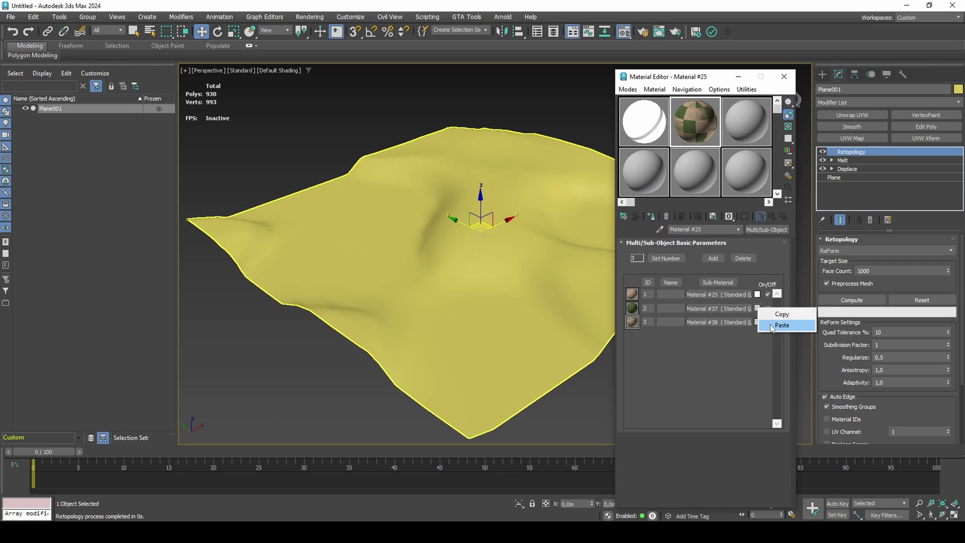
{"action": "left_click", "coordinate": [772, 328]}
{"action": "right_click", "coordinate": [756, 322]}
{"action": "left_click", "coordinate": [764, 336]}
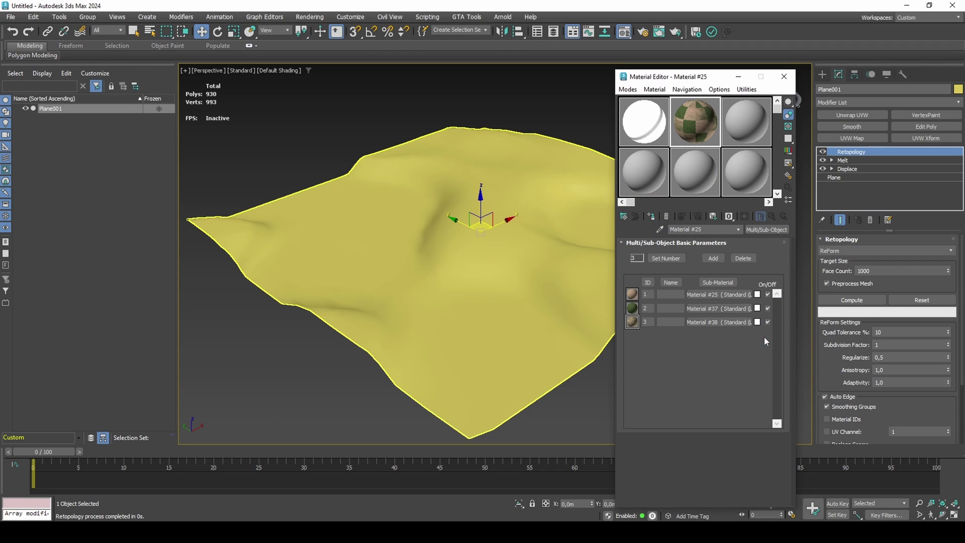
Add an Unwrap UVW modifier and assign the Multi/Sub sand material to the terrain
{"action": "left_click", "coordinate": [784, 76]}
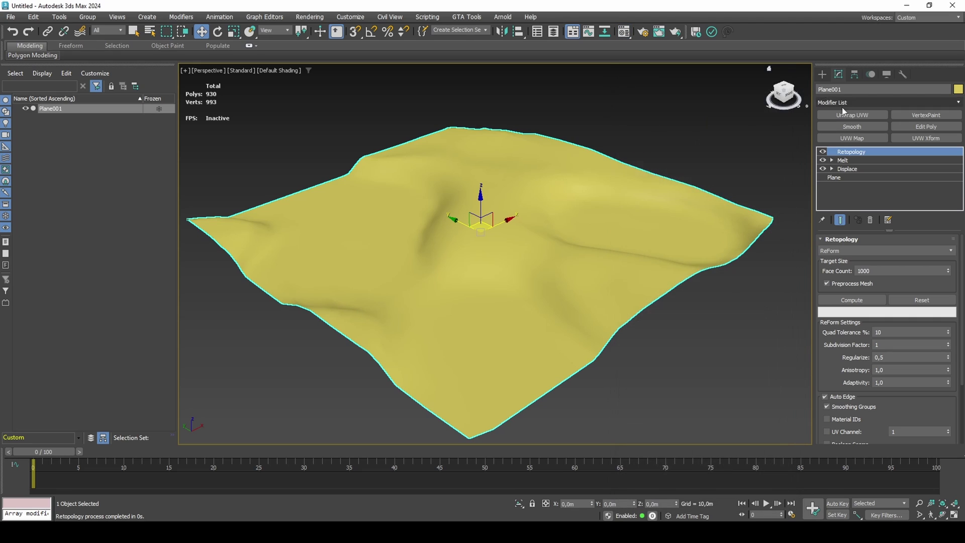
{"action": "left_click", "coordinate": [850, 115]}
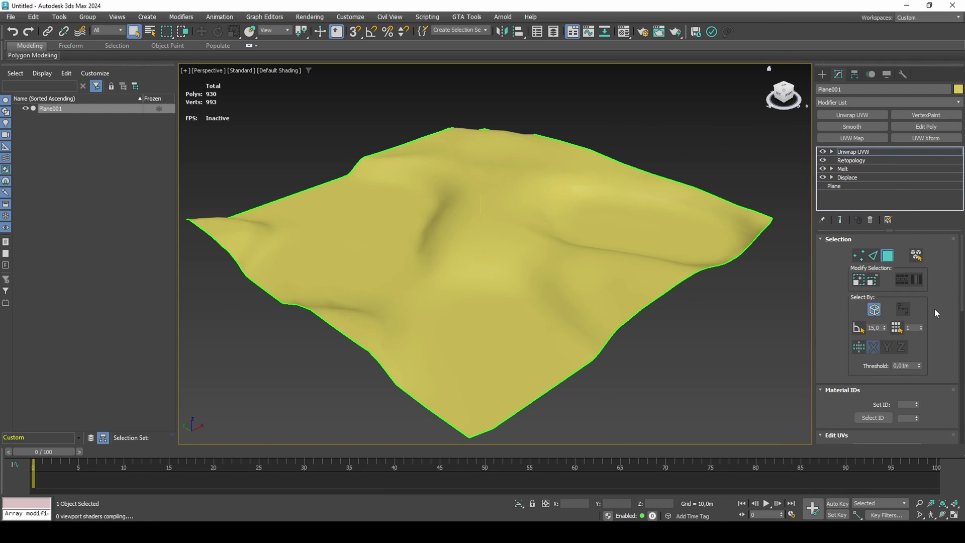
{"action": "left_click", "coordinate": [623, 32]}
{"action": "left_click", "coordinate": [654, 219]}
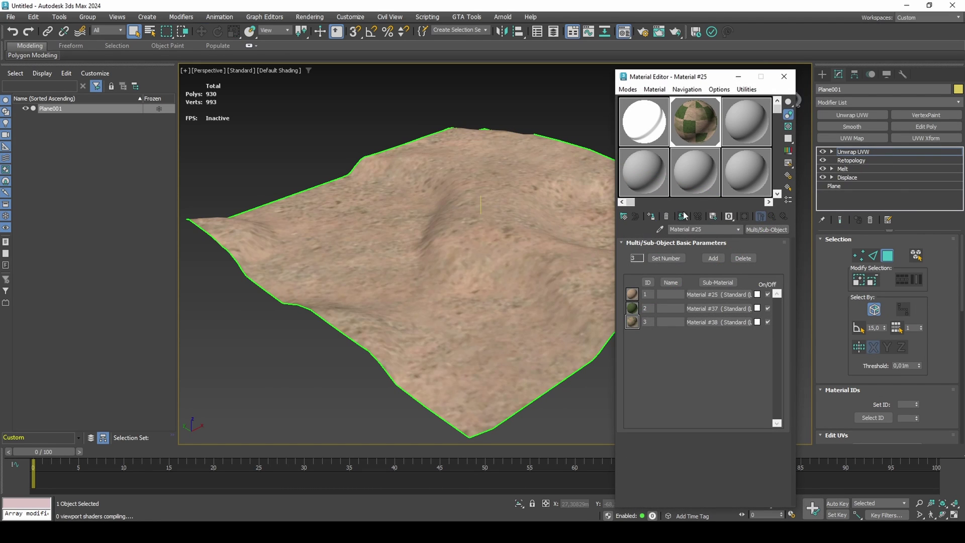
{"action": "left_click", "coordinate": [784, 76]}
Pelt-map all terrain faces, relax and commit the UVs, then add UVW Xform
{"action": "scroll", "coordinate": [933, 330], "scroll_direction": "down", "scroll_amount": 2}
{"action": "scroll", "coordinate": [934, 331], "scroll_direction": "down", "scroll_amount": 1}
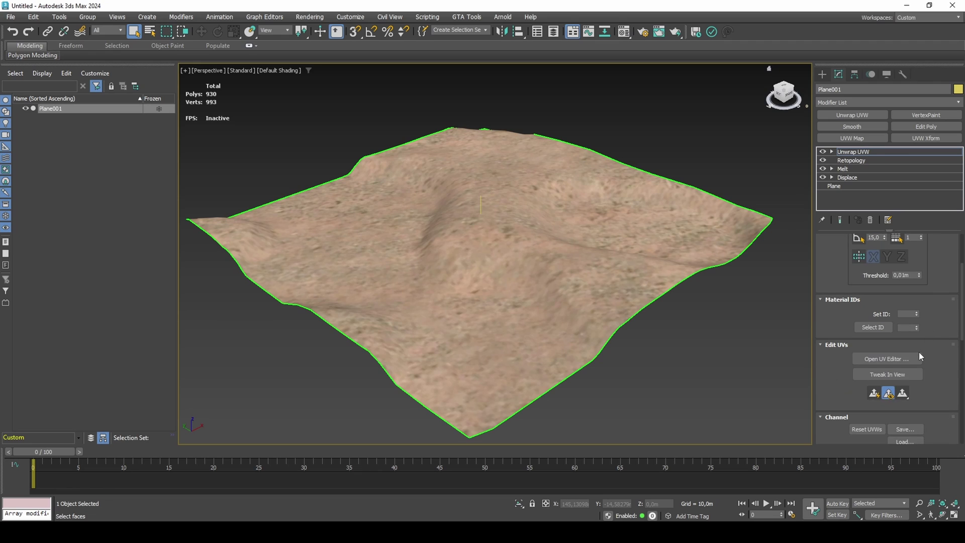
{"action": "left_click", "coordinate": [919, 356]}
{"action": "scroll", "coordinate": [933, 354], "scroll_direction": "down", "scroll_amount": 3}
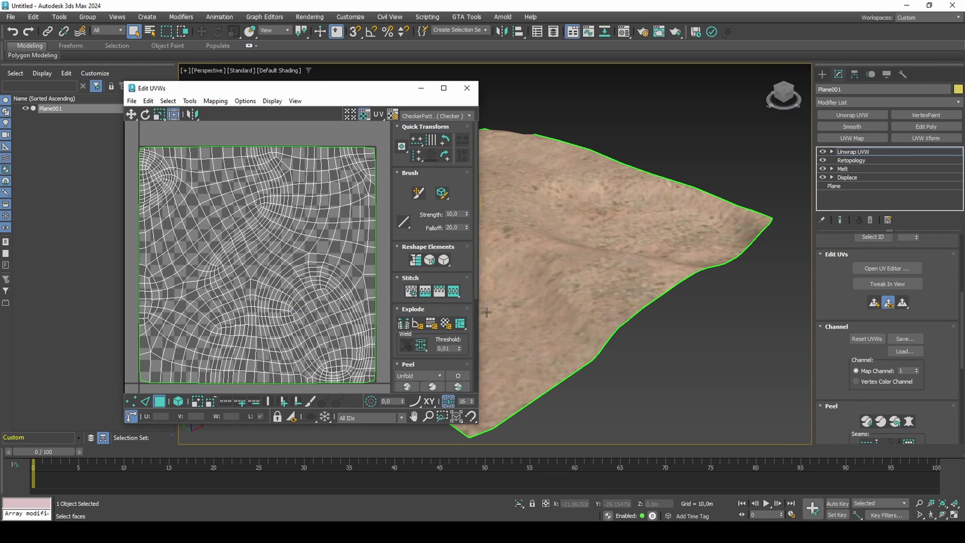
{"action": "key", "text": "ctrl+a"}
{"action": "left_click", "coordinate": [908, 421]}
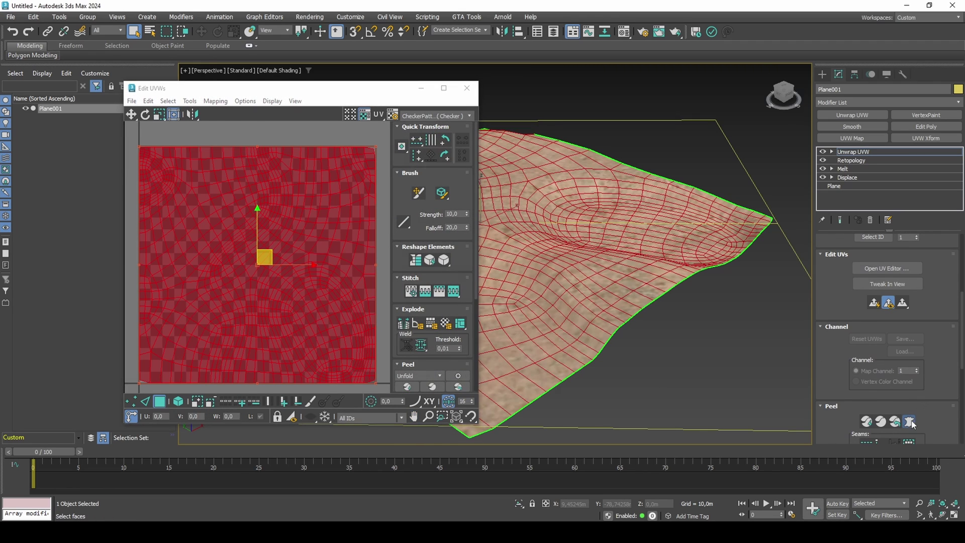
{"action": "left_click", "coordinate": [475, 159]}
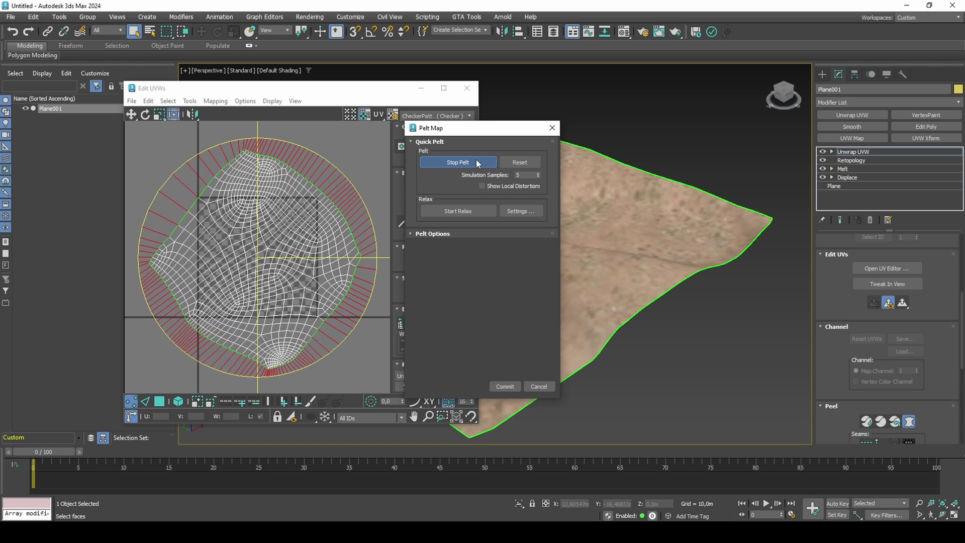
{"action": "left_click", "coordinate": [475, 159]}
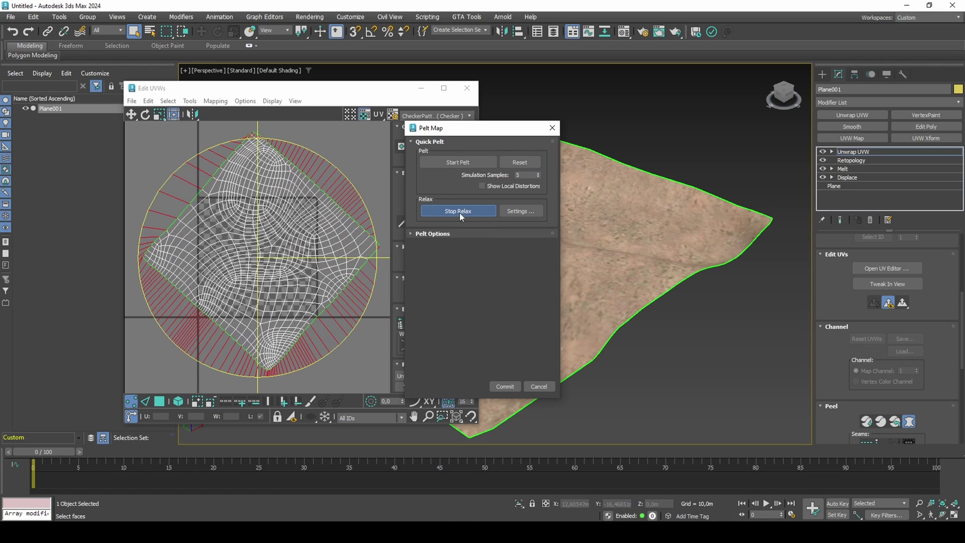
{"action": "left_click", "coordinate": [459, 212]}
{"action": "left_click", "coordinate": [504, 386]}
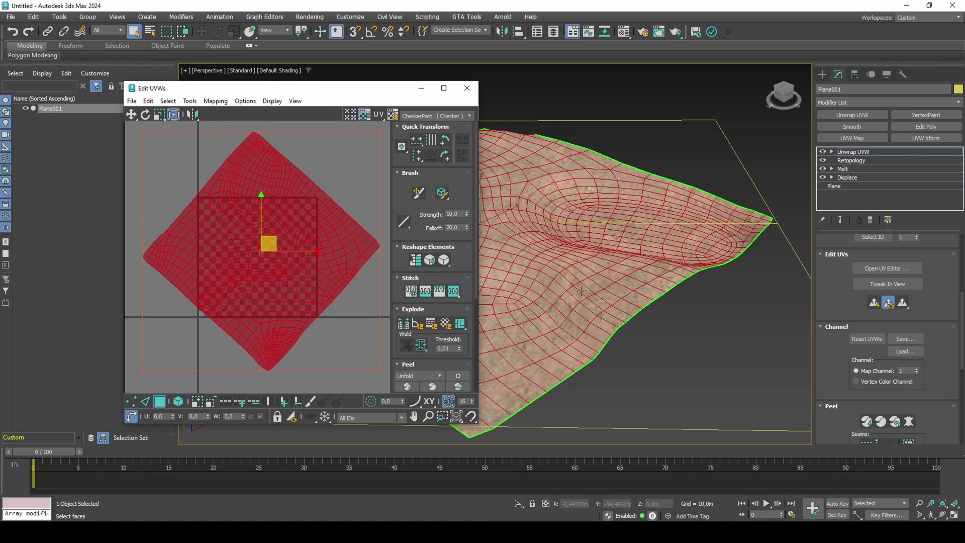
{"action": "left_click", "coordinate": [925, 138]}
Tile the sand texture 9 by 9 in U and V
{"action": "double_click", "coordinate": [892, 258]}
{"action": "type", "text": "9"}
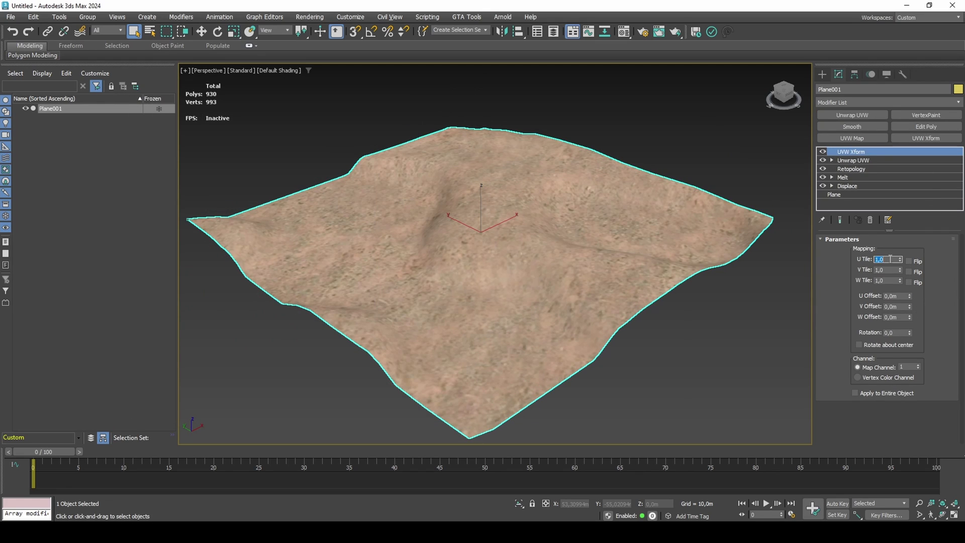
{"action": "left_click", "coordinate": [890, 269]}
{"action": "type", "text": "9"}
{"action": "key", "text": "Return"}
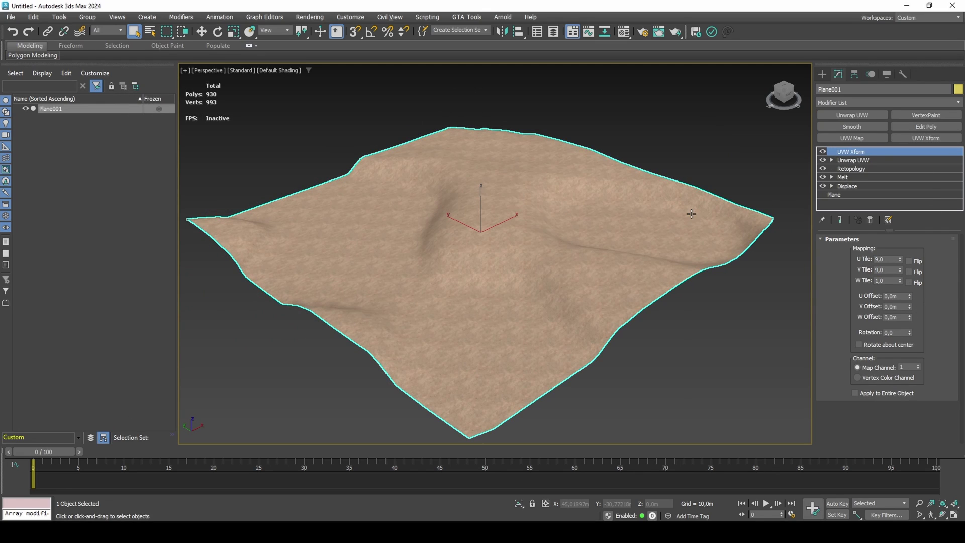
Clone the terrain as Plane002
{"action": "right_click", "coordinate": [676, 219]}
{"action": "left_click", "coordinate": [607, 310]}
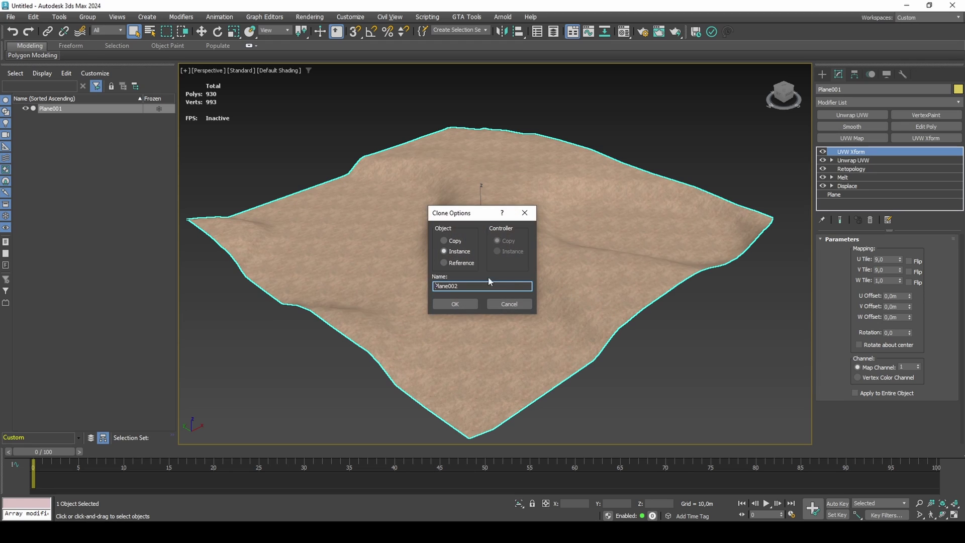
{"action": "left_click", "coordinate": [456, 303]}
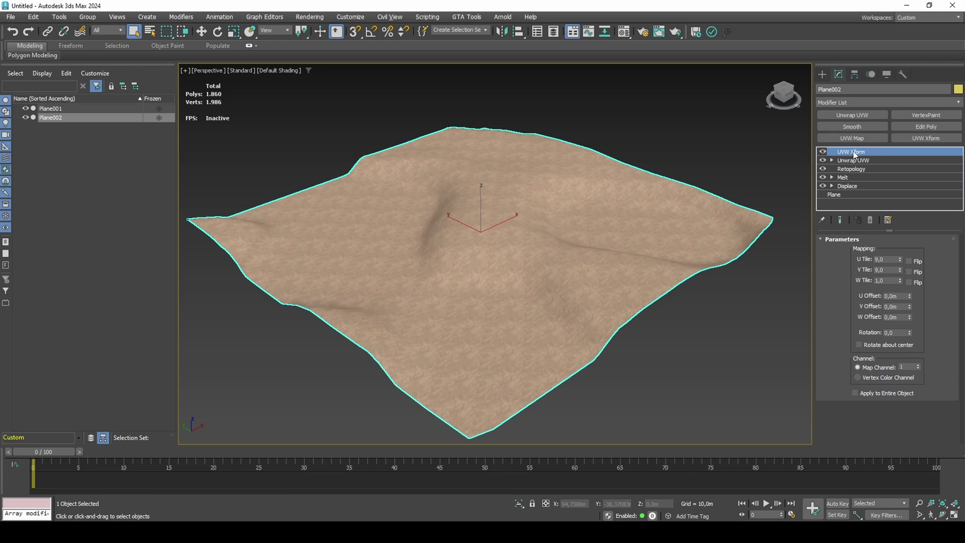
Add Edit Poly to Plane002 and set all its polygons to material ID 2
{"action": "left_click", "coordinate": [916, 130]}
{"action": "key", "text": "4"}
{"action": "key", "text": "ctrl+a"}
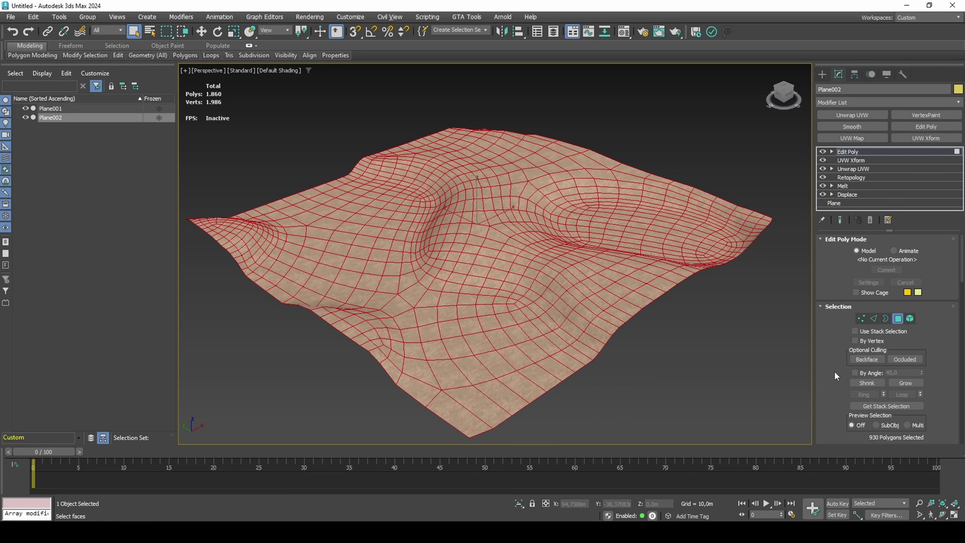
{"action": "scroll", "coordinate": [834, 373], "scroll_direction": "down", "scroll_amount": 4}
{"action": "scroll", "coordinate": [834, 370], "scroll_direction": "down", "scroll_amount": 3}
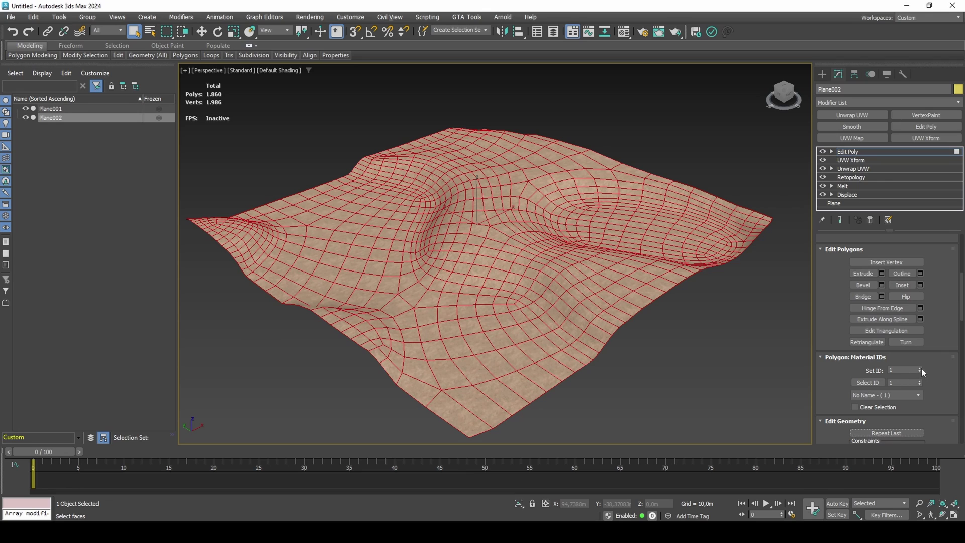
{"action": "left_click", "coordinate": [920, 369]}
{"action": "key", "text": "4"}
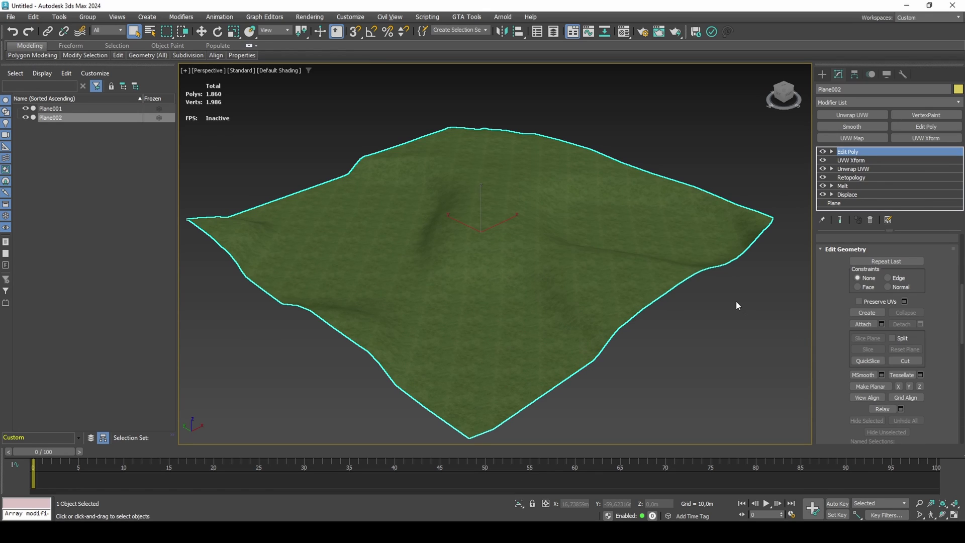
Give the grass sub-material a Vertex Color opacity map on map channel 9
{"action": "key", "text": "m"}
{"action": "left_click", "coordinate": [731, 307]}
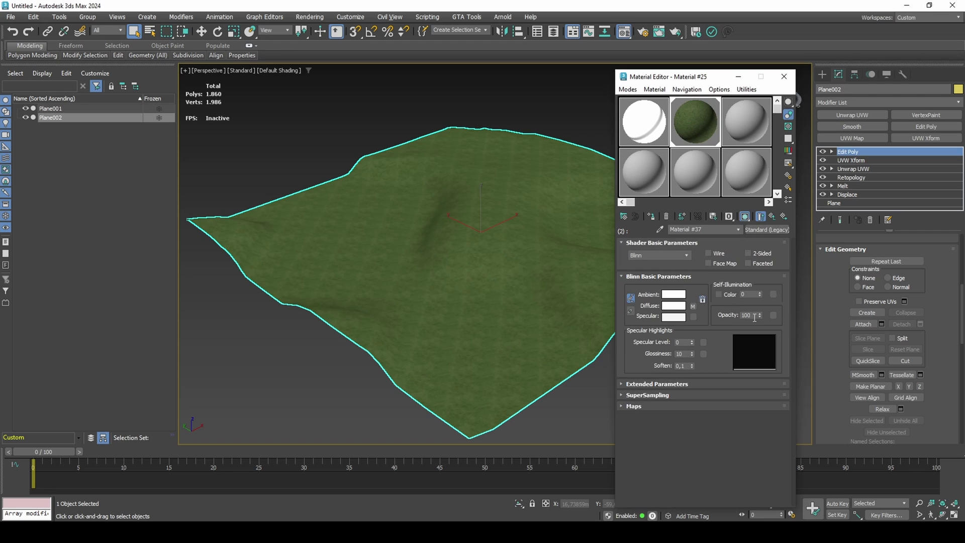
{"action": "left_click", "coordinate": [773, 315]}
{"action": "type", "text": "vert"}
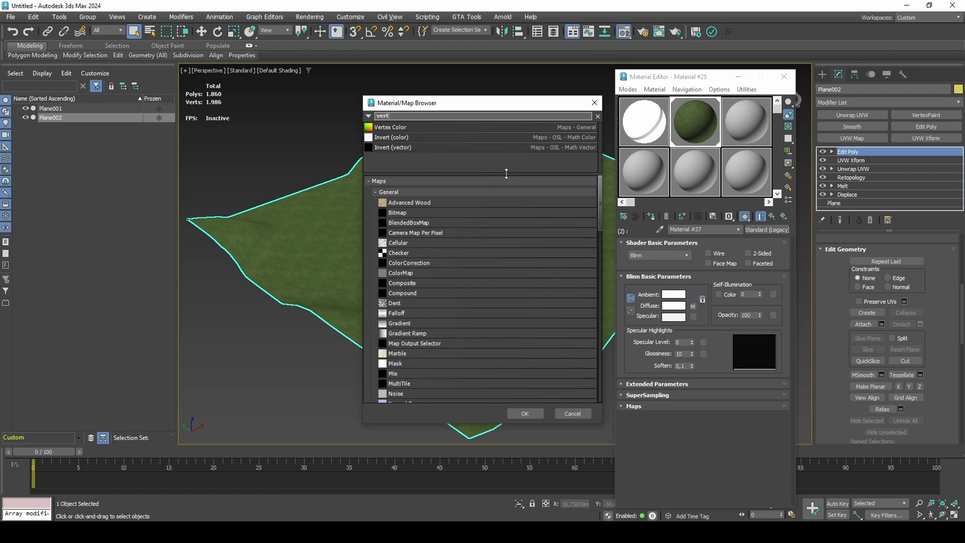
{"action": "double_click", "coordinate": [432, 127]}
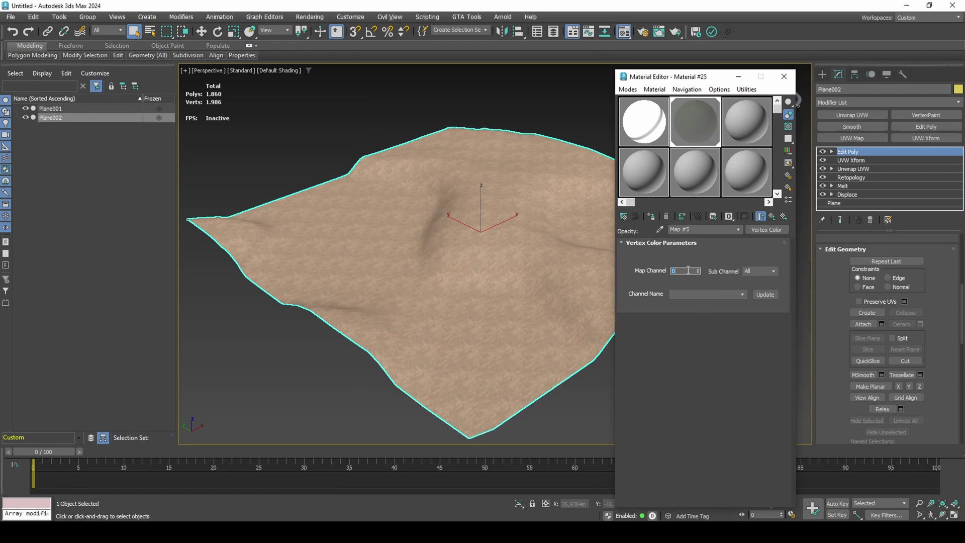
{"action": "type", "text": "9"}
{"action": "left_click", "coordinate": [772, 216]}
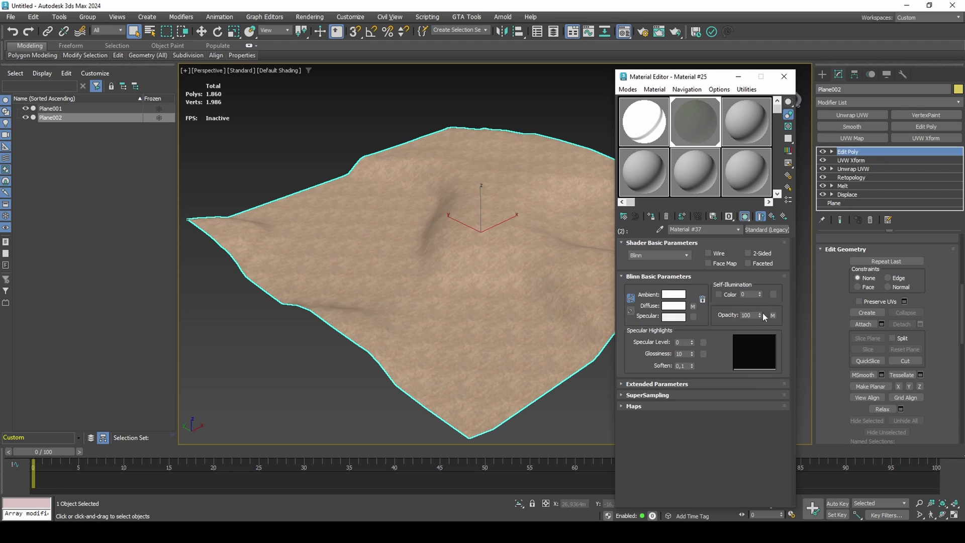
Copy the grass opacity map and show the grass diffuse texture in the viewport
{"action": "right_click", "coordinate": [773, 317]}
{"action": "left_click", "coordinate": [787, 331]}
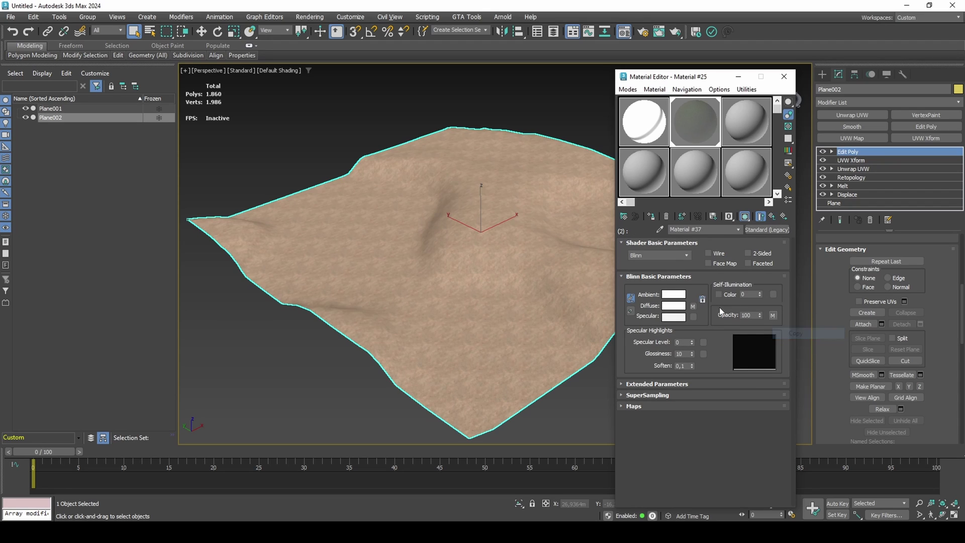
{"action": "left_click", "coordinate": [693, 306]}
{"action": "left_click", "coordinate": [744, 217]}
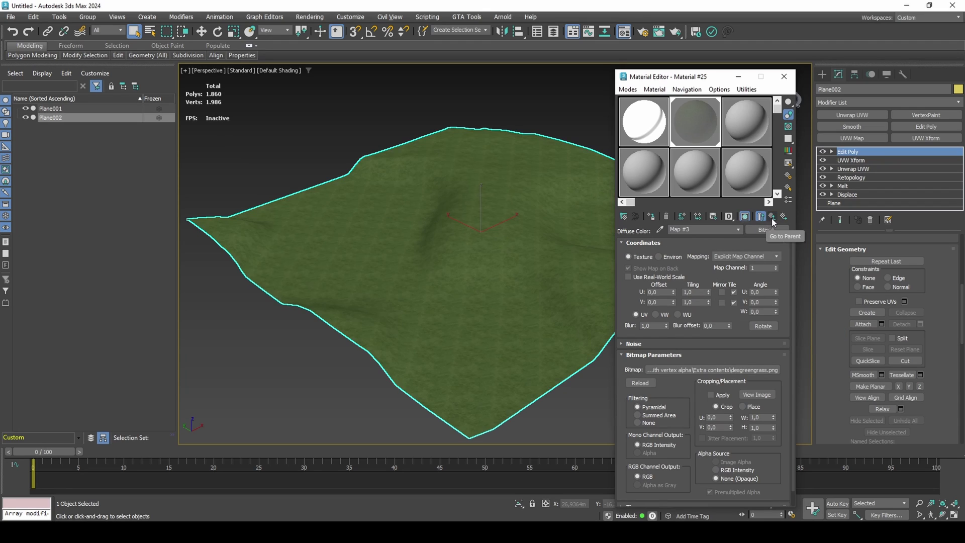
{"action": "left_click", "coordinate": [772, 216]}
Paste a copy of the opacity map into the sand sub-material's Opacity slot and close the editor
{"action": "left_click", "coordinate": [785, 218]}
{"action": "right_click", "coordinate": [773, 315]}
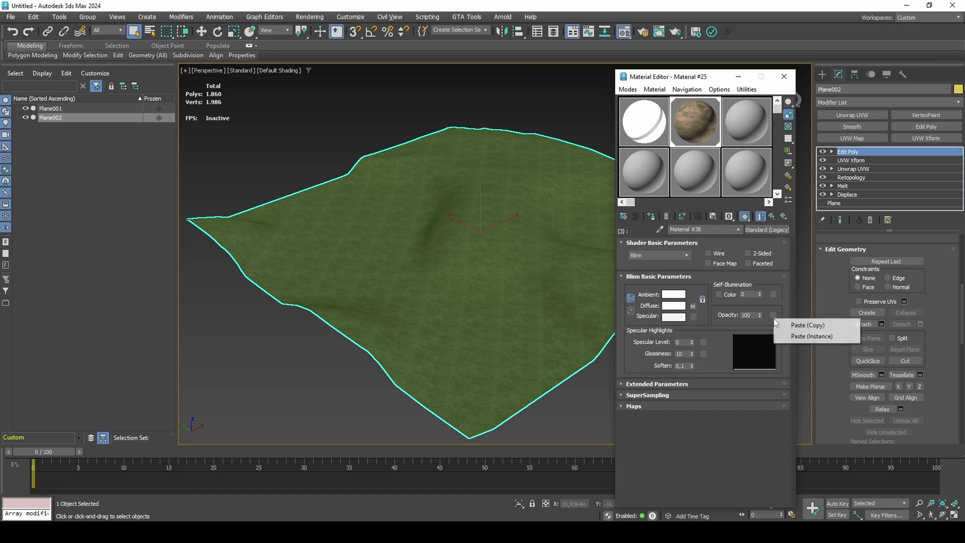
{"action": "left_click", "coordinate": [782, 324]}
{"action": "left_click", "coordinate": [693, 306]}
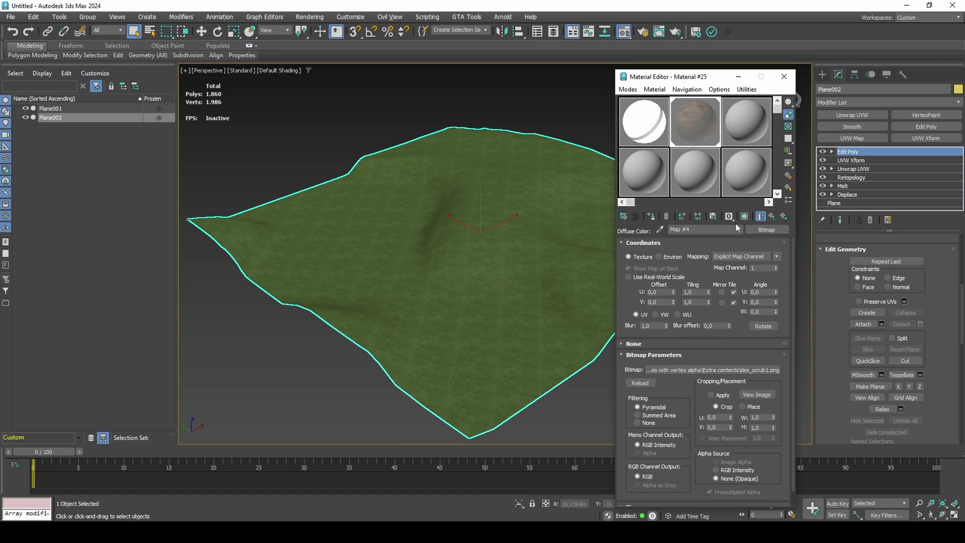
{"action": "left_click", "coordinate": [772, 217]}
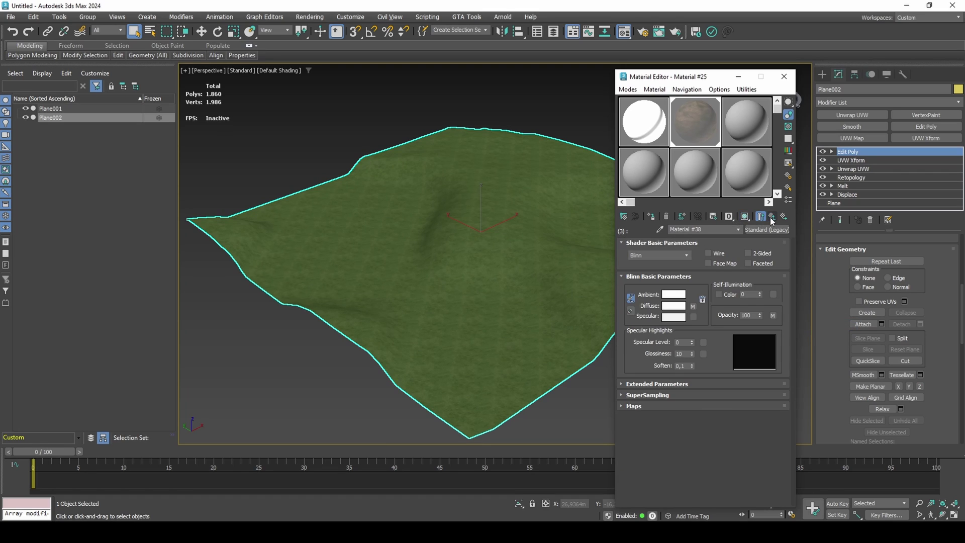
{"action": "left_click", "coordinate": [783, 76]}
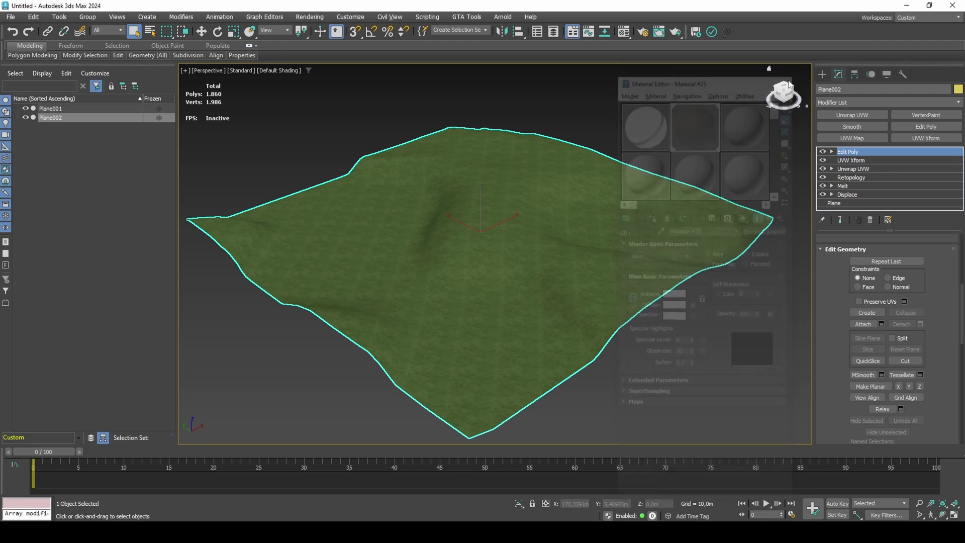
Try a 0,05 extrude on the terrain's polygons, undo it, and return to object level
{"action": "key", "text": "4"}
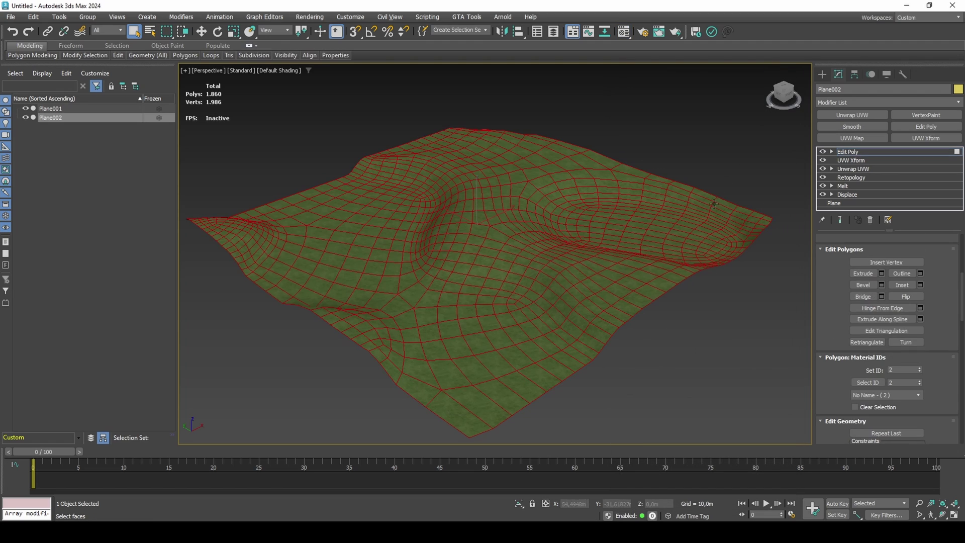
{"action": "left_click", "coordinate": [881, 273]}
{"action": "double_click", "coordinate": [517, 274]}
{"action": "type", "text": "0,05"}
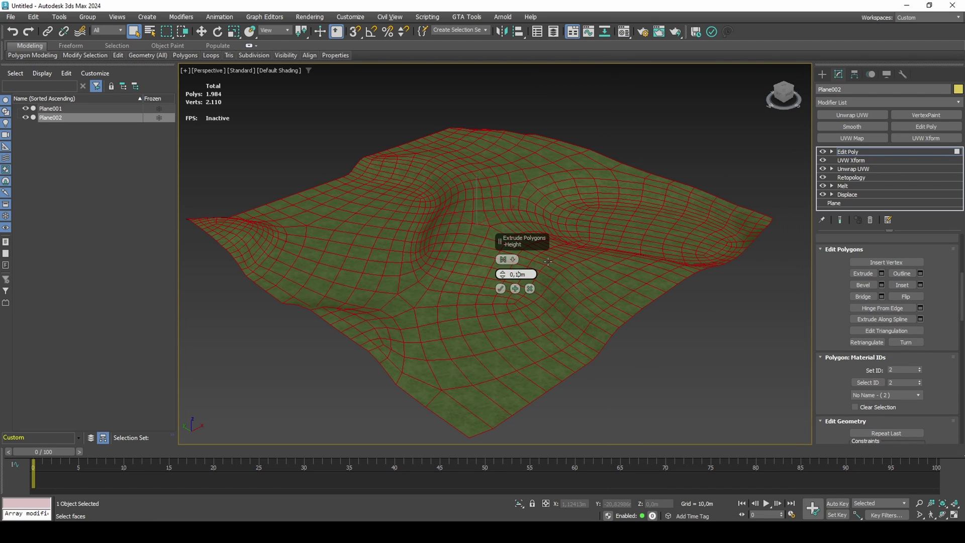
{"action": "key", "text": "Return"}
{"action": "key", "text": "ctrl+z"}
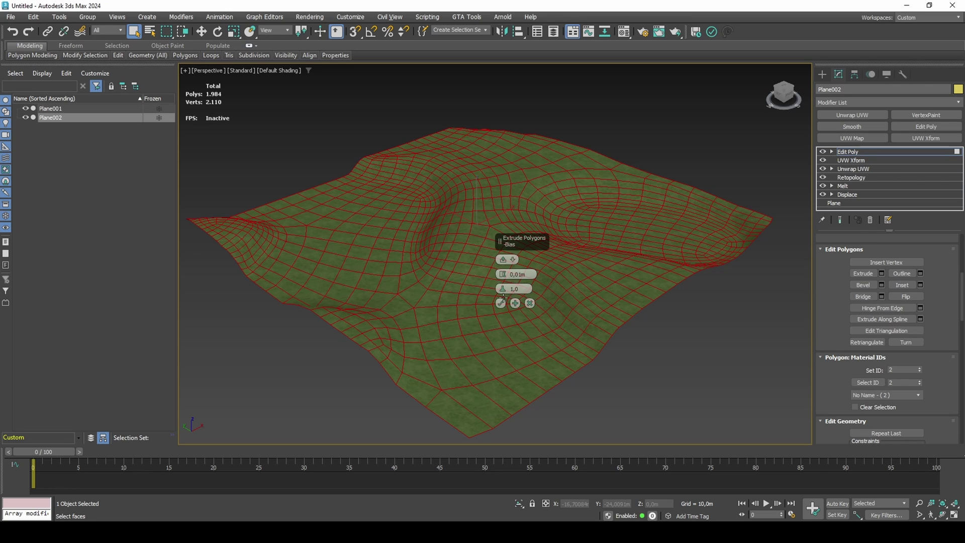
{"action": "left_click", "coordinate": [500, 288]}
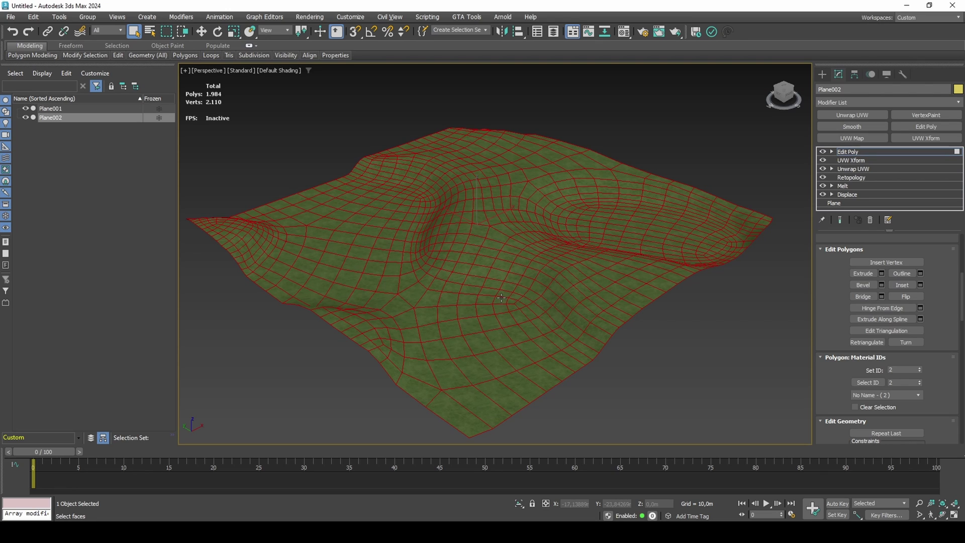
{"action": "key", "text": "ctrl+z"}
{"action": "key", "text": "4"}
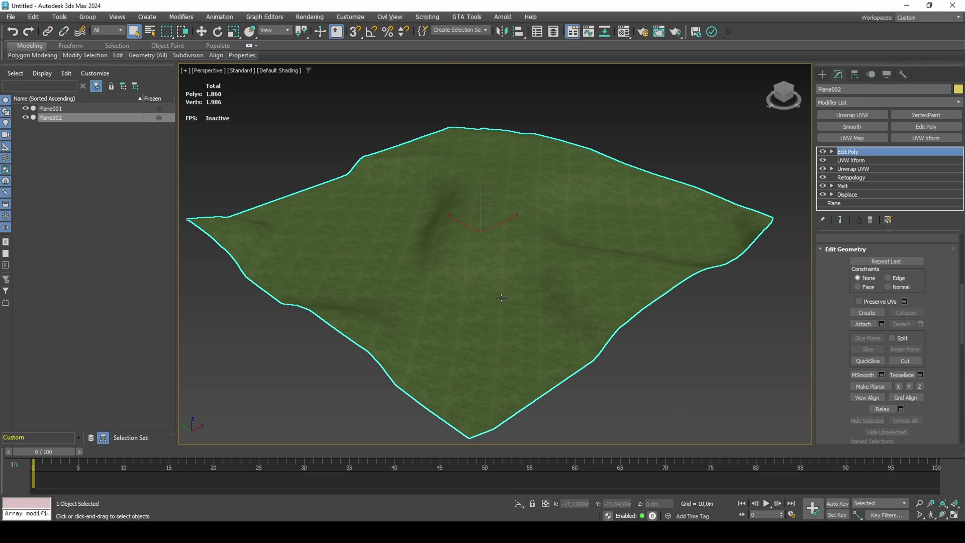
Add a VertexPaint modifier, fill the terrain black with Paint All, and paint into map channel 9
{"action": "left_click", "coordinate": [916, 115]}
{"action": "left_click", "coordinate": [12, 78]}
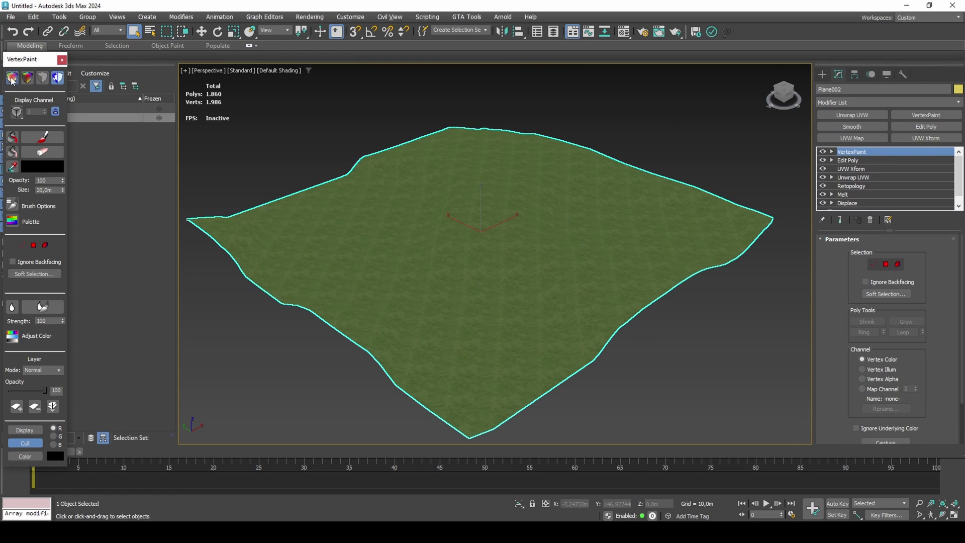
{"action": "left_click", "coordinate": [12, 137]}
{"action": "left_click", "coordinate": [875, 390]}
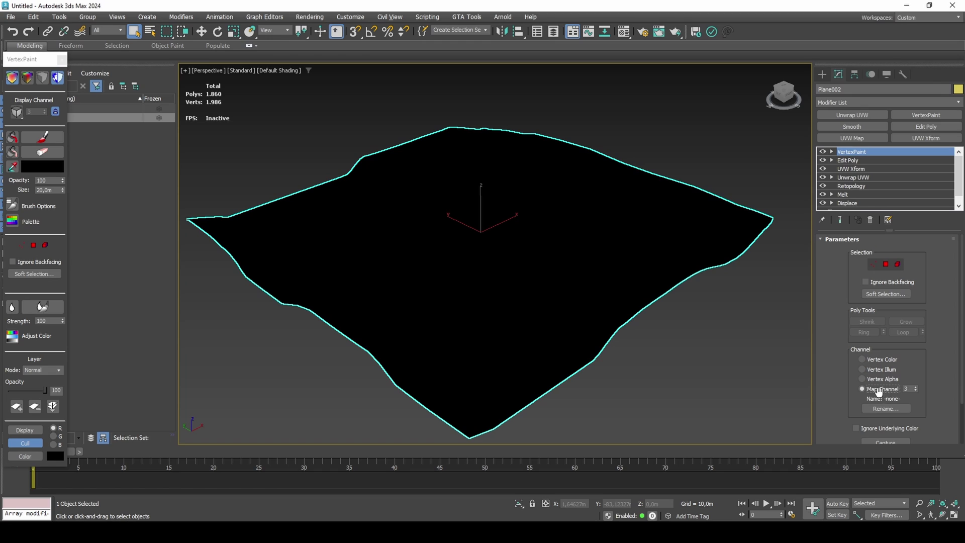
{"action": "double_click", "coordinate": [906, 388]}
{"action": "type", "text": "9"}
{"action": "key", "text": "Return"}
Set the paint colour to white and render a preview of the scene
{"action": "left_click", "coordinate": [58, 164]}
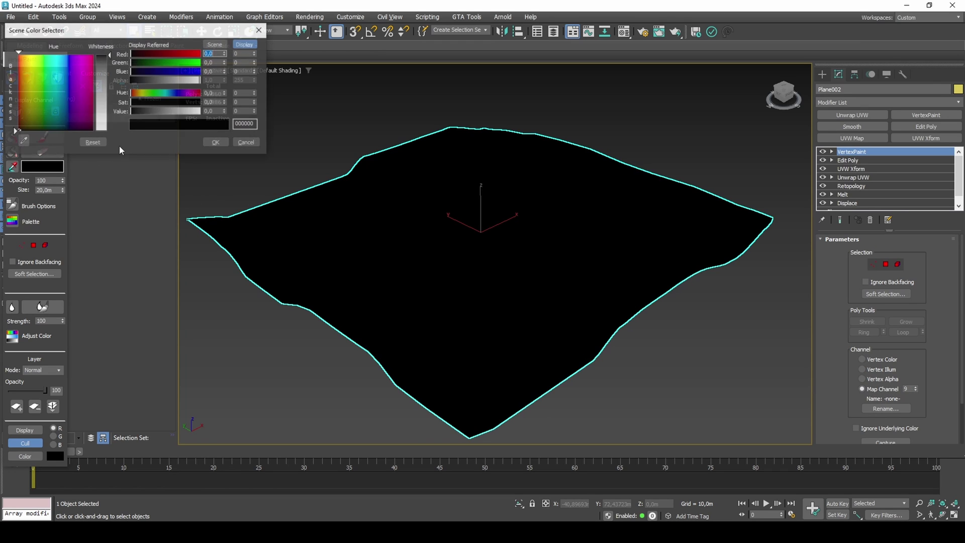
{"action": "left_click_drag", "start_coordinate": [192, 111], "coordinate": [205, 113]}
{"action": "left_click", "coordinate": [221, 139]}
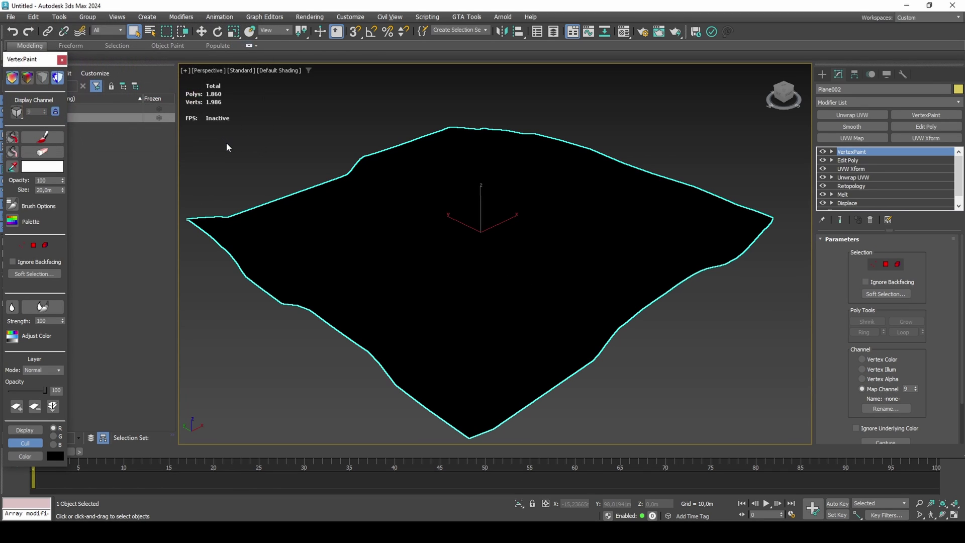
{"action": "key", "text": "shift+q"}
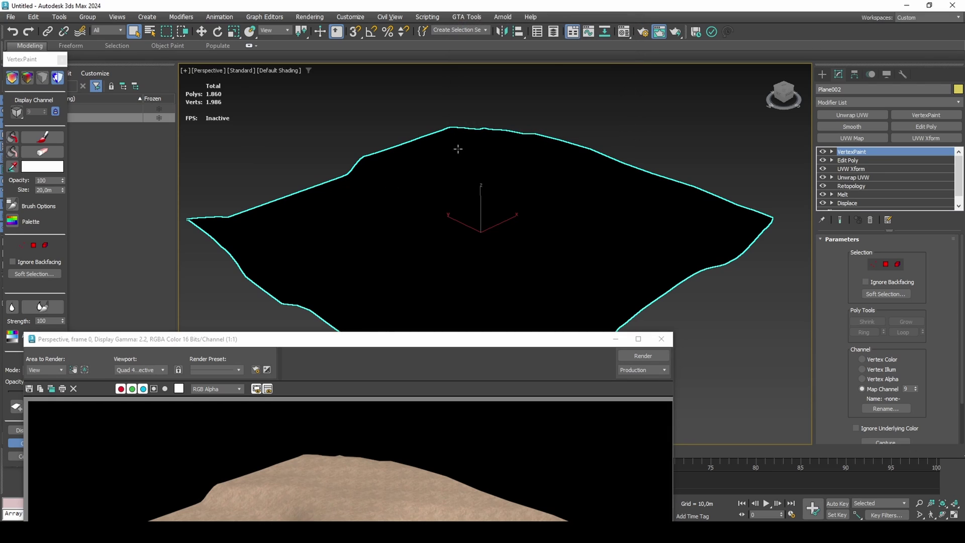
Set Render Setup output to Custom 640×360 and re-render, moving the smaller frame window aside
{"action": "left_click", "coordinate": [643, 32]}
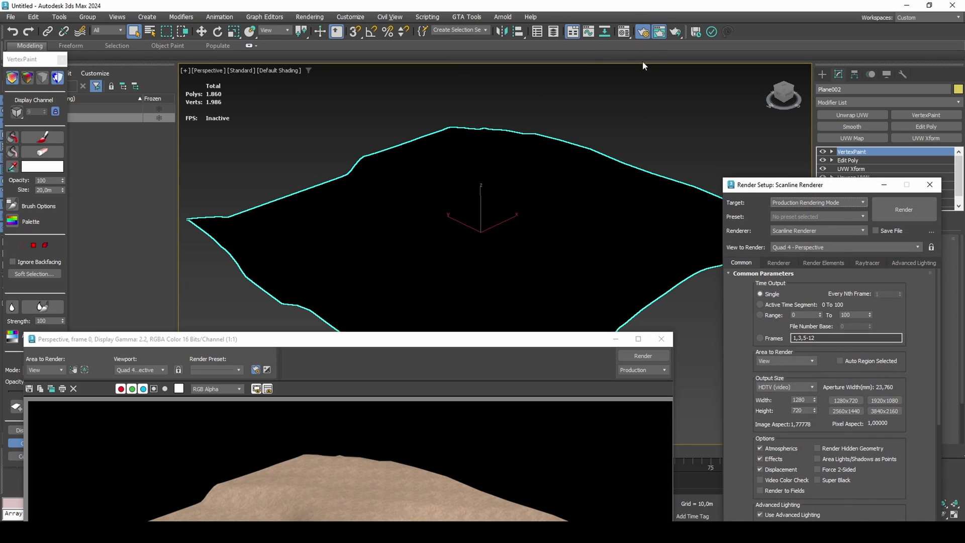
{"action": "left_click", "coordinate": [789, 387]}
{"action": "left_click", "coordinate": [798, 394]}
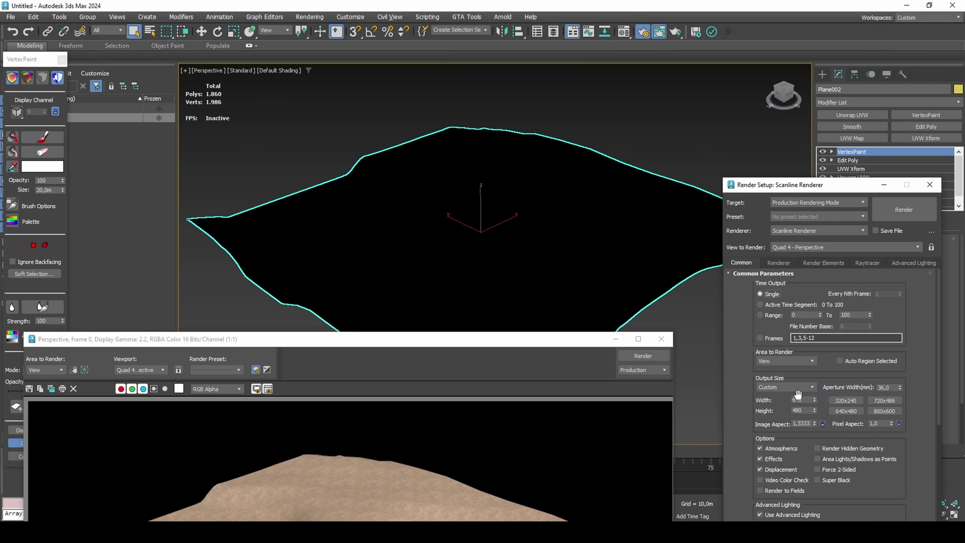
{"action": "double_click", "coordinate": [804, 409]}
{"action": "left_click", "coordinate": [664, 337]}
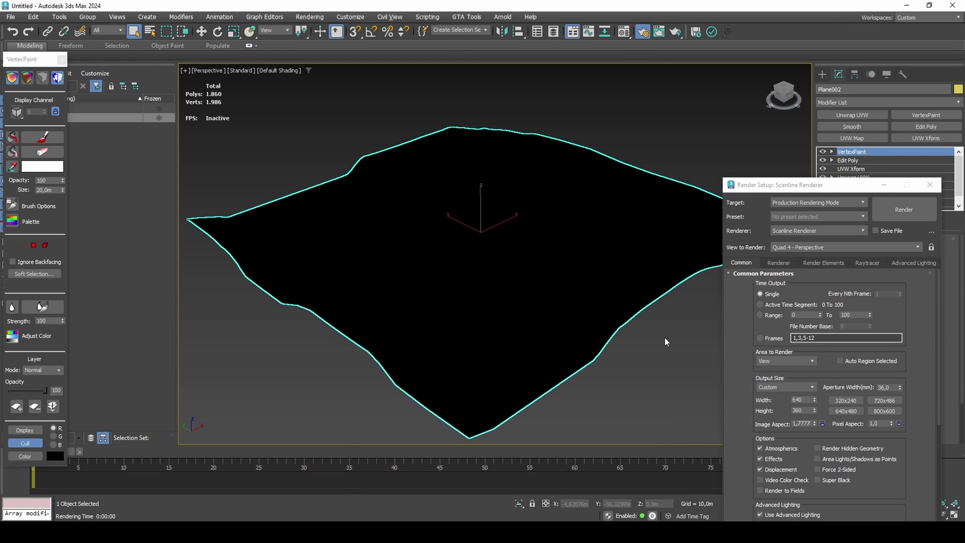
{"action": "key", "text": "shift+q"}
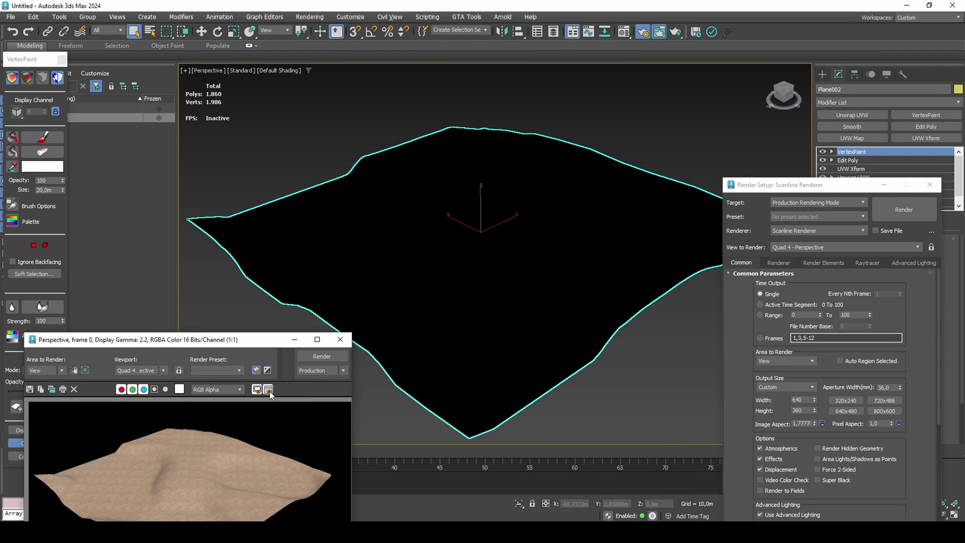
{"action": "left_click", "coordinate": [268, 389]}
{"action": "left_click_drag", "start_coordinate": [251, 344], "coordinate": [224, 318]}
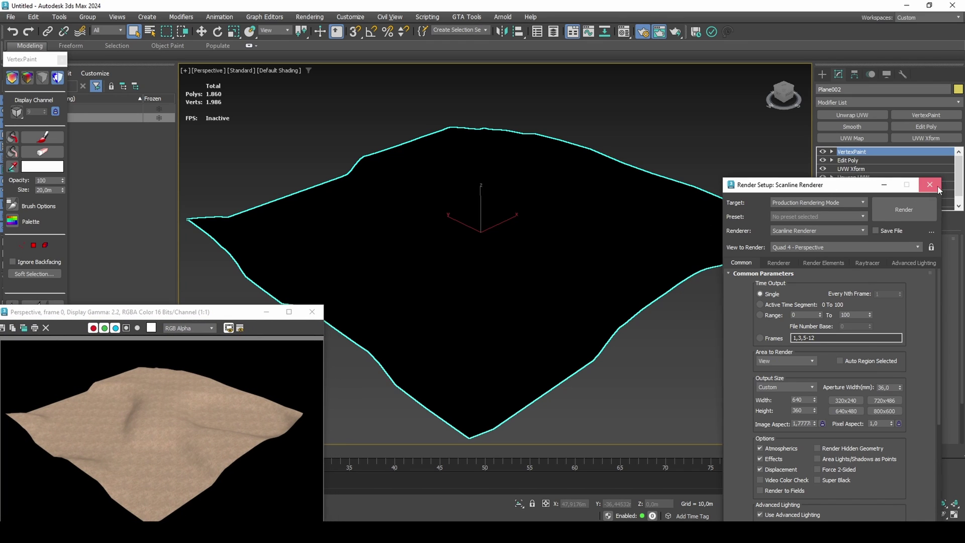
{"action": "left_click", "coordinate": [930, 185]}
Brush white strokes across Plane002's centre, right edge and left side
{"action": "left_click", "coordinate": [48, 138]}
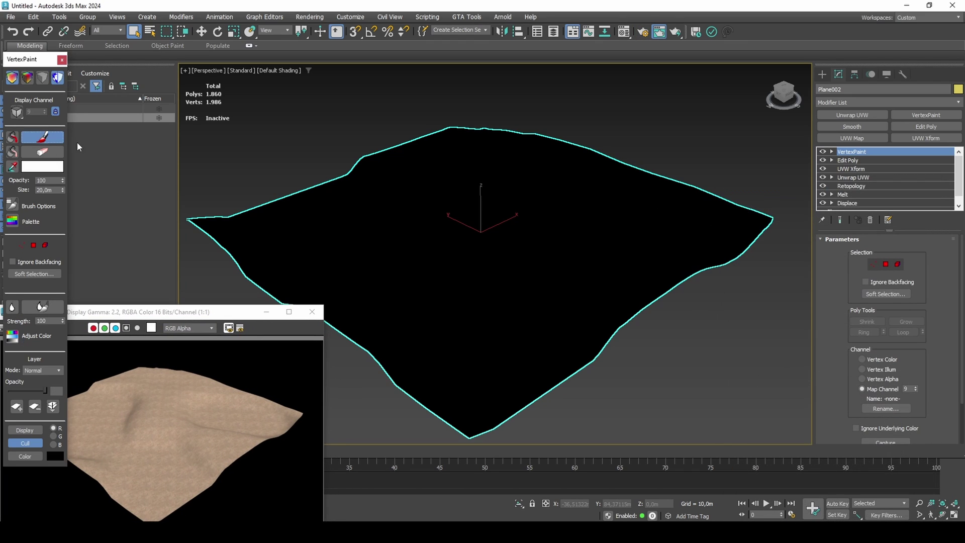
{"action": "mouse_move", "coordinate": [492, 252]}
{"action": "middle_mouse_down", "text": "alt"}
{"action": "mouse_move", "coordinate": [503, 272]}
{"action": "mouse_move", "coordinate": [507, 232]}
{"action": "mouse_move", "coordinate": [512, 296]}
{"action": "mouse_move", "coordinate": [480, 291]}
{"action": "middle_mouse_up", "text": "alt"}
{"action": "key", "text": "F4"}
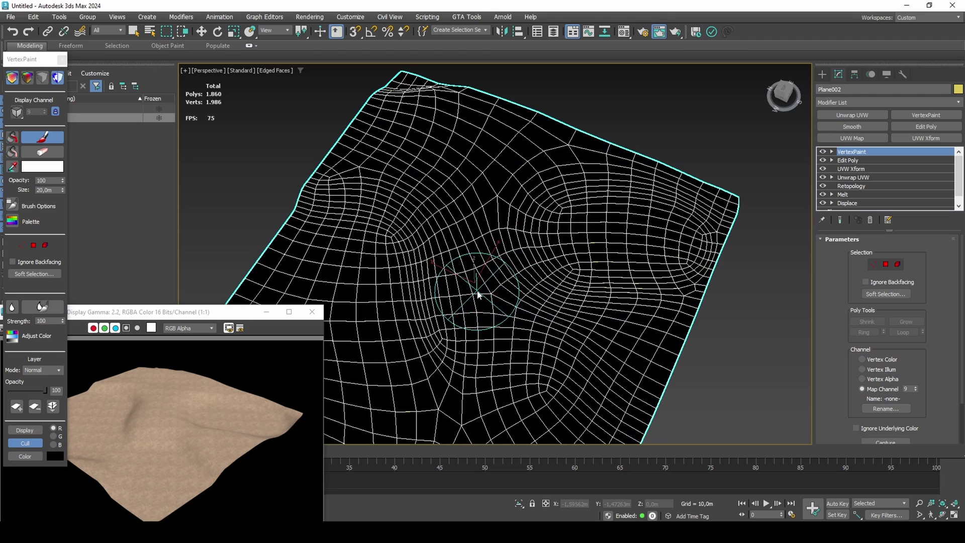
{"action": "mouse_move", "coordinate": [480, 291]}
{"action": "left_mouse_down"}
{"action": "mouse_move", "coordinate": [443, 201]}
{"action": "mouse_move", "coordinate": [372, 161]}
{"action": "mouse_move", "coordinate": [311, 173]}
{"action": "mouse_move", "coordinate": [388, 136]}
{"action": "mouse_move", "coordinate": [370, 123]}
{"action": "mouse_move", "coordinate": [424, 108]}
{"action": "mouse_move", "coordinate": [577, 129]}
{"action": "mouse_move", "coordinate": [558, 156]}
{"action": "mouse_move", "coordinate": [461, 164]}
{"action": "left_mouse_up"}
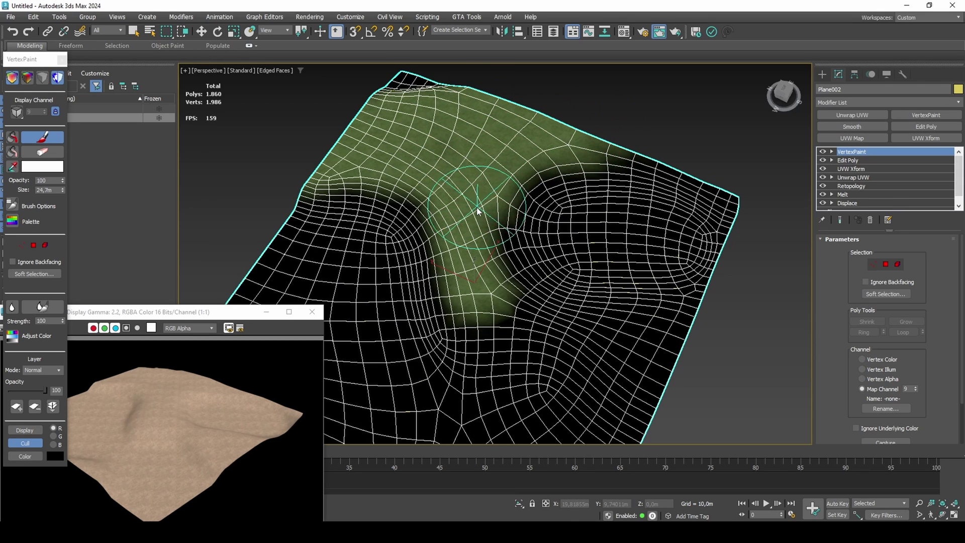
{"action": "middle_click_drag", "start_coordinate": [476, 207], "coordinate": [459, 215], "text": "alt"}
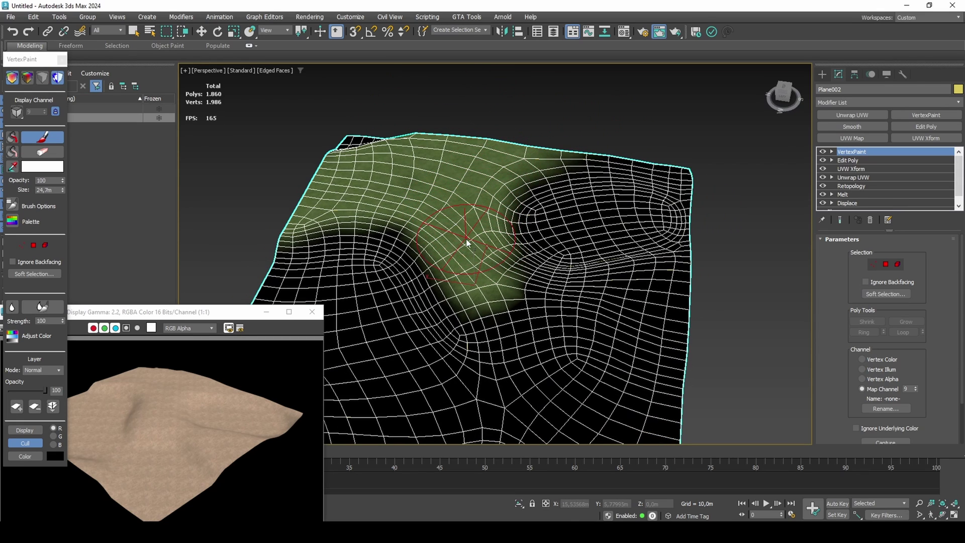
{"action": "left_click_drag", "start_coordinate": [521, 279], "coordinate": [681, 292]}
{"action": "middle_click_drag", "start_coordinate": [644, 289], "coordinate": [650, 301], "text": "alt"}
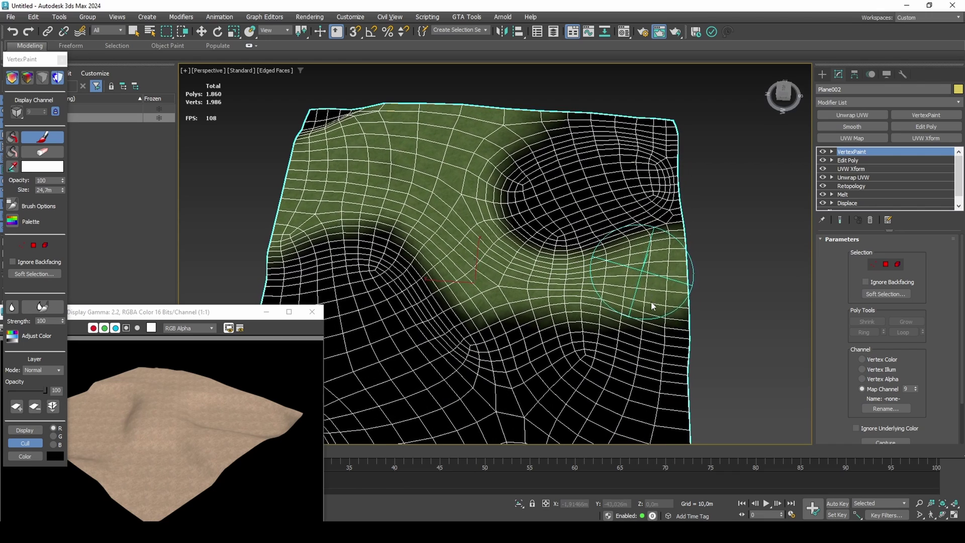
{"action": "mouse_move", "coordinate": [664, 302]}
{"action": "left_mouse_down"}
{"action": "mouse_move", "coordinate": [517, 291]}
{"action": "mouse_move", "coordinate": [514, 304]}
{"action": "left_mouse_up"}
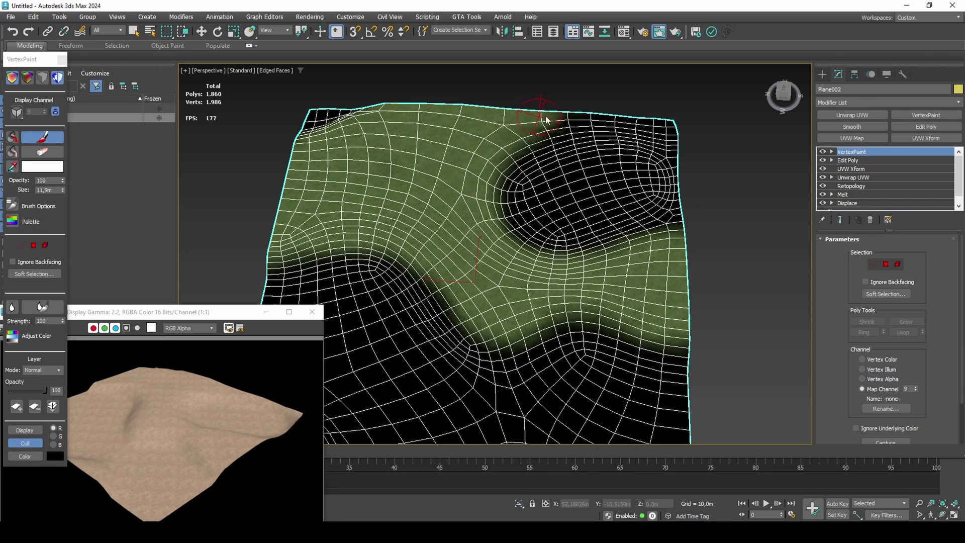
{"action": "key", "text": "F4"}
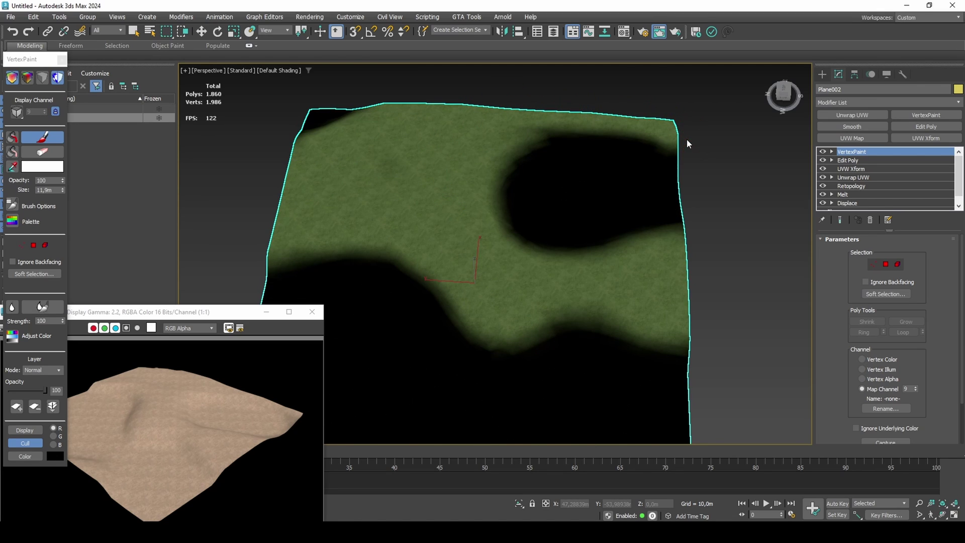
{"action": "key", "text": "F4"}
Orbit to lower angles and render the painted terrain to check the grass blend
{"action": "middle_click_drag", "start_coordinate": [684, 145], "coordinate": [677, 139], "text": "alt"}
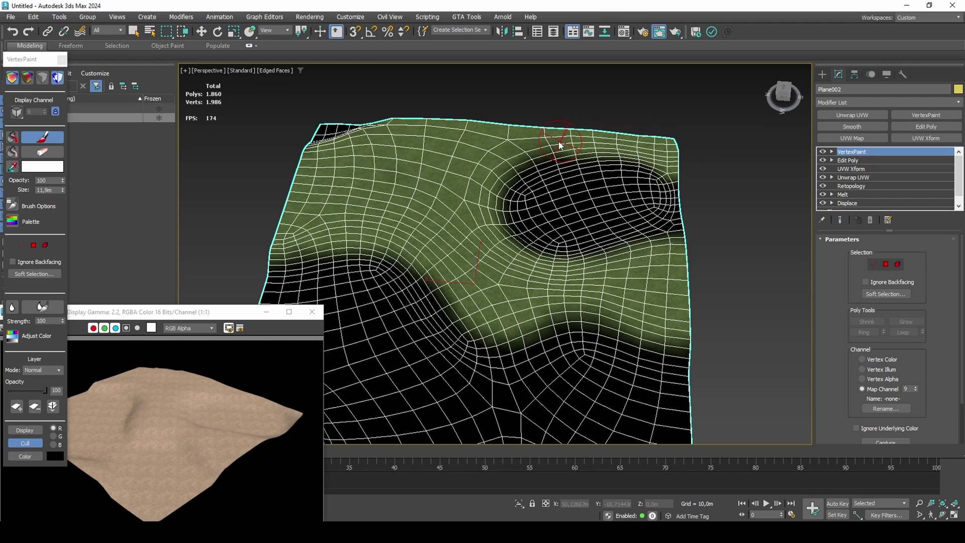
{"action": "middle_click_drag", "start_coordinate": [471, 212], "coordinate": [468, 253], "text": "alt"}
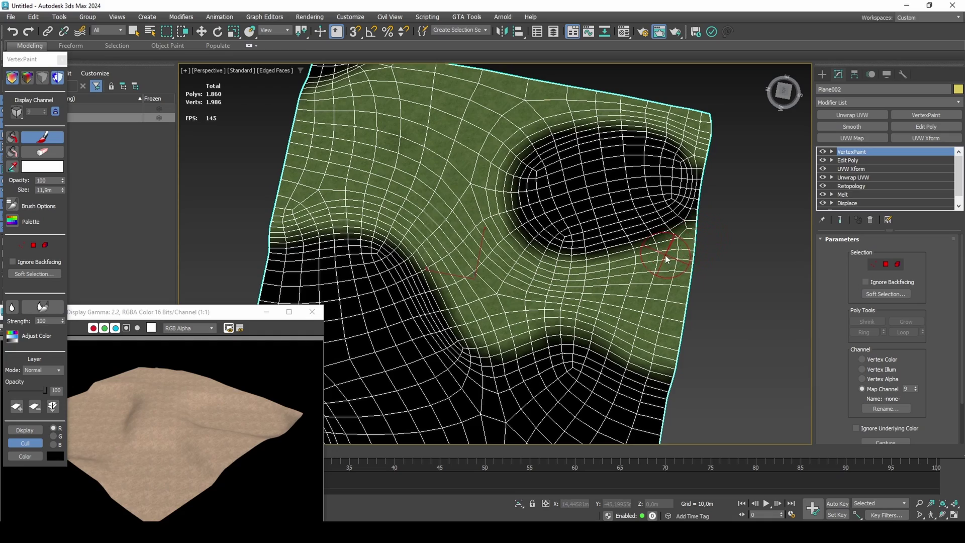
{"action": "middle_click_drag", "start_coordinate": [647, 264], "coordinate": [622, 254], "text": "alt"}
{"action": "key", "text": "shift+q"}
{"action": "key", "text": "F4"}
{"action": "key", "text": "F4"}
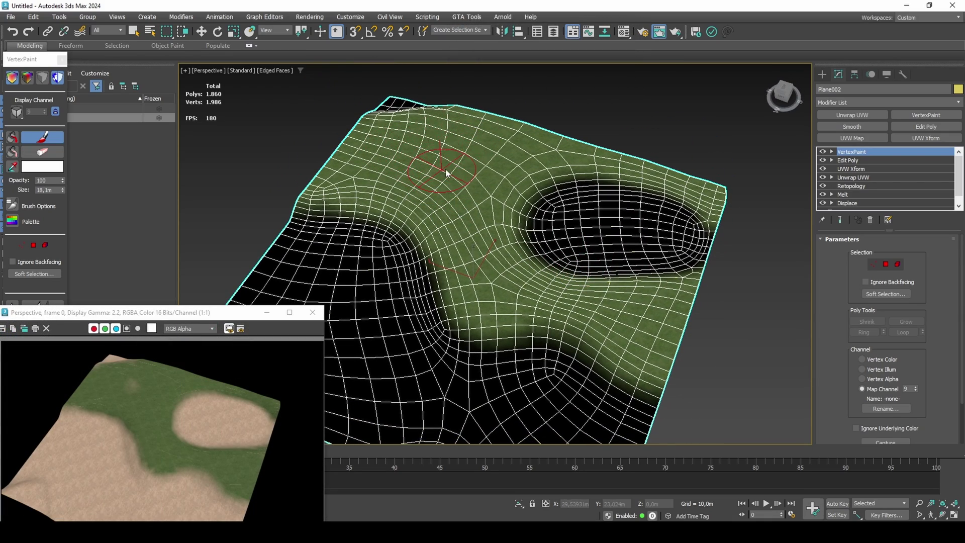
{"action": "middle_click_drag", "start_coordinate": [439, 179], "coordinate": [551, 320], "text": "alt"}
{"action": "key", "text": "shift+q"}
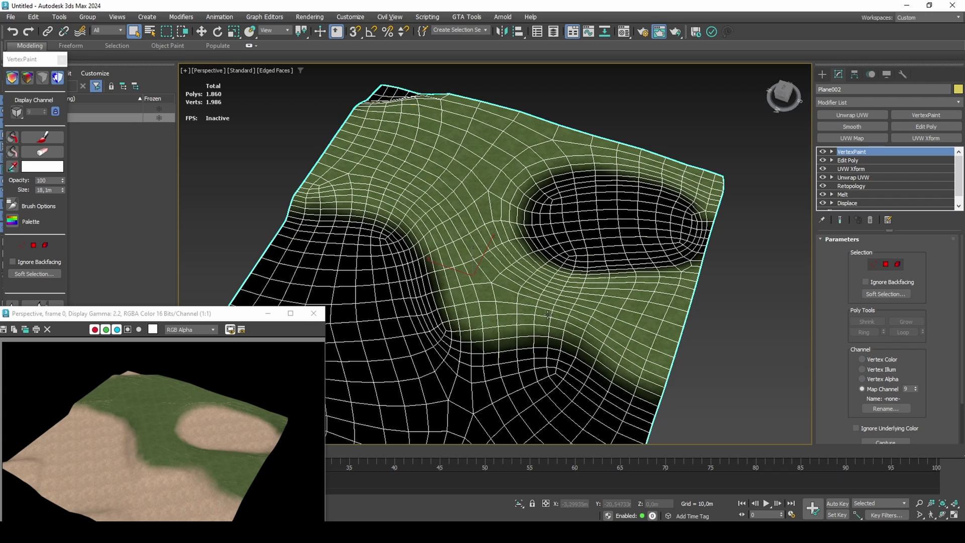
Clone the terrain as a copy named Plane003
{"action": "right_click", "coordinate": [427, 311]}
{"action": "left_click", "coordinate": [477, 403]}
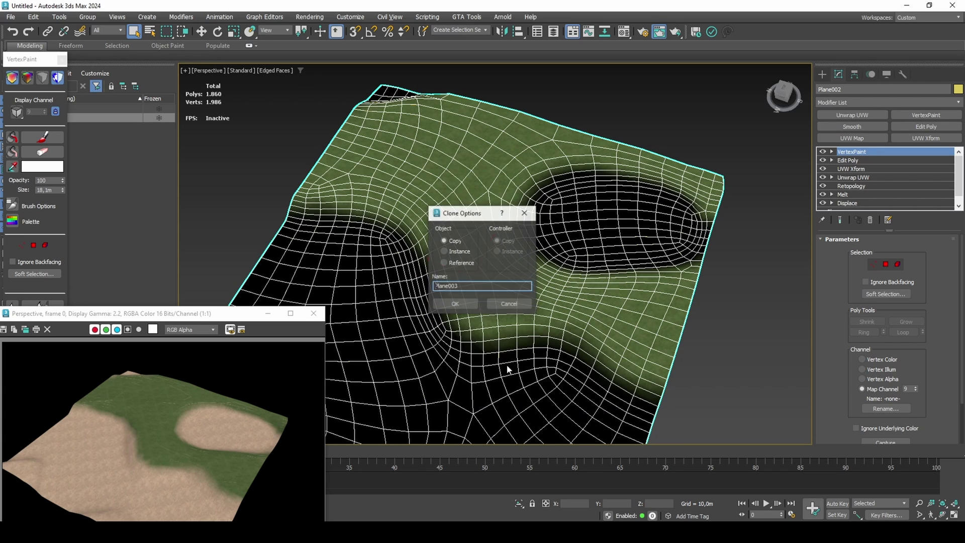
{"action": "left_click", "coordinate": [455, 303]}
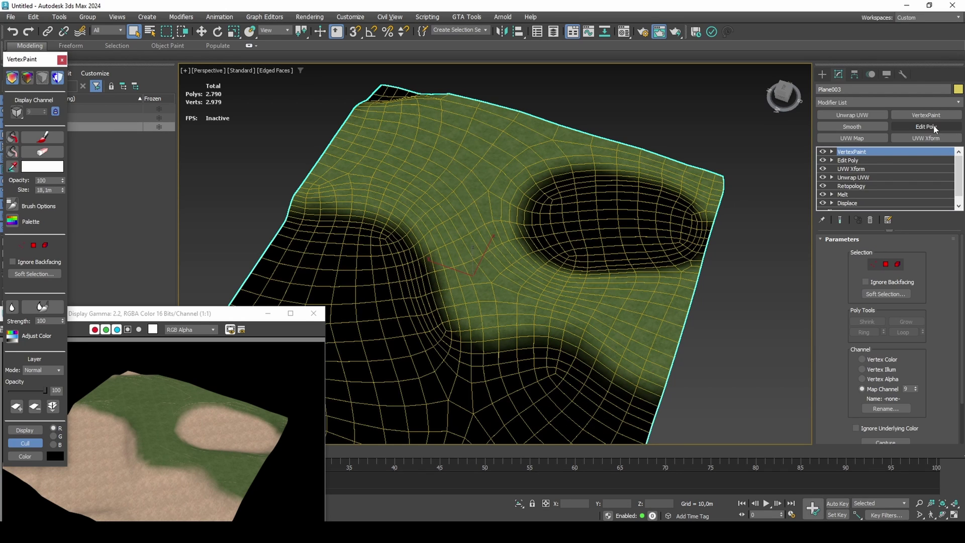
Add Edit Poly to Plane003 and set all its polygons to material ID 3, the sand material
{"action": "left_click", "coordinate": [930, 126]}
{"action": "key", "text": "4"}
{"action": "scroll", "coordinate": [840, 351], "scroll_direction": "down", "scroll_amount": 3}
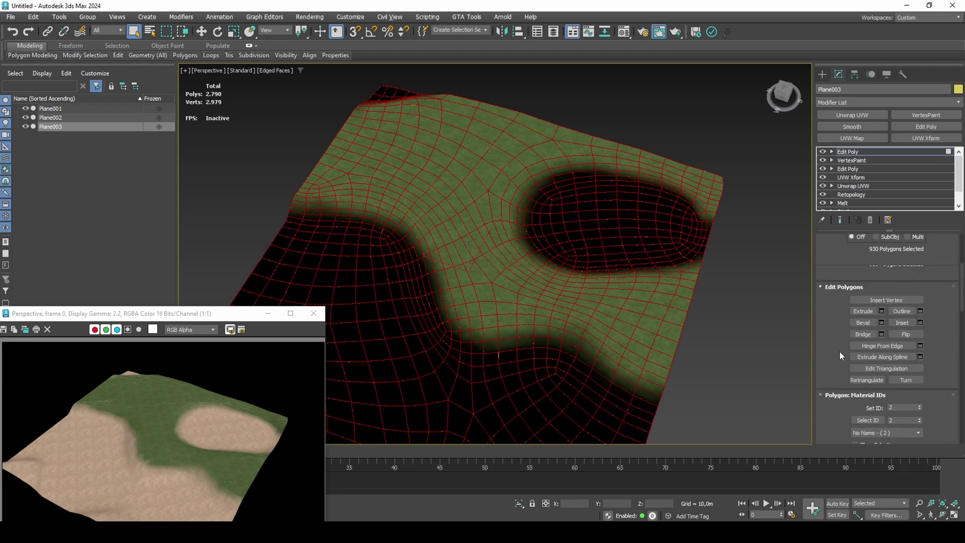
{"action": "left_click", "coordinate": [919, 360]}
{"action": "scroll", "coordinate": [930, 291], "scroll_direction": "up", "scroll_amount": 3}
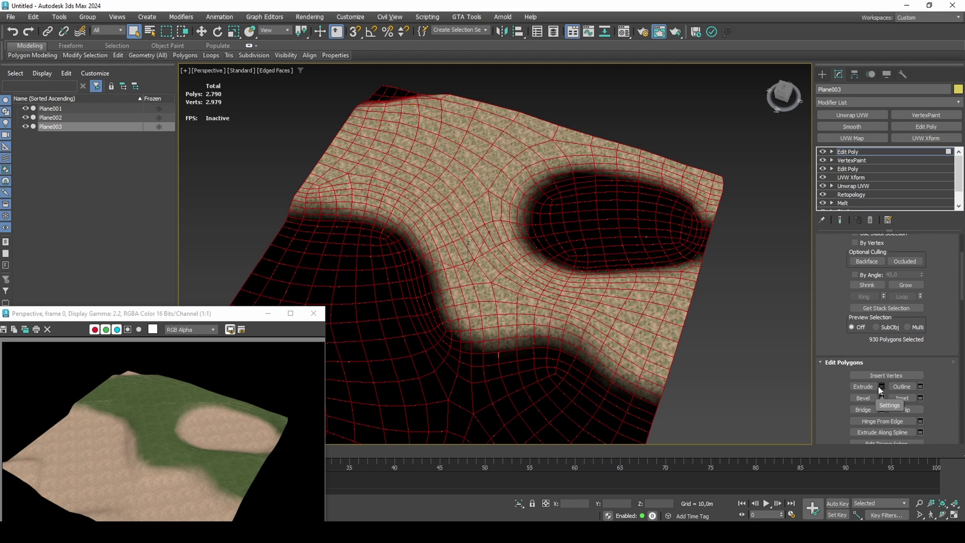
Leave polygon editing and add a VertexPaint modifier to Plane003
{"action": "left_click", "coordinate": [880, 386]}
{"action": "middle_click_drag", "start_coordinate": [502, 302], "coordinate": [516, 246], "text": "alt"}
{"action": "key", "text": "ctrl+i"}
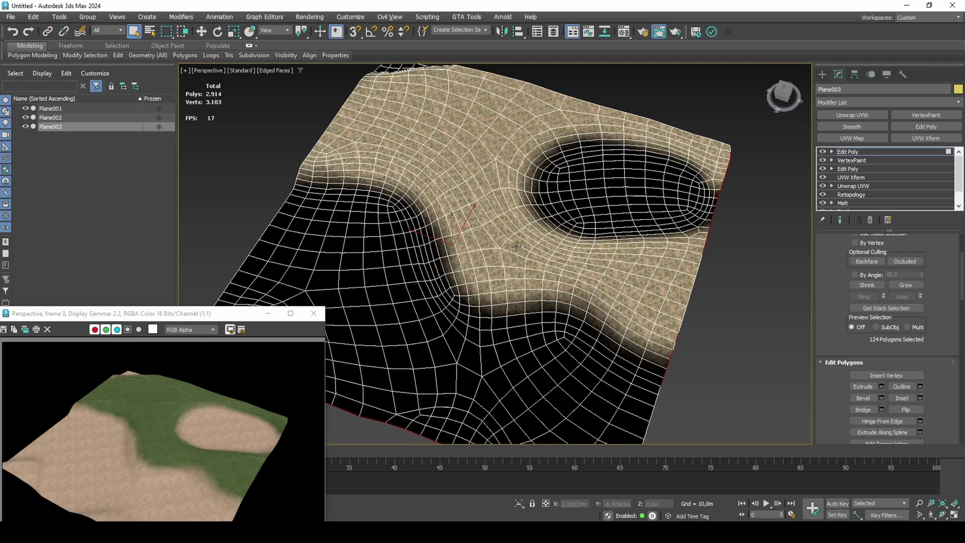
{"action": "key", "text": "4"}
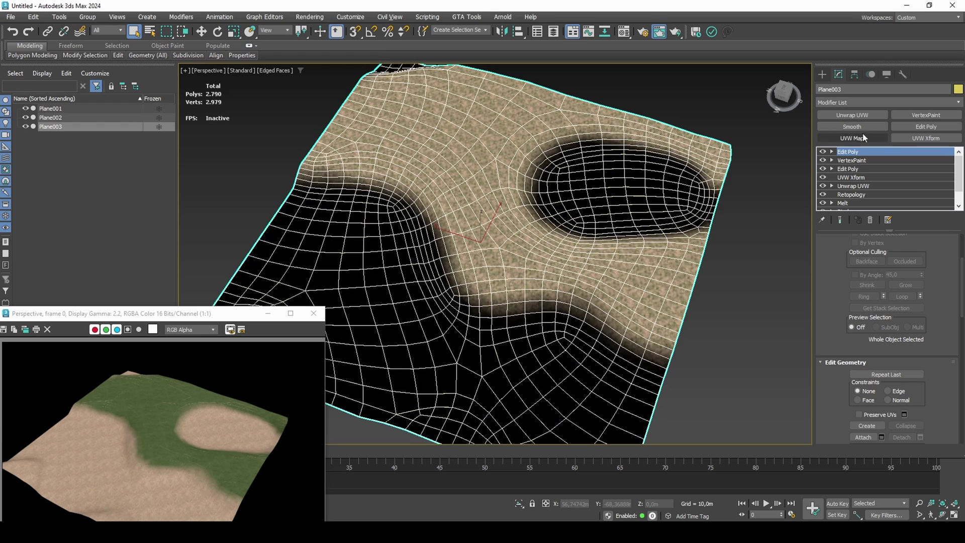
{"action": "left_click", "coordinate": [912, 115]}
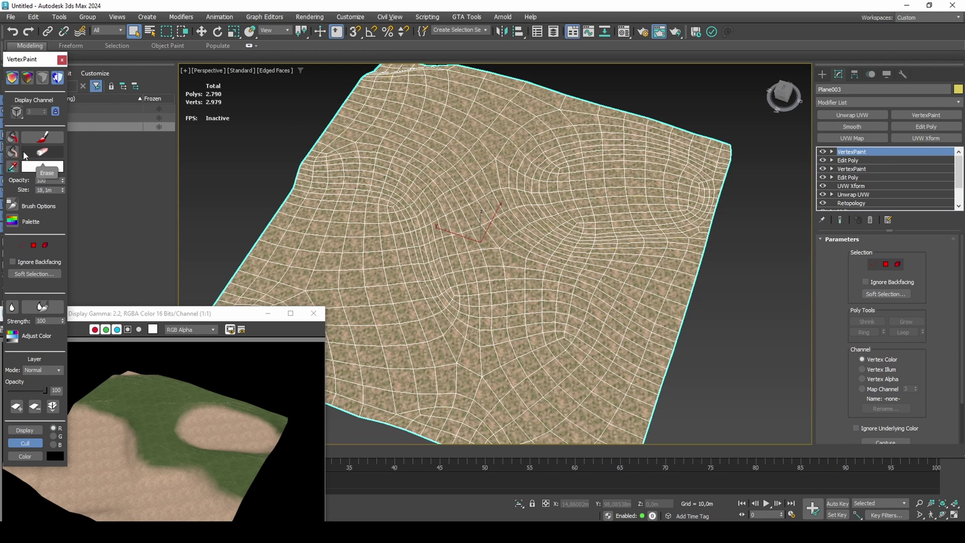
Fill the whole copied terrain with black using Paint All
{"action": "left_click", "coordinate": [34, 166]}
{"action": "left_click", "coordinate": [126, 109]}
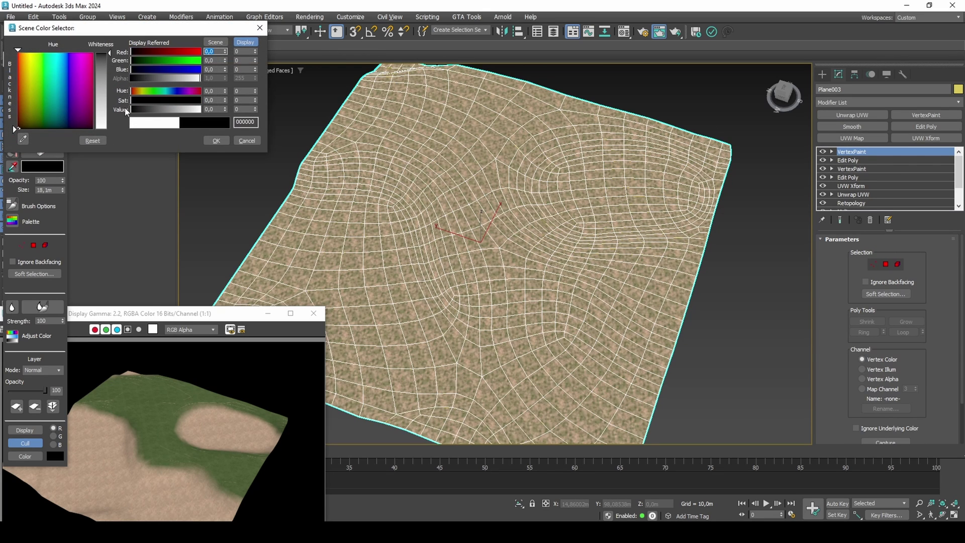
{"action": "left_click", "coordinate": [213, 141]}
{"action": "left_click", "coordinate": [16, 140]}
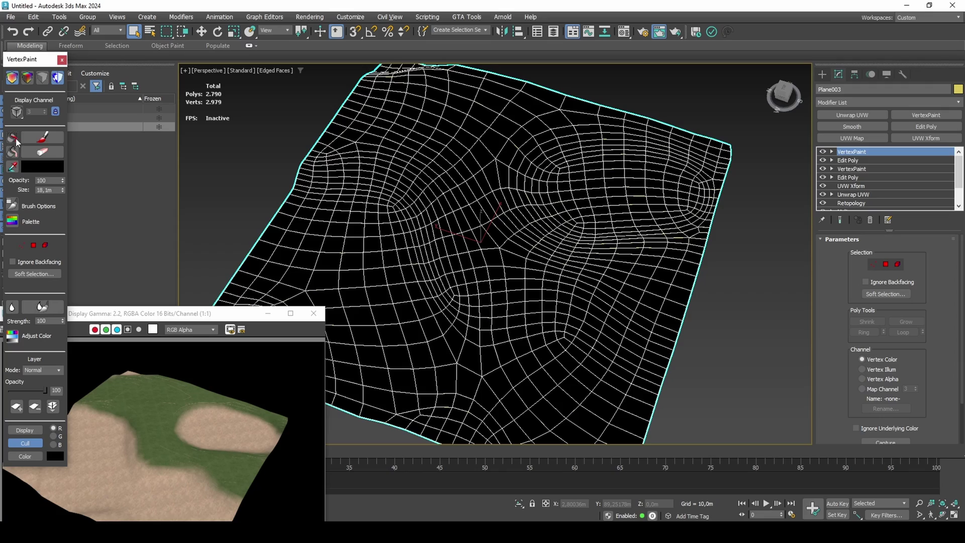
Set the paint colour to white and arm the paint brush
{"action": "left_click", "coordinate": [49, 167]}
{"action": "left_click_drag", "start_coordinate": [152, 110], "coordinate": [212, 115]}
{"action": "left_click", "coordinate": [214, 140]}
{"action": "left_click", "coordinate": [59, 132]}
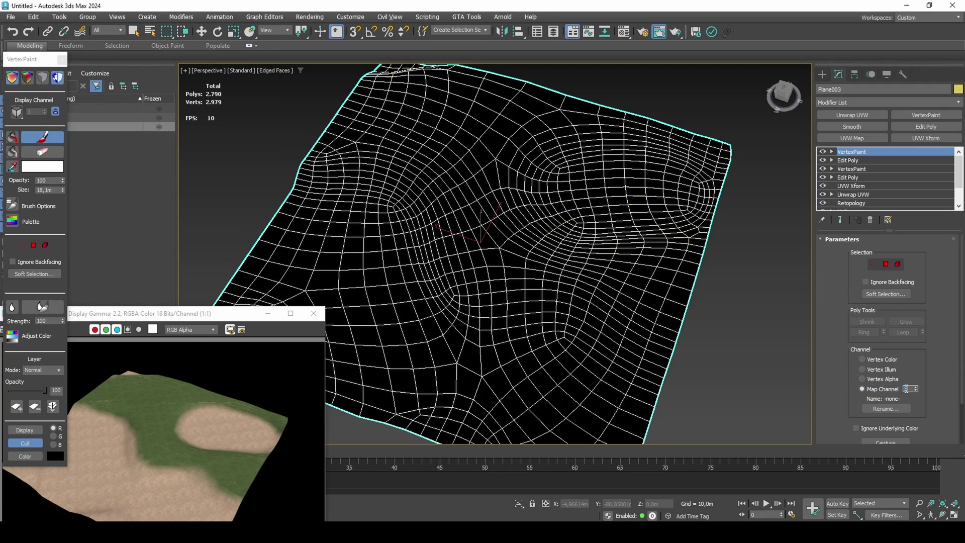
{"action": "middle_click_drag", "start_coordinate": [698, 336], "coordinate": [638, 280], "text": "alt"}
Shrink the brush to 7.5m and paint a first band in from the terrain's right edge
{"action": "scroll", "coordinate": [686, 312], "scroll_direction": "up", "scroll_amount": 5}
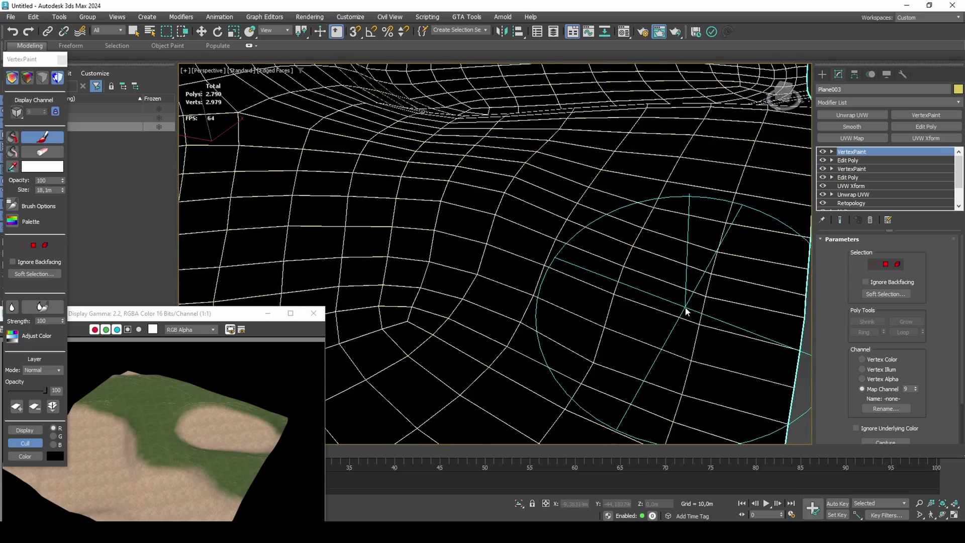
{"action": "scroll", "coordinate": [676, 296], "scroll_direction": "down", "scroll_amount": 3}
{"action": "left_click_drag", "start_coordinate": [686, 299], "coordinate": [635, 356], "text": "ctrl+shift"}
{"action": "middle_click_drag", "start_coordinate": [661, 333], "coordinate": [660, 316]}
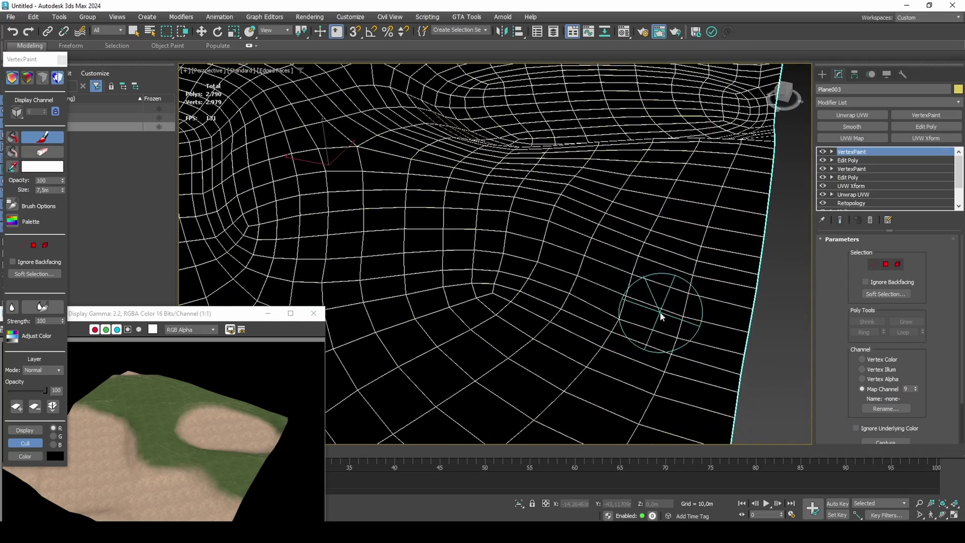
{"action": "key", "text": "shift+q"}
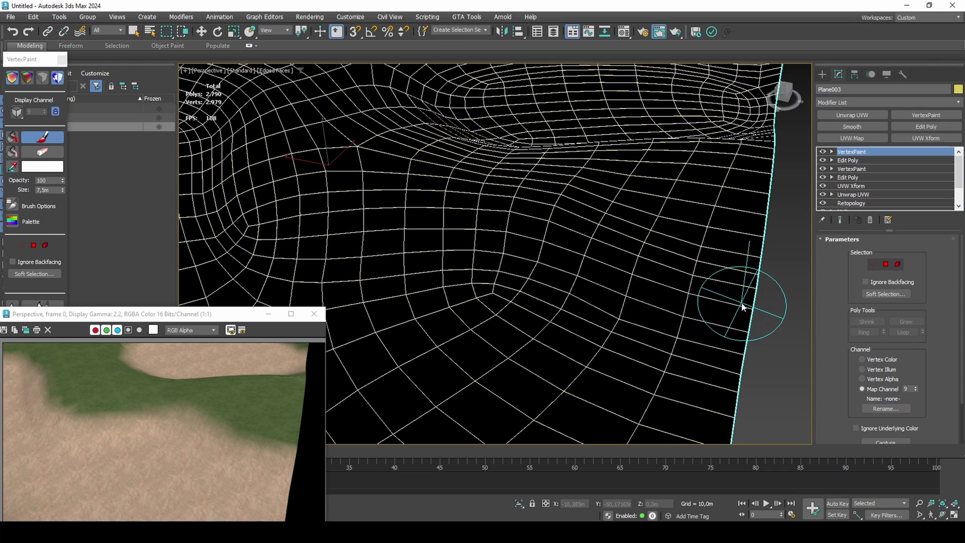
{"action": "mouse_move", "coordinate": [744, 302]}
{"action": "left_mouse_down"}
{"action": "mouse_move", "coordinate": [668, 278]}
{"action": "mouse_move", "coordinate": [624, 278]}
{"action": "left_mouse_up"}
{"action": "key", "text": "shift+q"}
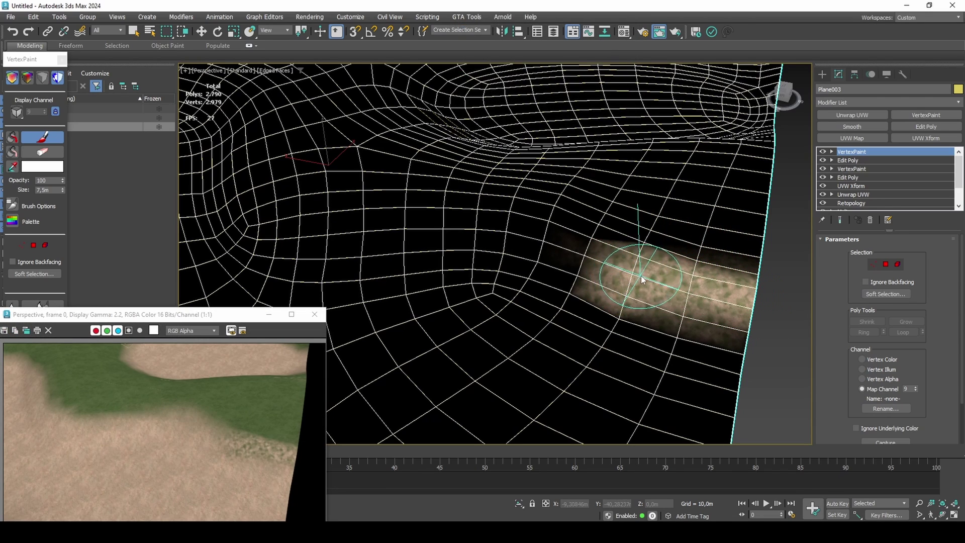
Redo the band, painting it from the right edge further to the left
{"action": "key", "text": "ctrl+z"}
{"action": "mouse_move", "coordinate": [732, 291]}
{"action": "left_mouse_down"}
{"action": "mouse_move", "coordinate": [480, 217]}
{"action": "mouse_move", "coordinate": [458, 222]}
{"action": "left_mouse_up"}
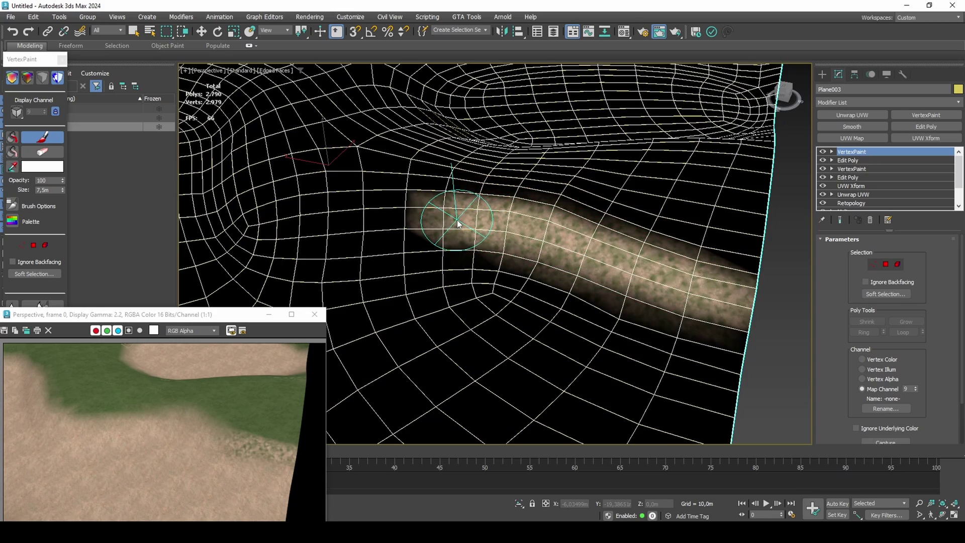
{"action": "key", "text": "shift+q"}
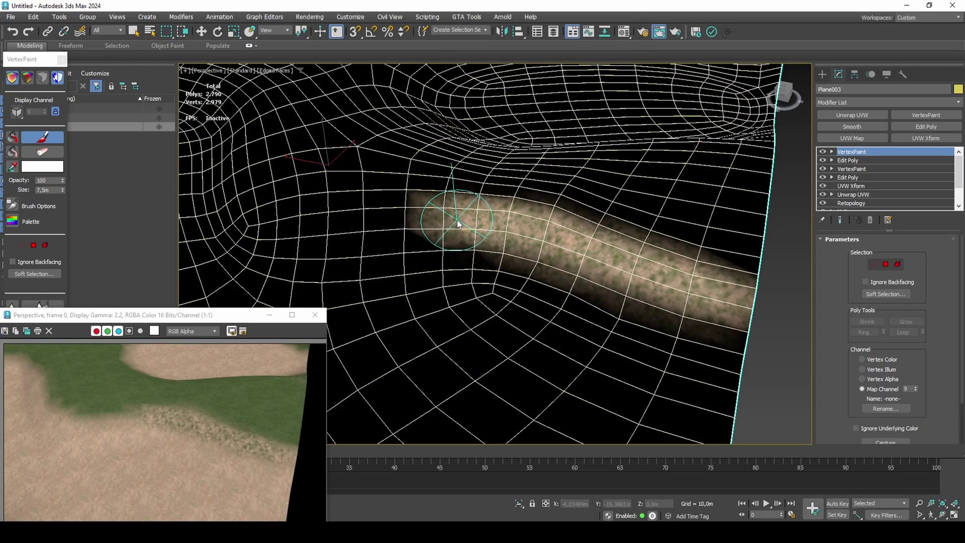
{"action": "middle_click_drag", "start_coordinate": [459, 221], "coordinate": [628, 277]}
{"action": "mouse_move", "coordinate": [628, 276]}
{"action": "left_mouse_down"}
{"action": "mouse_move", "coordinate": [422, 287]}
{"action": "mouse_move", "coordinate": [377, 226]}
{"action": "left_mouse_up"}
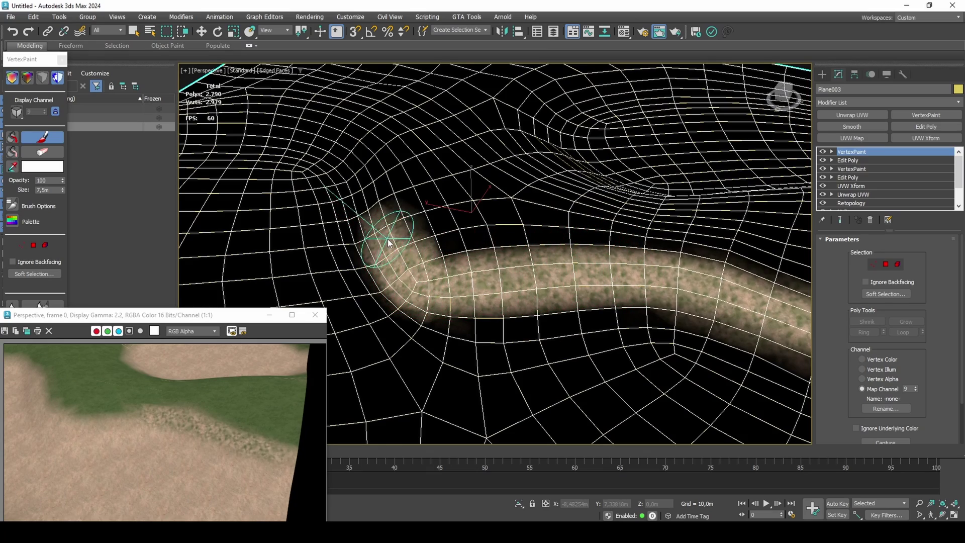
{"action": "mouse_move", "coordinate": [377, 226]}
{"action": "middle_mouse_down", "text": "alt"}
{"action": "mouse_move", "coordinate": [444, 246]}
{"action": "mouse_move", "coordinate": [390, 250]}
{"action": "middle_mouse_up", "text": "alt"}
{"action": "key", "text": "shift+q"}
Undo the band's left part and repaint it down-left, filling in its left end
{"action": "key", "text": "ctrl+z"}
{"action": "middle_click_drag", "start_coordinate": [500, 265], "coordinate": [461, 269]}
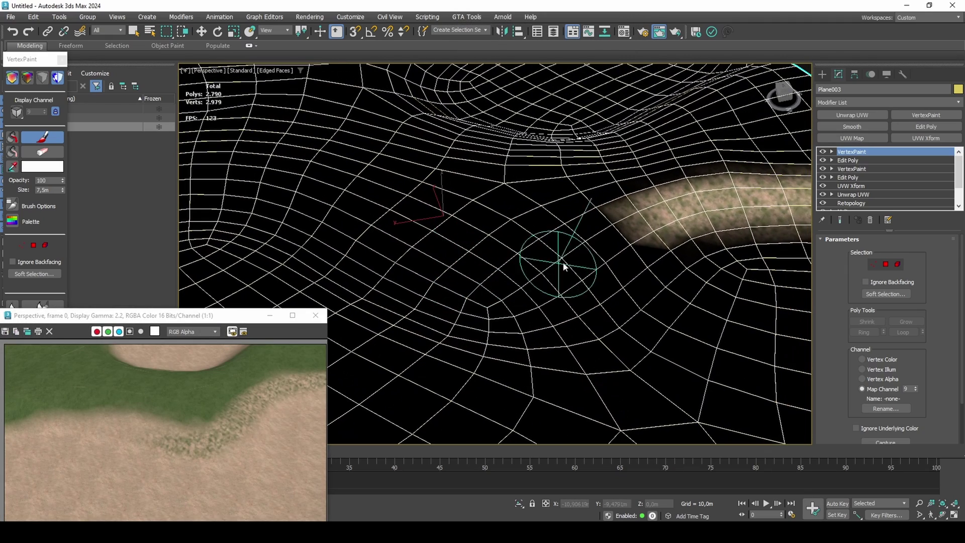
{"action": "mouse_move", "coordinate": [632, 234]}
{"action": "left_mouse_down"}
{"action": "mouse_move", "coordinate": [503, 276]}
{"action": "mouse_move", "coordinate": [432, 251]}
{"action": "left_mouse_up"}
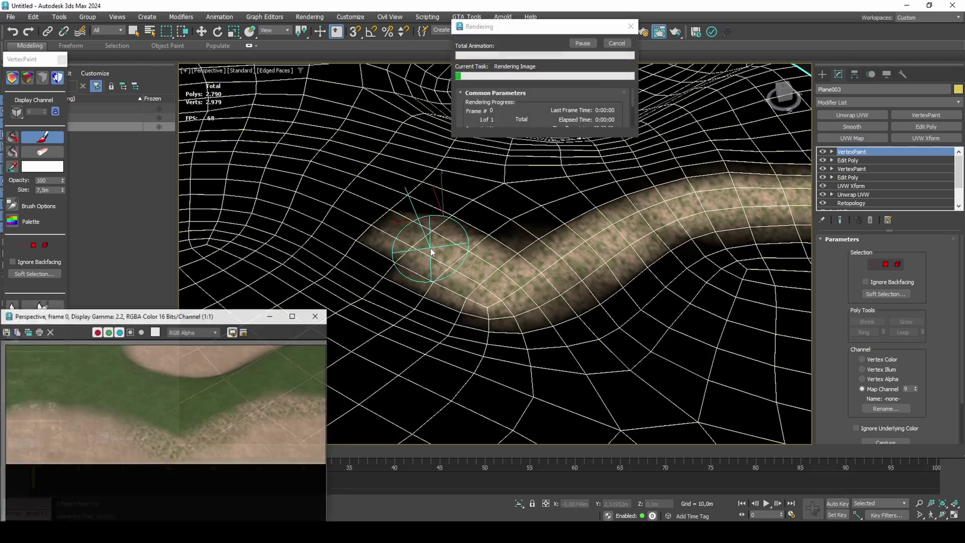
{"action": "middle_click_drag", "start_coordinate": [432, 251], "coordinate": [521, 289]}
{"action": "mouse_move", "coordinate": [521, 289]}
{"action": "left_mouse_down"}
{"action": "mouse_move", "coordinate": [380, 216]}
{"action": "mouse_move", "coordinate": [298, 205]}
{"action": "left_mouse_up"}
{"action": "middle_click_drag", "start_coordinate": [299, 205], "coordinate": [534, 209], "text": "alt"}
{"action": "mouse_move", "coordinate": [534, 209]}
{"action": "left_mouse_down"}
{"action": "mouse_move", "coordinate": [387, 222]}
{"action": "mouse_move", "coordinate": [323, 244]}
{"action": "mouse_move", "coordinate": [351, 249]}
{"action": "left_mouse_up"}
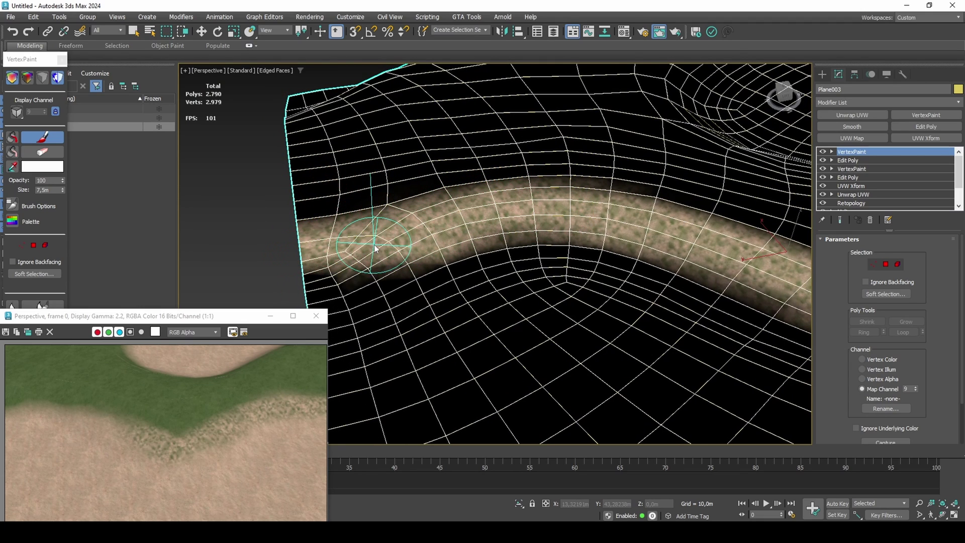
{"action": "key", "text": "shift+q"}
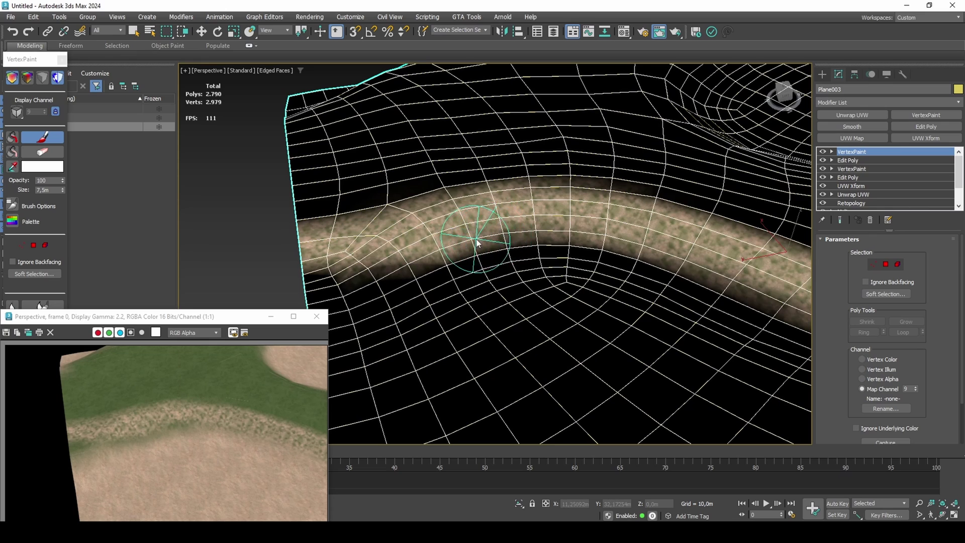
Repaint the band's left part out to the edge and continue it leftward
{"action": "key", "text": "ctrl+z"}
{"action": "mouse_move", "coordinate": [561, 214]}
{"action": "left_mouse_down"}
{"action": "mouse_move", "coordinate": [498, 210]}
{"action": "mouse_move", "coordinate": [440, 226]}
{"action": "mouse_move", "coordinate": [392, 260]}
{"action": "mouse_move", "coordinate": [332, 269]}
{"action": "mouse_move", "coordinate": [307, 290]}
{"action": "left_mouse_up"}
{"action": "key", "text": "shift+q"}
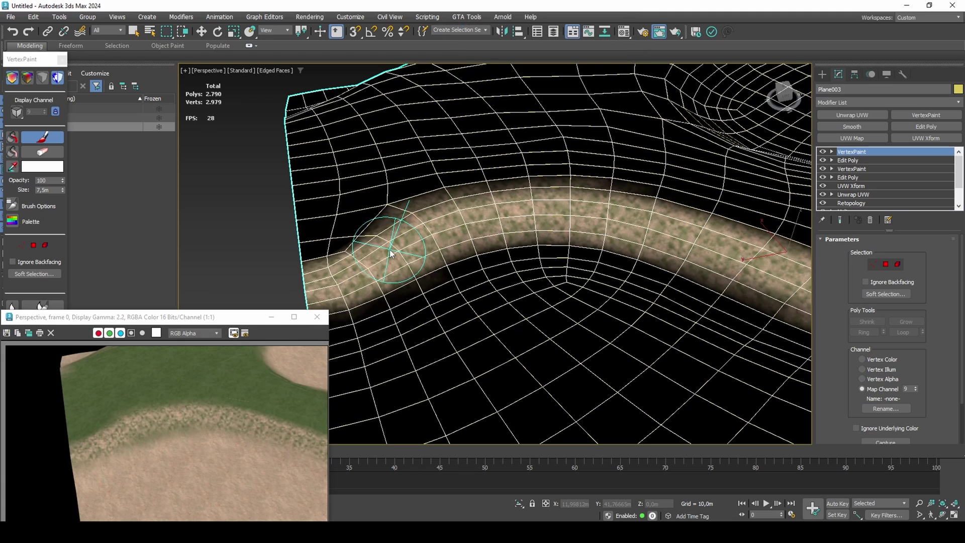
{"action": "mouse_move", "coordinate": [515, 243]}
{"action": "left_mouse_down"}
{"action": "mouse_move", "coordinate": [510, 218]}
{"action": "mouse_move", "coordinate": [436, 246]}
{"action": "left_mouse_up"}
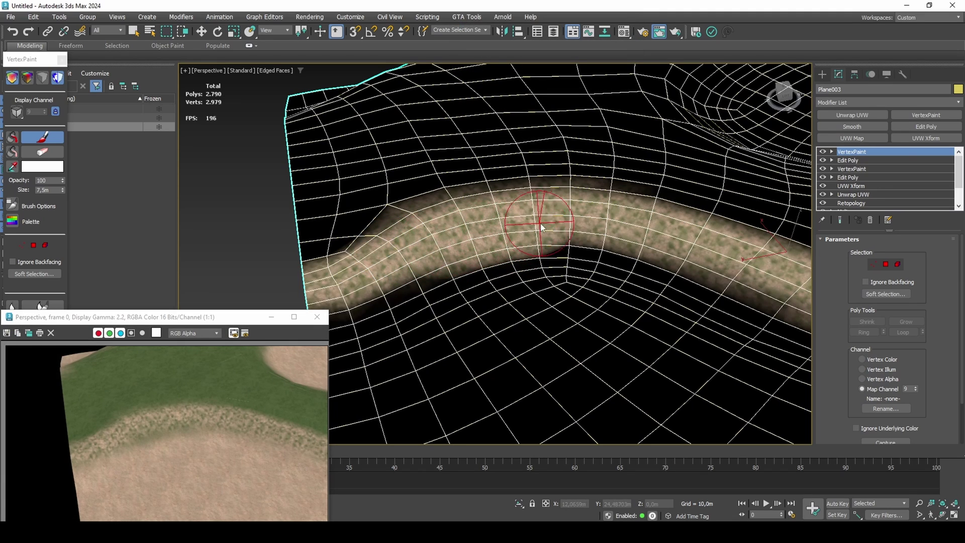
{"action": "mouse_move", "coordinate": [541, 227]}
{"action": "left_mouse_down"}
{"action": "mouse_move", "coordinate": [506, 220]}
{"action": "mouse_move", "coordinate": [420, 241]}
{"action": "mouse_move", "coordinate": [374, 271]}
{"action": "left_mouse_up"}
{"action": "key", "text": "shift+q"}
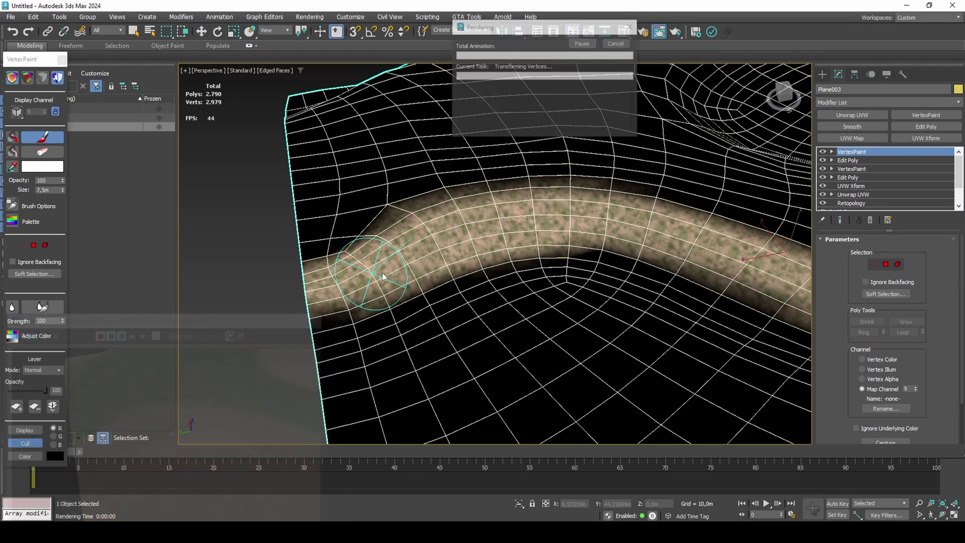
Render the band from a few views and paint an extra patch along it
{"action": "scroll", "coordinate": [387, 272], "scroll_direction": "up", "scroll_amount": 5}
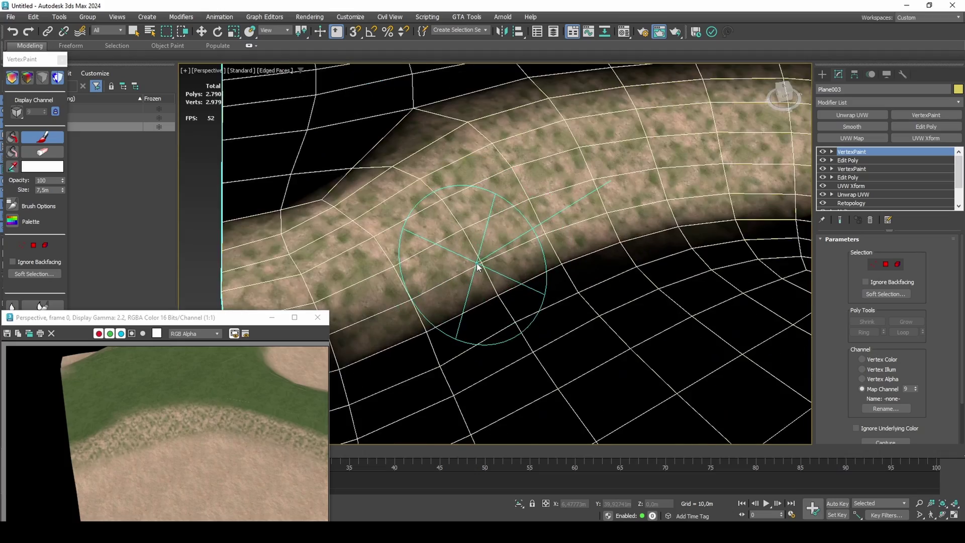
{"action": "mouse_move", "coordinate": [476, 264]}
{"action": "middle_mouse_down"}
{"action": "mouse_move", "coordinate": [566, 228]}
{"action": "mouse_move", "coordinate": [586, 233]}
{"action": "mouse_move", "coordinate": [386, 260]}
{"action": "mouse_move", "coordinate": [543, 270]}
{"action": "mouse_move", "coordinate": [439, 276]}
{"action": "middle_mouse_up"}
{"action": "key", "text": "shift+q"}
{"action": "scroll", "coordinate": [387, 267], "scroll_direction": "down", "scroll_amount": 7}
{"action": "scroll", "coordinate": [390, 252], "scroll_direction": "up", "scroll_amount": 6}
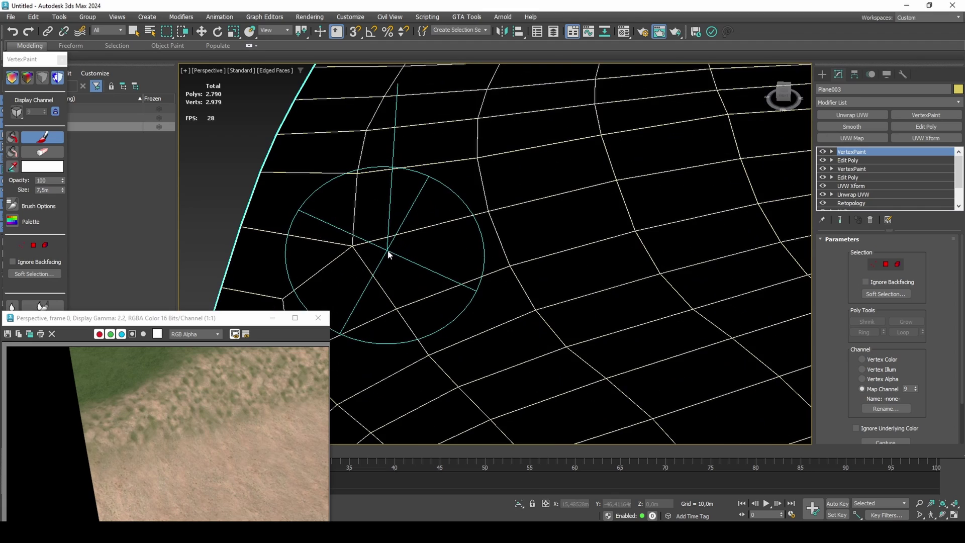
{"action": "key", "text": "shift+q"}
{"action": "scroll", "coordinate": [388, 254], "scroll_direction": "down", "scroll_amount": 4}
{"action": "mouse_move", "coordinate": [309, 254]}
{"action": "left_mouse_down"}
{"action": "mouse_move", "coordinate": [577, 193]}
{"action": "mouse_move", "coordinate": [541, 195]}
{"action": "left_mouse_up"}
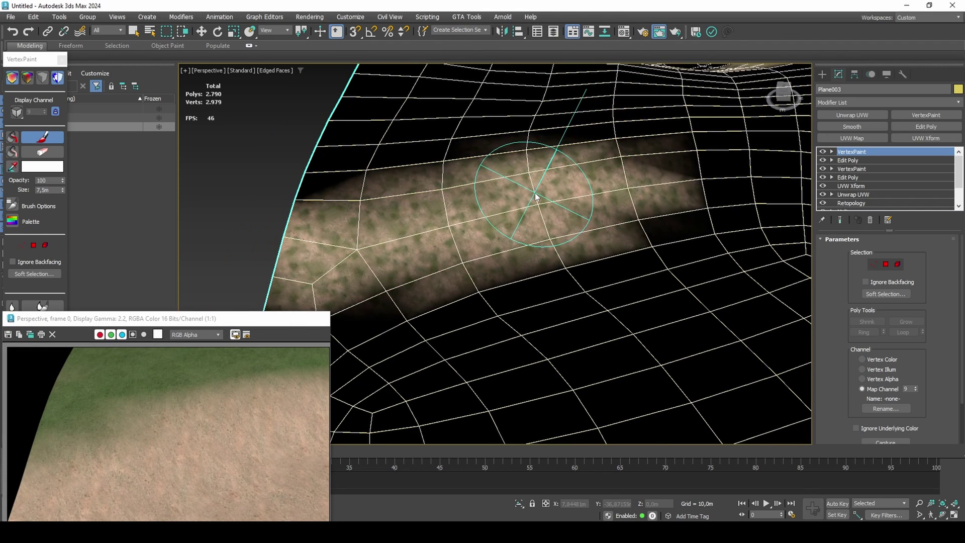
Paint the sand band rightward along the curve and down its right side, then test-render
{"action": "scroll", "coordinate": [540, 197], "scroll_direction": "down", "scroll_amount": 5}
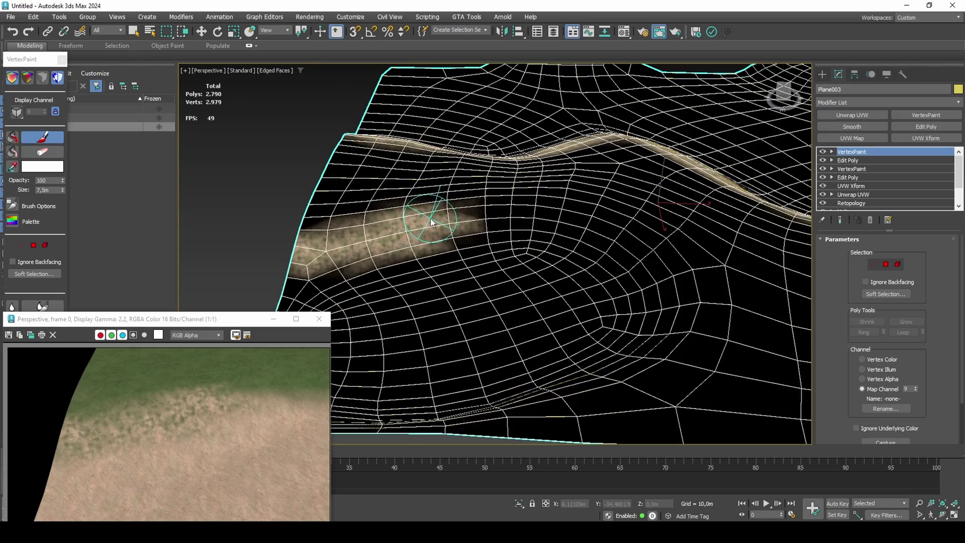
{"action": "scroll", "coordinate": [431, 222], "scroll_direction": "up", "scroll_amount": 2}
{"action": "mouse_move", "coordinate": [431, 217]}
{"action": "left_mouse_down"}
{"action": "mouse_move", "coordinate": [620, 206]}
{"action": "mouse_move", "coordinate": [692, 242]}
{"action": "left_mouse_up"}
{"action": "mouse_move", "coordinate": [693, 241]}
{"action": "middle_mouse_down", "text": "alt"}
{"action": "mouse_move", "coordinate": [399, 243]}
{"action": "mouse_move", "coordinate": [391, 256]}
{"action": "middle_mouse_up", "text": "alt"}
{"action": "mouse_move", "coordinate": [417, 266]}
{"action": "left_mouse_down"}
{"action": "mouse_move", "coordinate": [459, 248]}
{"action": "mouse_move", "coordinate": [594, 250]}
{"action": "mouse_move", "coordinate": [673, 292]}
{"action": "mouse_move", "coordinate": [722, 340]}
{"action": "mouse_move", "coordinate": [730, 364]}
{"action": "left_mouse_up"}
{"action": "mouse_move", "coordinate": [727, 353]}
{"action": "middle_mouse_down", "text": "alt"}
{"action": "mouse_move", "coordinate": [748, 287]}
{"action": "mouse_move", "coordinate": [663, 246]}
{"action": "middle_mouse_up", "text": "alt"}
{"action": "middle_click_drag", "start_coordinate": [663, 246], "coordinate": [523, 269]}
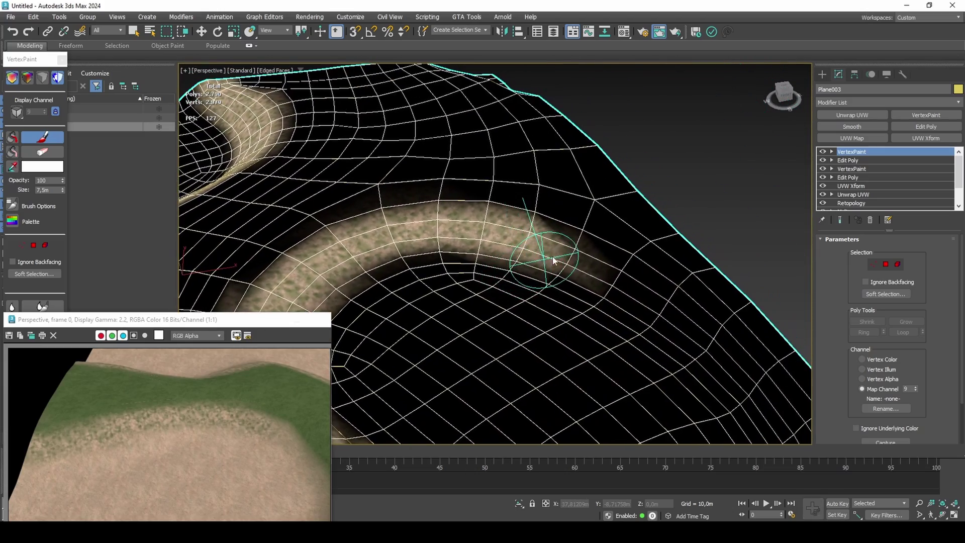
{"action": "key", "text": "shift+q"}
Extend and brighten the band toward its lower-right end, checking with preview renders
{"action": "mouse_move", "coordinate": [554, 250]}
{"action": "left_mouse_down"}
{"action": "mouse_move", "coordinate": [586, 254]}
{"action": "mouse_move", "coordinate": [625, 280]}
{"action": "mouse_move", "coordinate": [744, 383]}
{"action": "left_mouse_up"}
{"action": "middle_click_drag", "start_coordinate": [744, 383], "coordinate": [647, 252]}
{"action": "mouse_move", "coordinate": [648, 253]}
{"action": "left_mouse_down"}
{"action": "mouse_move", "coordinate": [718, 326]}
{"action": "mouse_move", "coordinate": [716, 353]}
{"action": "mouse_move", "coordinate": [711, 347]}
{"action": "left_mouse_up"}
{"action": "scroll", "coordinate": [680, 286], "scroll_direction": "up", "scroll_amount": 2}
{"action": "key", "text": "shift+q"}
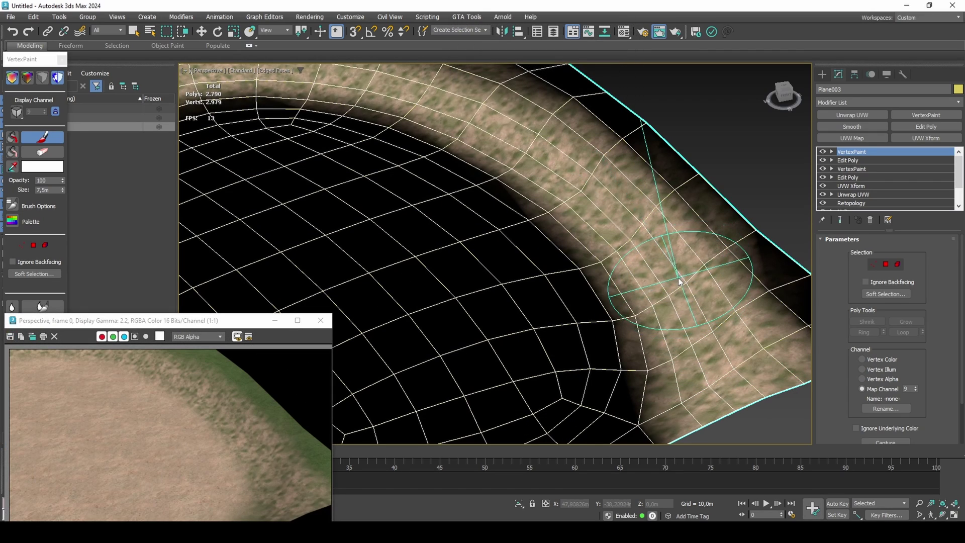
{"action": "scroll", "coordinate": [678, 281], "scroll_direction": "down", "scroll_amount": 2}
{"action": "key", "text": "shift+q"}
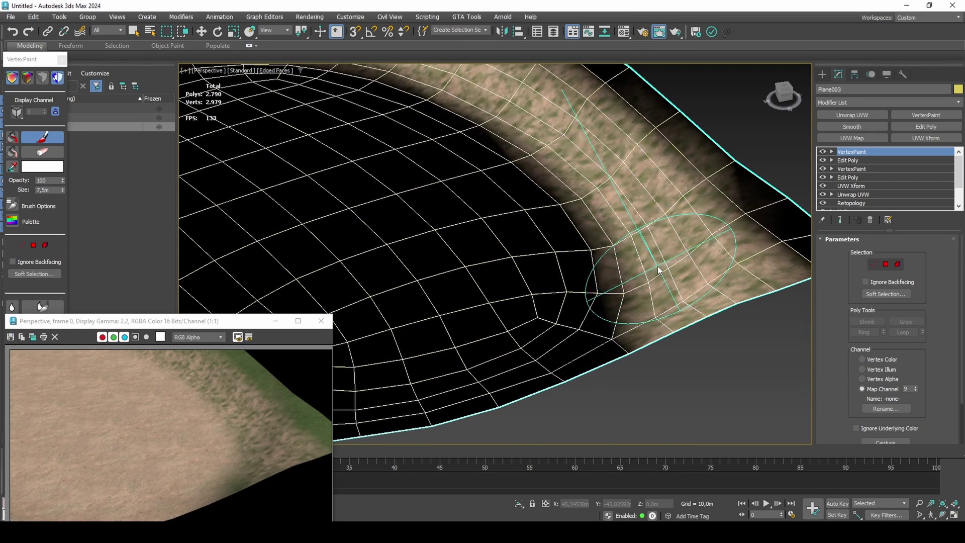
Paint alpha onto the band's lower-left end and re-render to check the blend
{"action": "mouse_move", "coordinate": [623, 287]}
{"action": "left_mouse_down"}
{"action": "mouse_move", "coordinate": [657, 324]}
{"action": "mouse_move", "coordinate": [652, 297]}
{"action": "mouse_move", "coordinate": [623, 356]}
{"action": "left_mouse_up"}
{"action": "key", "text": "shift+q"}
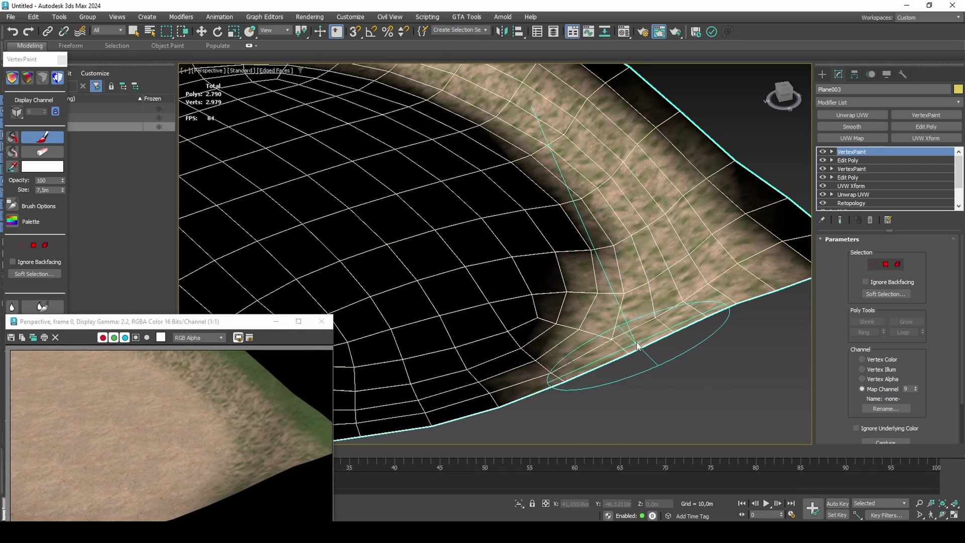
{"action": "key", "text": "shift+q"}
{"action": "mouse_move", "coordinate": [538, 215]}
{"action": "middle_mouse_down"}
{"action": "mouse_move", "coordinate": [599, 329]}
{"action": "mouse_move", "coordinate": [677, 383]}
{"action": "middle_mouse_up"}
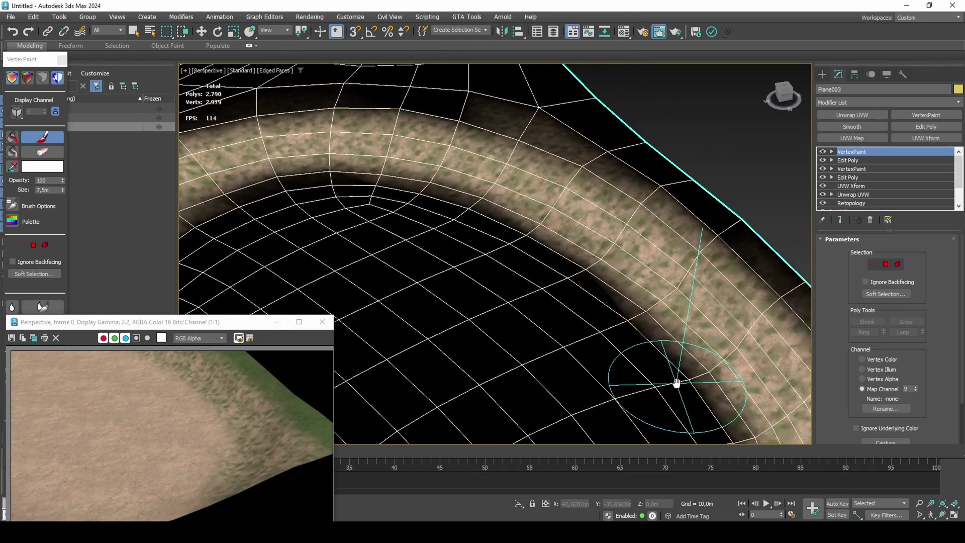
{"action": "key", "text": "shift+q"}
{"action": "mouse_move", "coordinate": [420, 209]}
{"action": "middle_mouse_down"}
{"action": "mouse_move", "coordinate": [625, 312]}
{"action": "mouse_move", "coordinate": [576, 285]}
{"action": "mouse_move", "coordinate": [441, 161]}
{"action": "mouse_move", "coordinate": [581, 276]}
{"action": "mouse_move", "coordinate": [488, 242]}
{"action": "middle_mouse_up"}
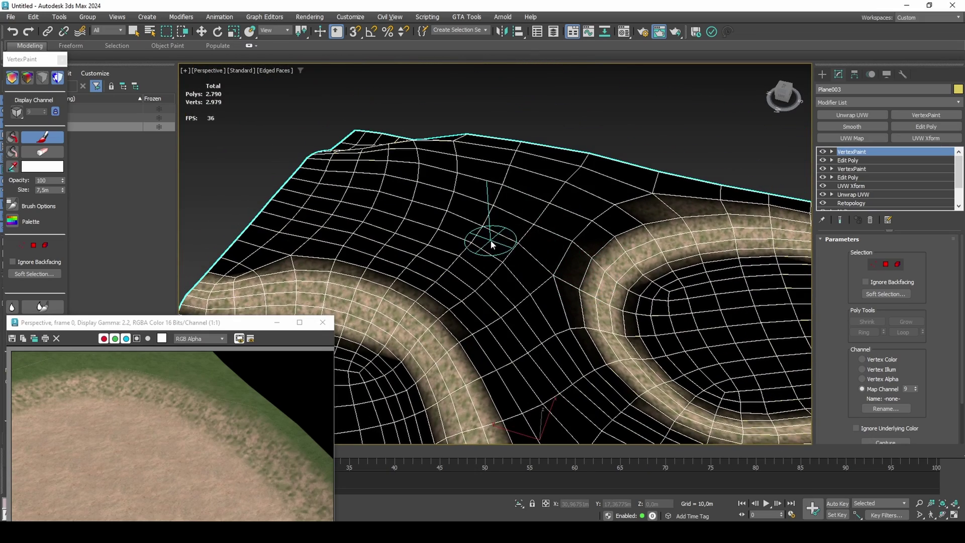
Paint a patch between the two bands, undo it, and shrink the brush slightly
{"action": "left_click_drag", "start_coordinate": [514, 294], "coordinate": [510, 317]}
{"action": "scroll", "coordinate": [510, 318], "scroll_direction": "up", "scroll_amount": 3}
{"action": "middle_click_drag", "start_coordinate": [504, 319], "coordinate": [507, 300], "text": "alt"}
{"action": "key", "text": "ctrl+z"}
{"action": "mouse_move", "coordinate": [507, 293]}
{"action": "left_mouse_down", "text": "ctrl+shift"}
{"action": "mouse_move", "coordinate": [499, 301]}
{"action": "mouse_move", "coordinate": [513, 339]}
{"action": "left_mouse_up", "text": "ctrl+shift"}
{"action": "scroll", "coordinate": [514, 339], "scroll_direction": "up", "scroll_amount": 2}
{"action": "mouse_move", "coordinate": [510, 257]}
{"action": "middle_mouse_down", "text": "alt"}
{"action": "mouse_move", "coordinate": [519, 262]}
{"action": "mouse_move", "coordinate": [506, 259]}
{"action": "middle_mouse_up", "text": "alt"}
{"action": "key", "text": "shift+q"}
Lighten the dark patch between the bands and the area up-left of it
{"action": "left_click_drag", "start_coordinate": [535, 301], "coordinate": [549, 321]}
{"action": "mouse_move", "coordinate": [508, 246]}
{"action": "left_mouse_down"}
{"action": "mouse_move", "coordinate": [473, 163]}
{"action": "mouse_move", "coordinate": [443, 205]}
{"action": "left_mouse_up"}
{"action": "key", "text": "shift+q"}
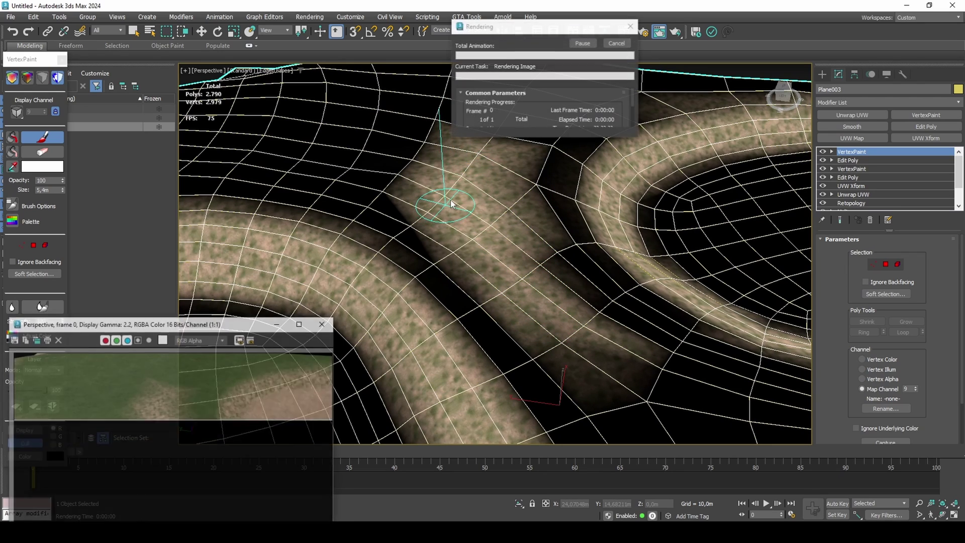
{"action": "middle_click_drag", "start_coordinate": [451, 196], "coordinate": [477, 225], "text": "alt"}
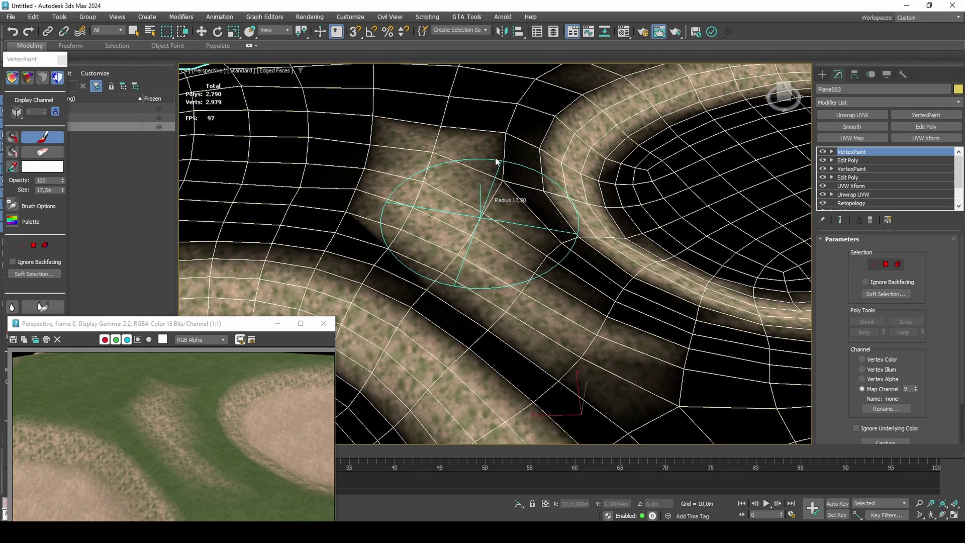
{"action": "mouse_move", "coordinate": [496, 162]}
{"action": "left_mouse_down"}
{"action": "mouse_move", "coordinate": [426, 151]}
{"action": "mouse_move", "coordinate": [401, 165]}
{"action": "mouse_move", "coordinate": [414, 183]}
{"action": "left_mouse_up"}
{"action": "key", "text": "shift+q"}
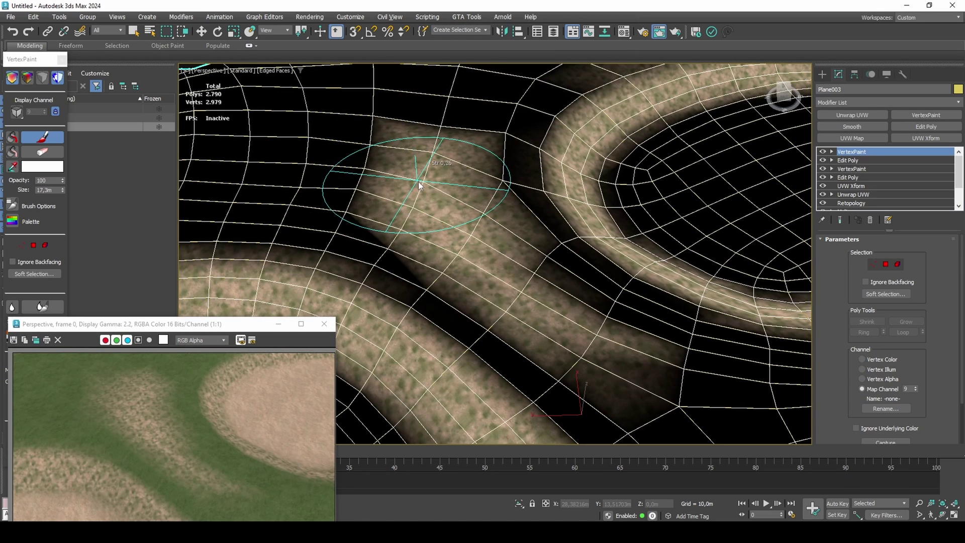
Repaint over the patches to brighten them, checking with repeated renders
{"action": "mouse_move", "coordinate": [381, 159]}
{"action": "left_mouse_down"}
{"action": "mouse_move", "coordinate": [449, 150]}
{"action": "mouse_move", "coordinate": [465, 187]}
{"action": "mouse_move", "coordinate": [402, 205]}
{"action": "mouse_move", "coordinate": [435, 234]}
{"action": "mouse_move", "coordinate": [517, 272]}
{"action": "mouse_move", "coordinate": [601, 348]}
{"action": "mouse_move", "coordinate": [603, 339]}
{"action": "left_mouse_up"}
{"action": "scroll", "coordinate": [535, 288], "scroll_direction": "up", "scroll_amount": 10}
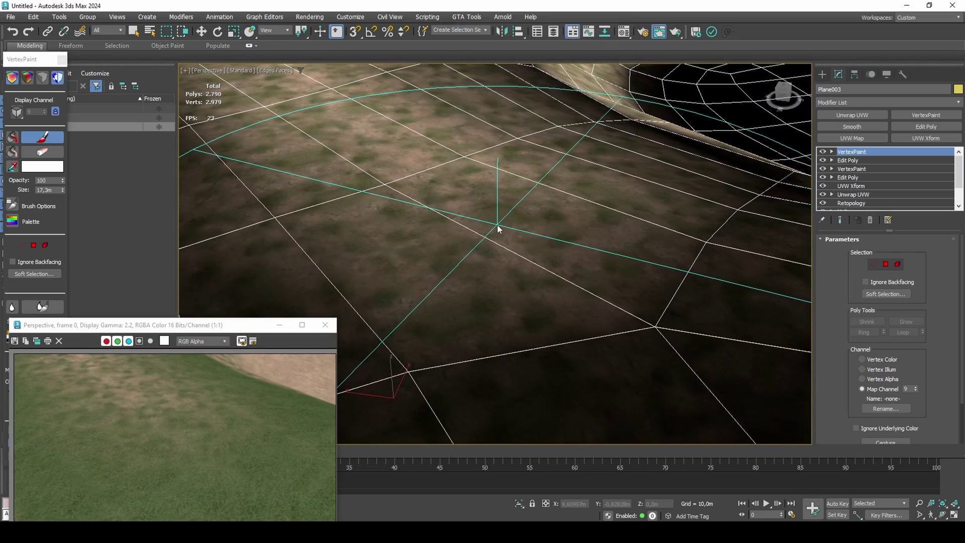
{"action": "key", "text": "shift+q"}
{"action": "key", "text": "shift+q"}
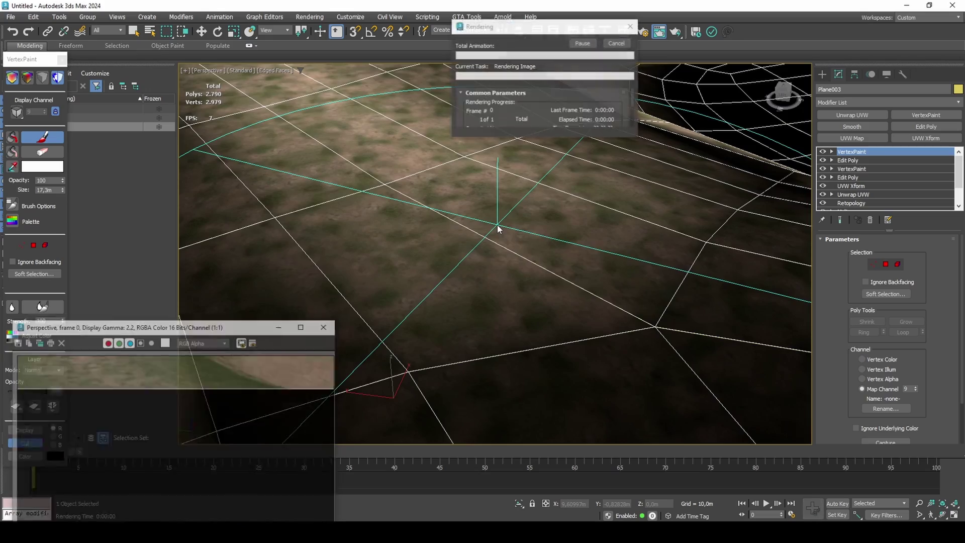
{"action": "scroll", "coordinate": [545, 265], "scroll_direction": "down", "scroll_amount": 6}
{"action": "scroll", "coordinate": [478, 175], "scroll_direction": "up", "scroll_amount": 8}
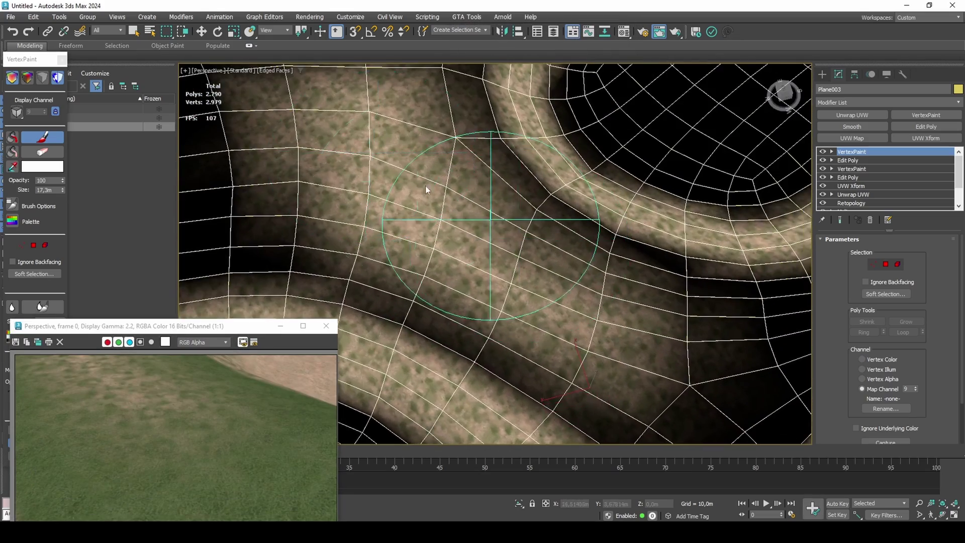
{"action": "key", "text": "shift+q"}
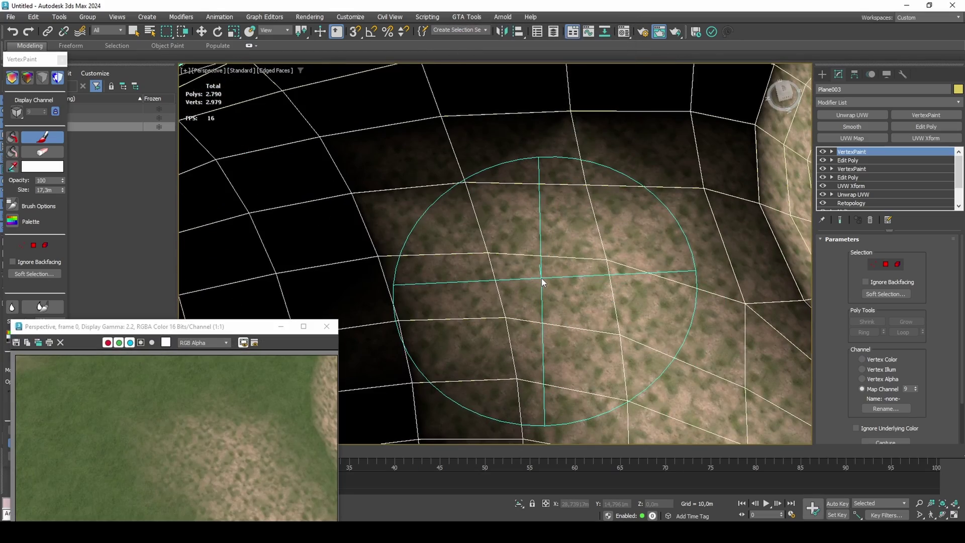
{"action": "key", "text": "shift+q"}
Extend the painted sand ground up-left with a series of brush dabs
{"action": "left_click", "coordinate": [542, 280]}
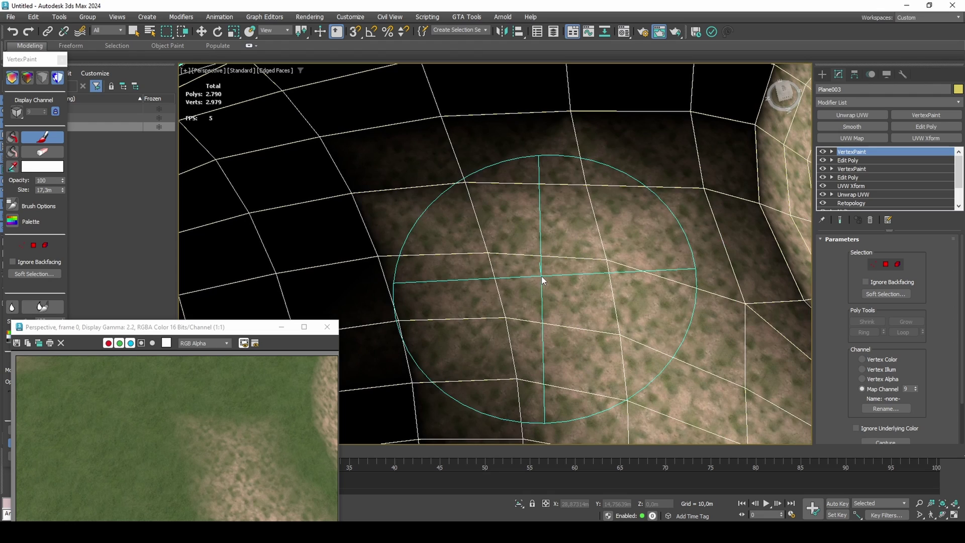
{"action": "key", "text": "shift+q"}
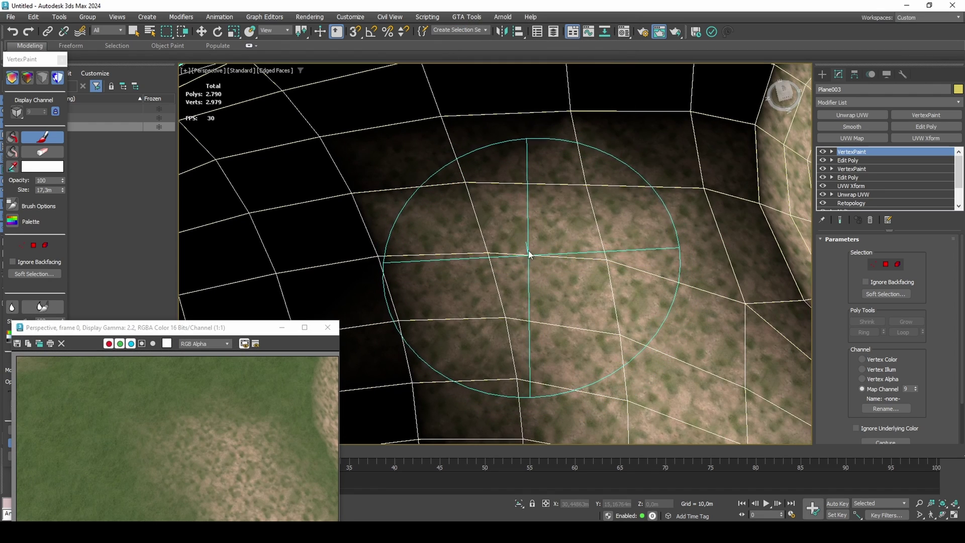
{"action": "left_click", "coordinate": [499, 215]}
{"action": "left_click", "coordinate": [489, 218]}
{"action": "left_click", "coordinate": [489, 218]}
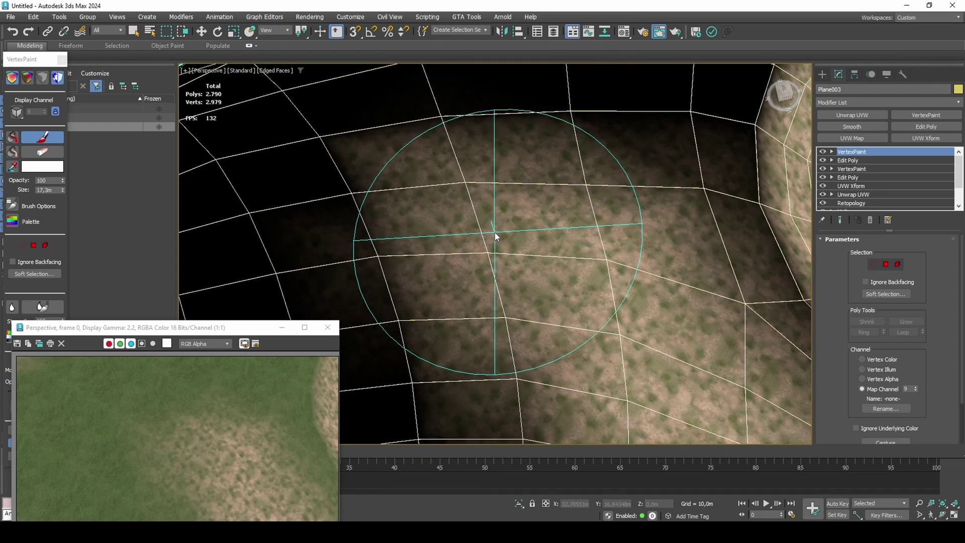
{"action": "key", "text": "shift+q"}
{"action": "left_click", "coordinate": [446, 184]}
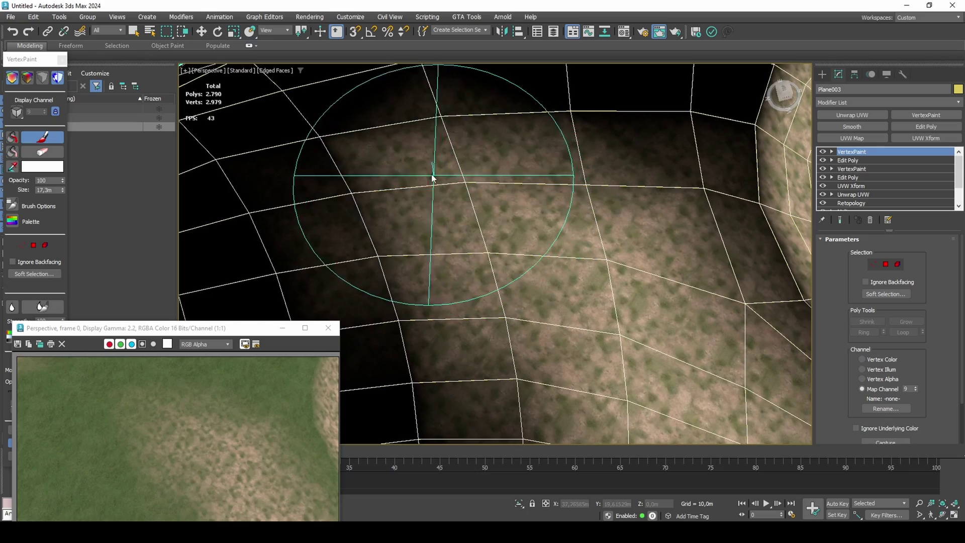
{"action": "left_click", "coordinate": [426, 172]}
{"action": "left_click", "coordinate": [380, 160]}
{"action": "key", "text": "shift+q"}
Check a lower-angle render of the terrain, then exit the vertex paint brush
{"action": "scroll", "coordinate": [417, 182], "scroll_direction": "down", "scroll_amount": 5}
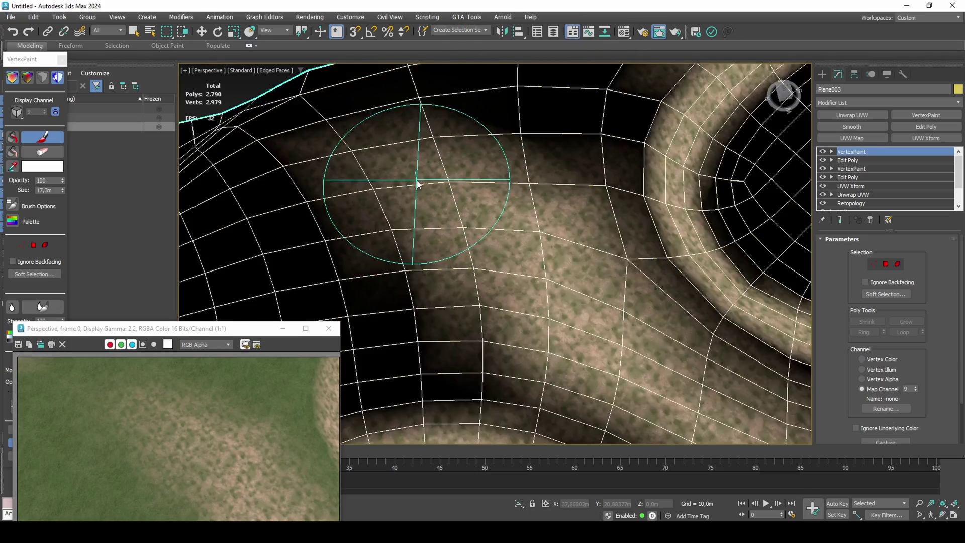
{"action": "middle_click_drag", "start_coordinate": [416, 182], "coordinate": [503, 192]}
{"action": "scroll", "coordinate": [555, 221], "scroll_direction": "up", "scroll_amount": 3}
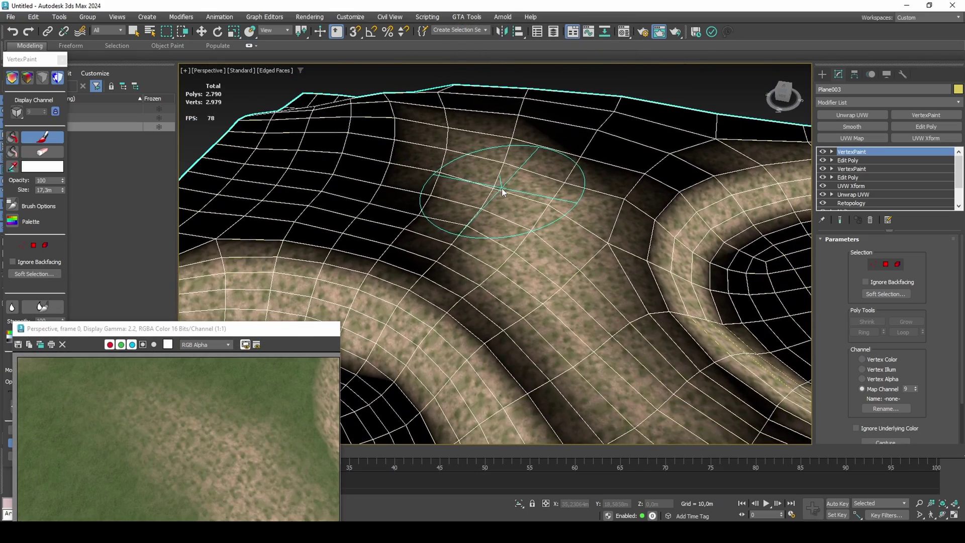
{"action": "key", "text": "shift+q"}
{"action": "right_click", "coordinate": [502, 192]}
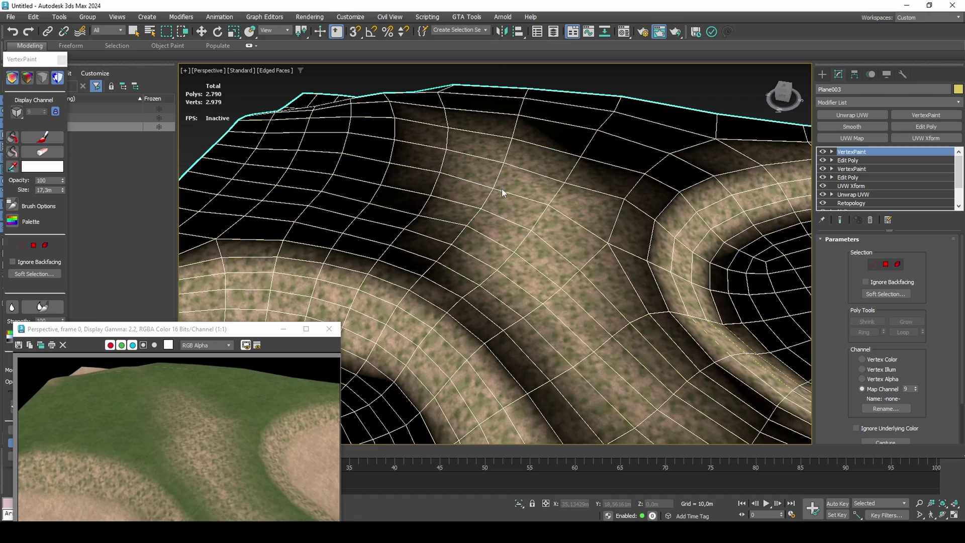
{"action": "scroll", "coordinate": [503, 192], "scroll_direction": "down", "scroll_amount": 8}
Hide the edged-faces wireframe with F4 and render the terrain
{"action": "scroll", "coordinate": [490, 245], "scroll_direction": "up", "scroll_amount": 3}
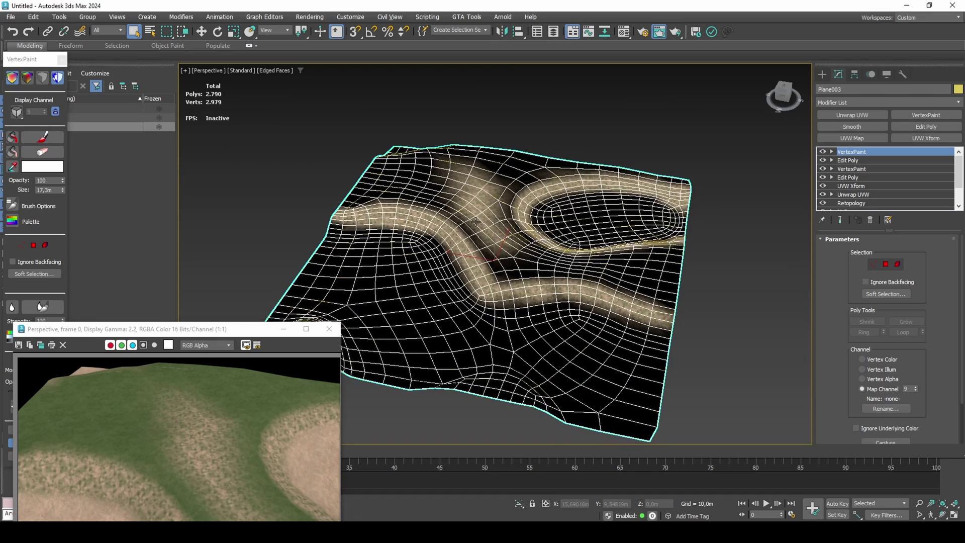
{"action": "scroll", "coordinate": [490, 245], "scroll_direction": "up", "scroll_amount": 5}
{"action": "key", "text": "F4"}
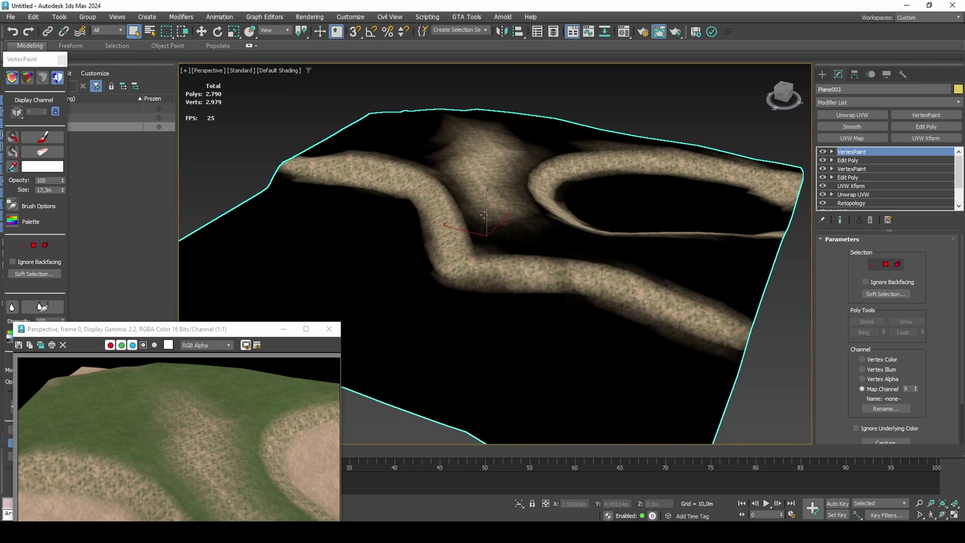
{"action": "key", "text": "shift+q"}
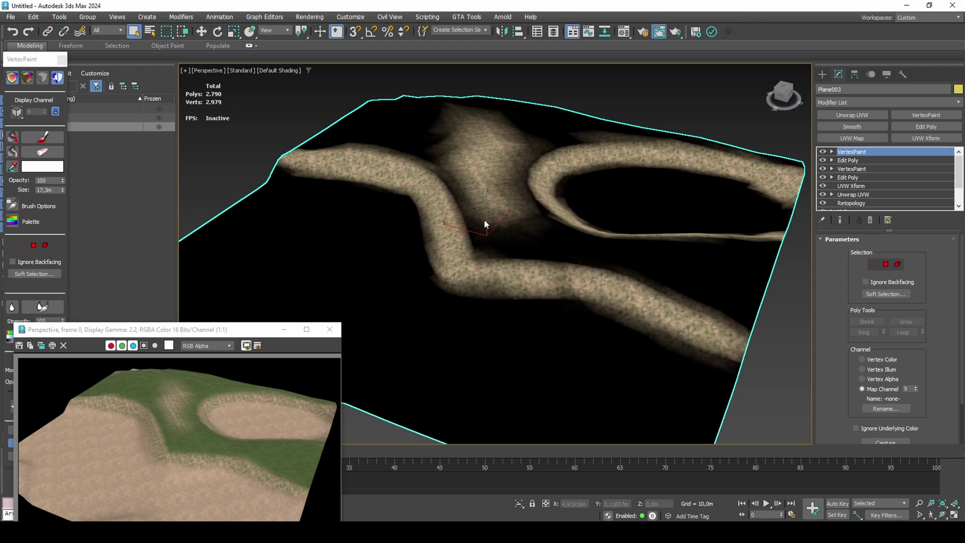
Add an Edit Poly modifier to Plane003 and attach Plane002 to it
{"action": "left_click", "coordinate": [679, 218]}
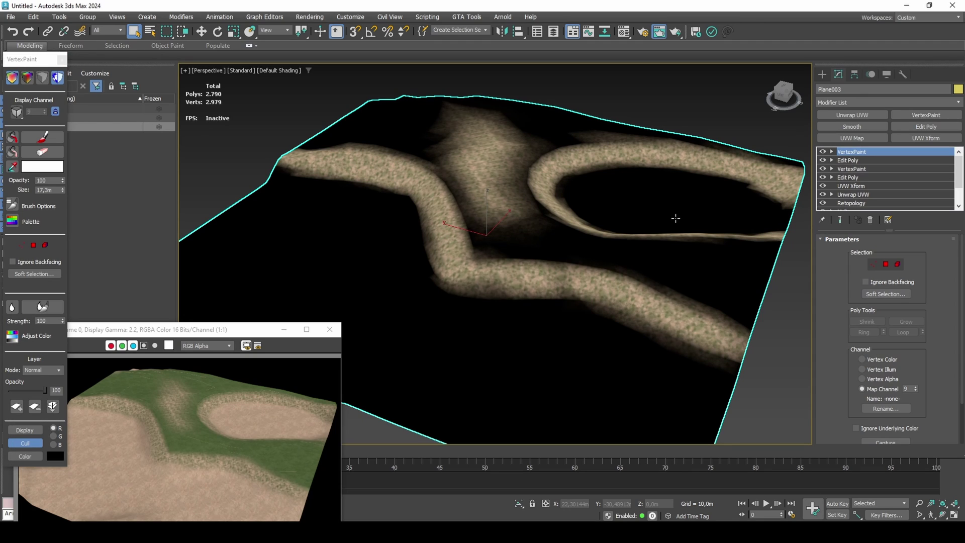
{"action": "left_click", "coordinate": [905, 130]}
{"action": "scroll", "coordinate": [832, 331], "scroll_direction": "down", "scroll_amount": 1}
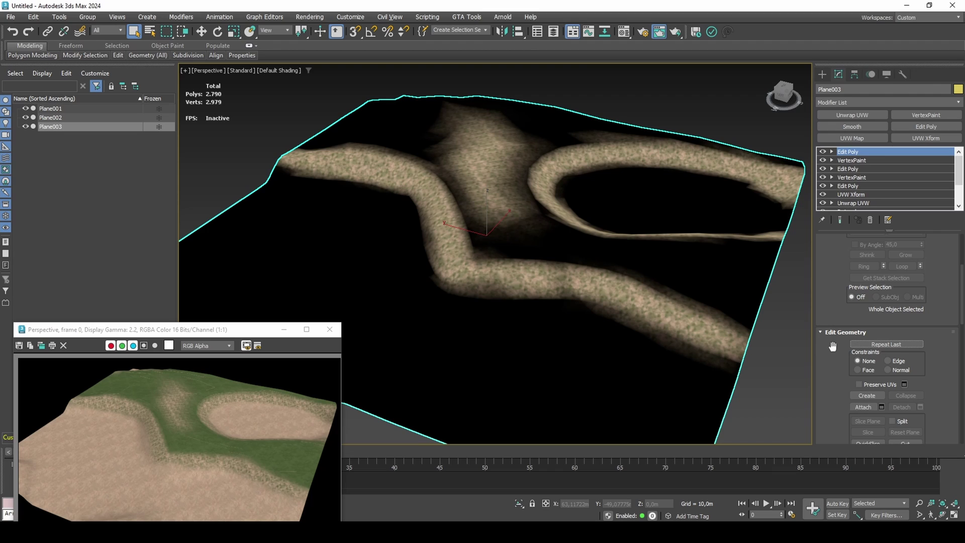
{"action": "left_click", "coordinate": [863, 407]}
{"action": "left_click", "coordinate": [81, 119]}
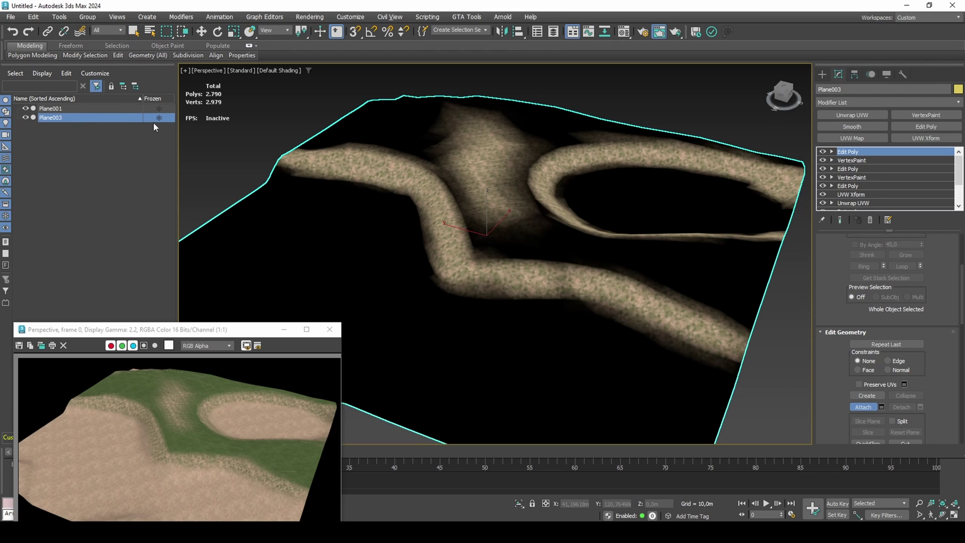
Add an Unwrap UVW modifier set to map channel 9 and open the UV editor
{"action": "key", "text": "w"}
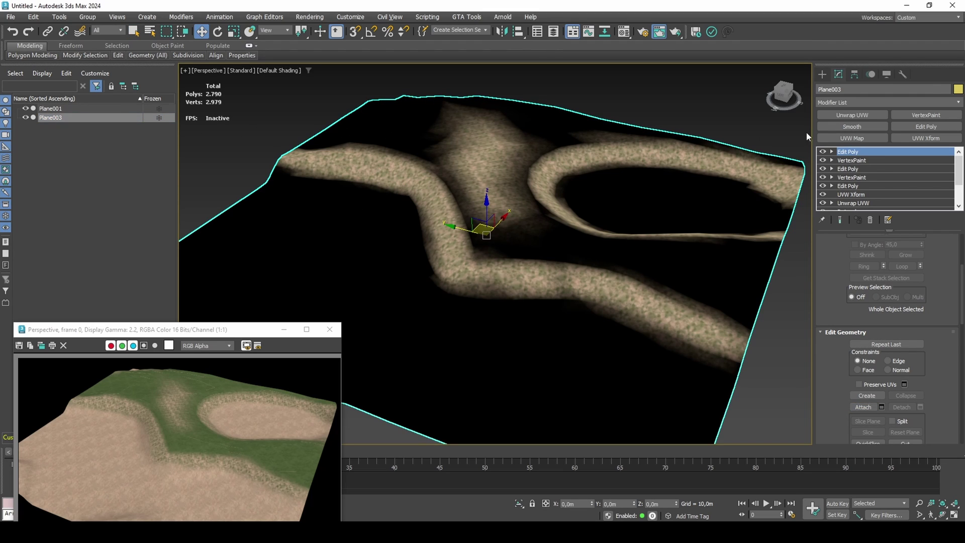
{"action": "left_click", "coordinate": [861, 115]}
{"action": "scroll", "coordinate": [860, 319], "scroll_direction": "down", "scroll_amount": 1}
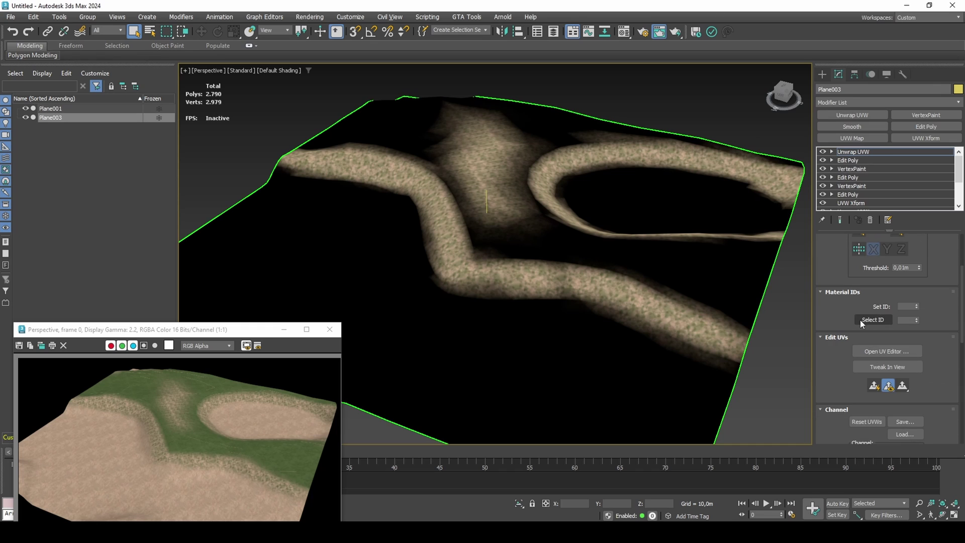
{"action": "left_click", "coordinate": [871, 351]}
{"action": "scroll", "coordinate": [844, 324], "scroll_direction": "down", "scroll_amount": 2}
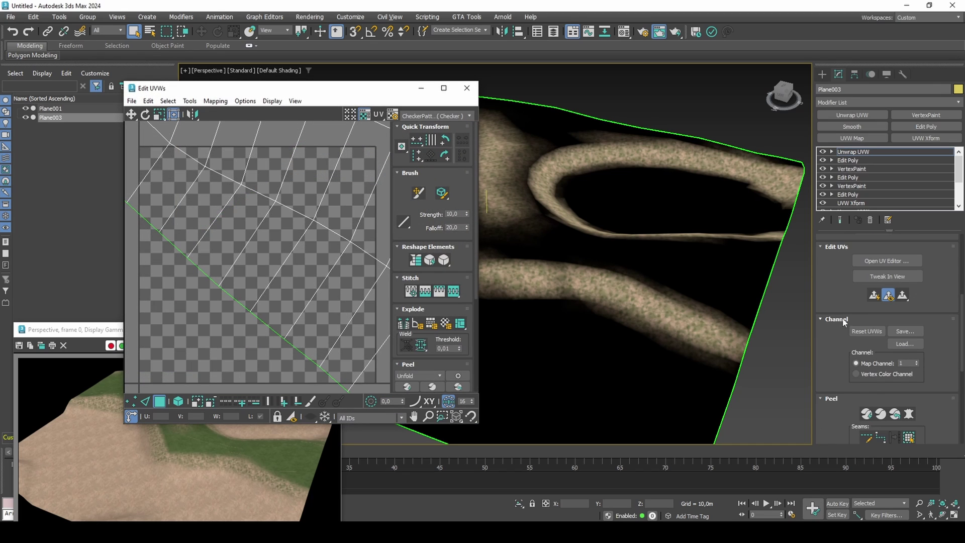
{"action": "left_click", "coordinate": [899, 362]}
{"action": "key", "text": "Return"}
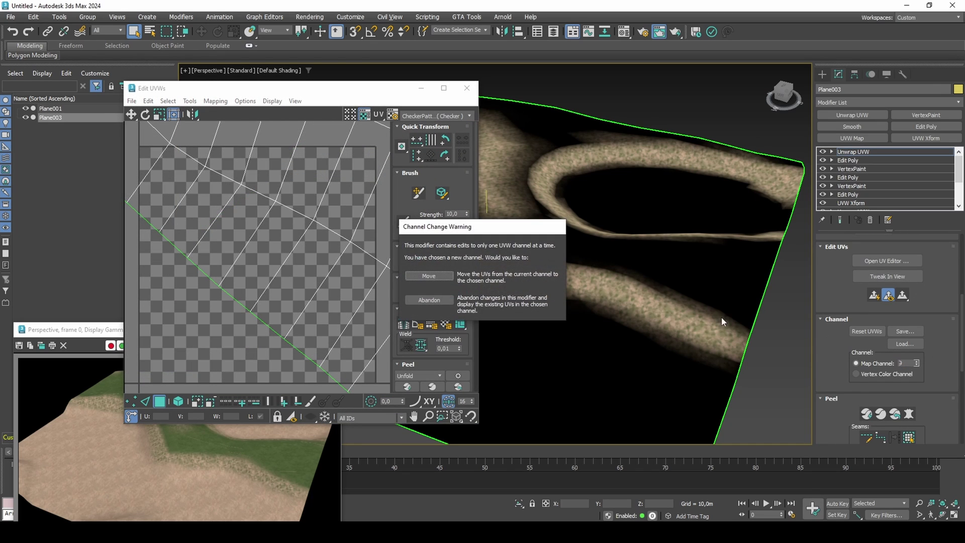
{"action": "left_click", "coordinate": [446, 302]}
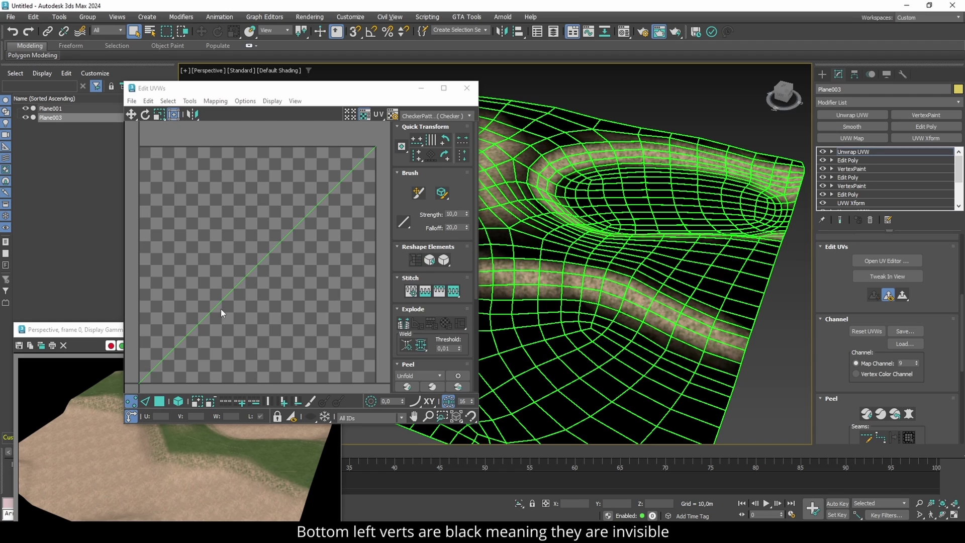
Marquee-select the lower-left UV cluster, invert it, and convert to a polygon selection
{"action": "scroll", "coordinate": [203, 332], "scroll_direction": "up", "scroll_amount": 8}
{"action": "scroll", "coordinate": [196, 331], "scroll_direction": "up", "scroll_amount": 4}
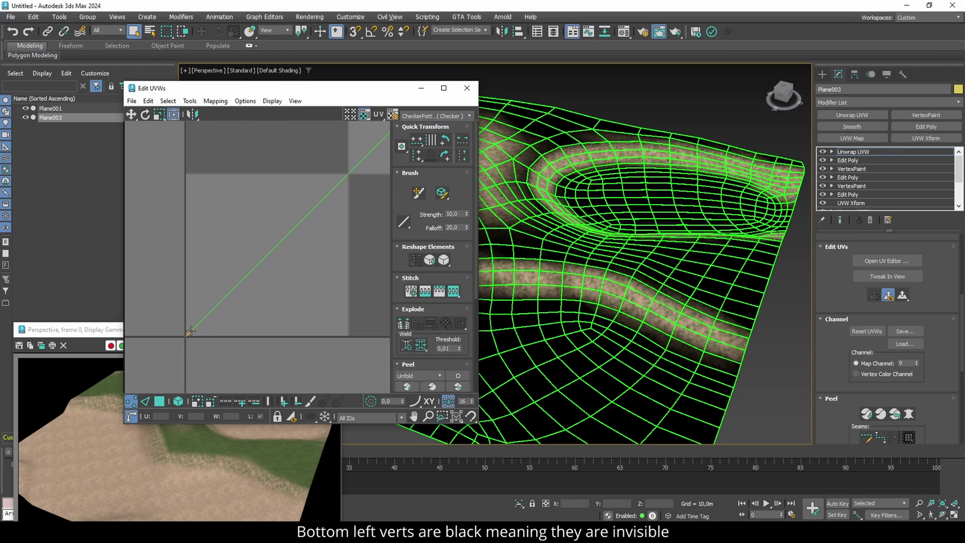
{"action": "scroll", "coordinate": [181, 339], "scroll_direction": "up", "scroll_amount": 10}
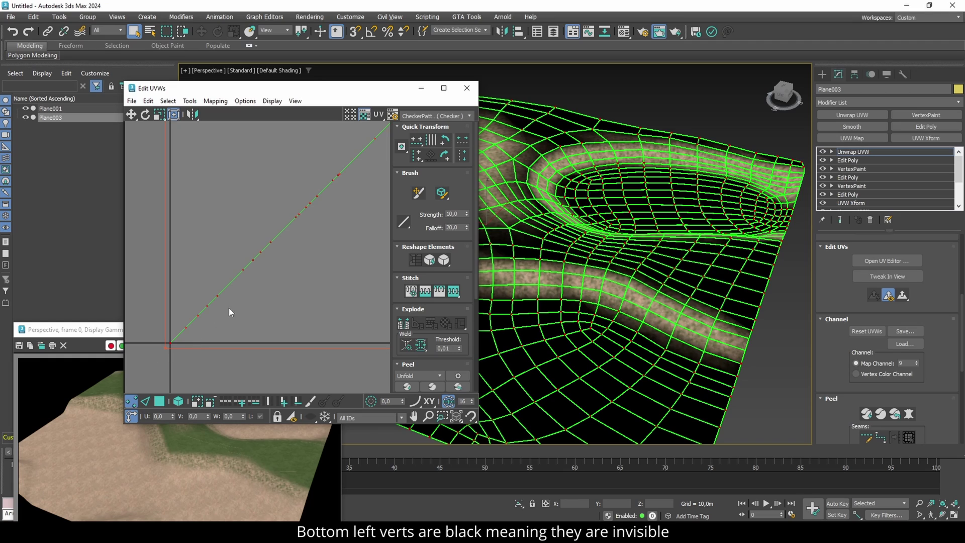
{"action": "left_click_drag", "start_coordinate": [250, 295], "coordinate": [246, 300]}
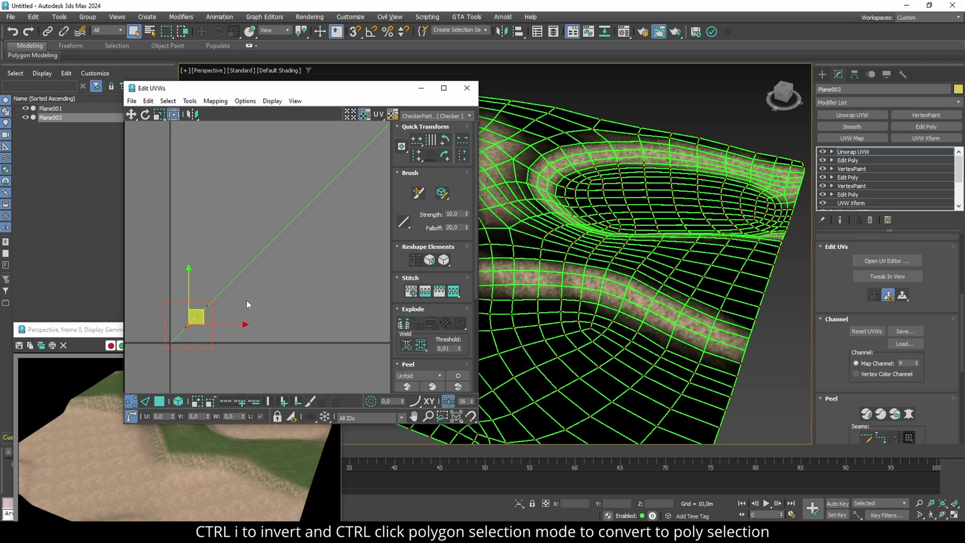
{"action": "key", "text": "ctrl+i"}
{"action": "left_click", "coordinate": [158, 401], "text": "ctrl"}
Close the UV editor, stack a new Edit Poly, and invert to the outer polygons
{"action": "left_click", "coordinate": [915, 127]}
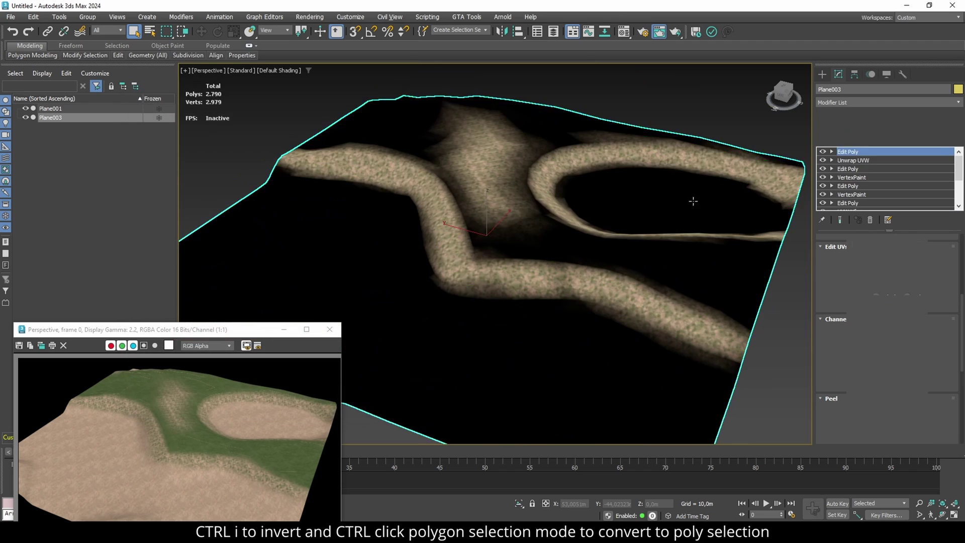
{"action": "key", "text": "4"}
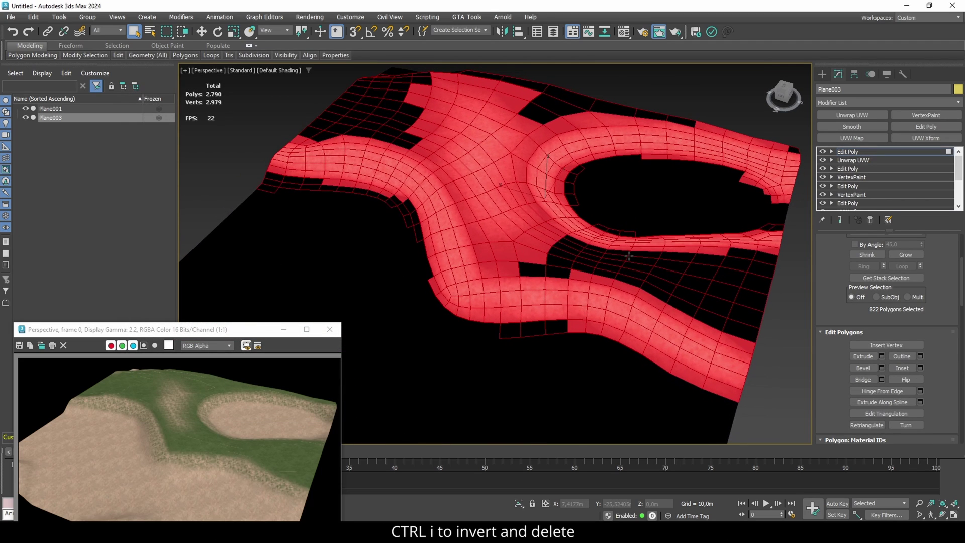
{"action": "key", "text": "ctrl+i"}
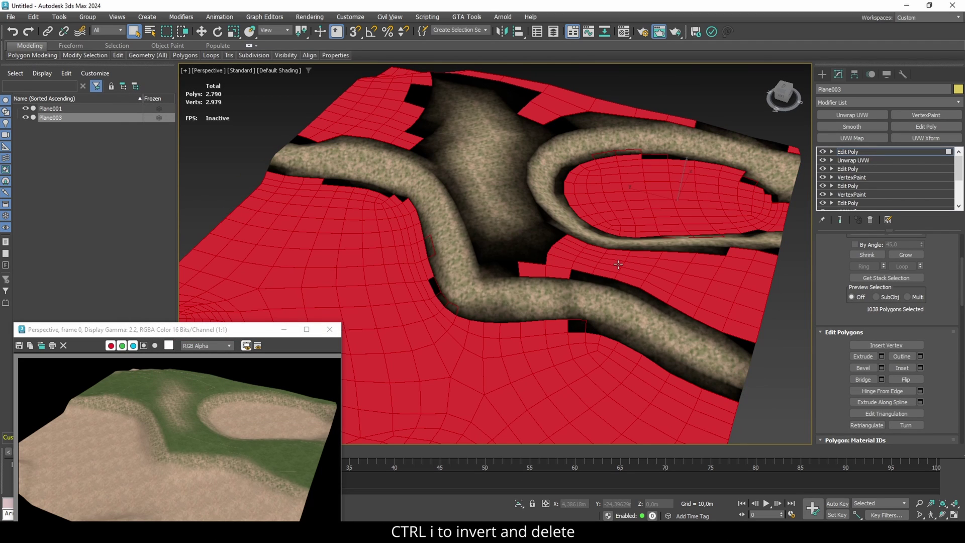
{"action": "middle_click_drag", "start_coordinate": [618, 264], "coordinate": [603, 256], "text": "alt"}
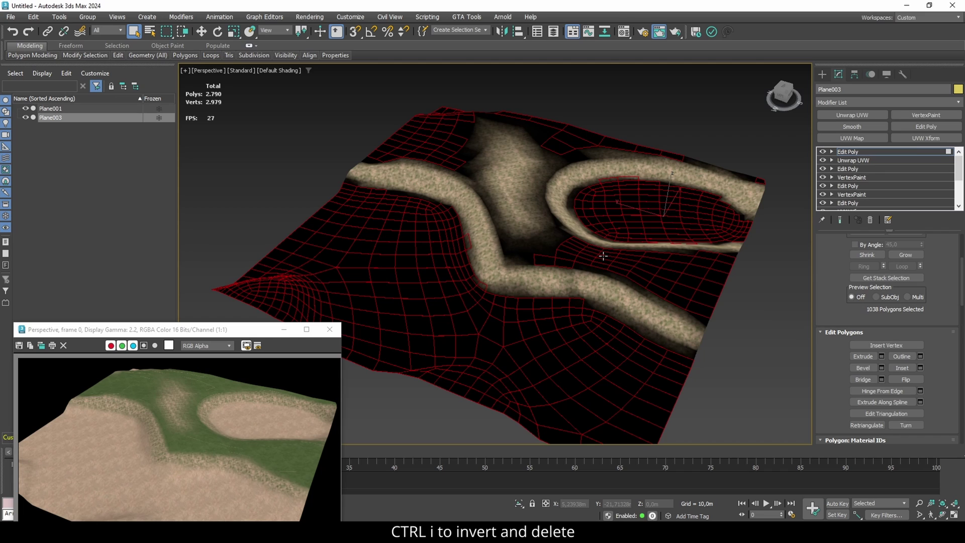
Test-delete the outer polygons with renders, undo each time, then open Render Setup
{"action": "key", "text": "Delete"}
{"action": "scroll", "coordinate": [603, 256], "scroll_direction": "up", "scroll_amount": 3}
{"action": "key", "text": "shift+q"}
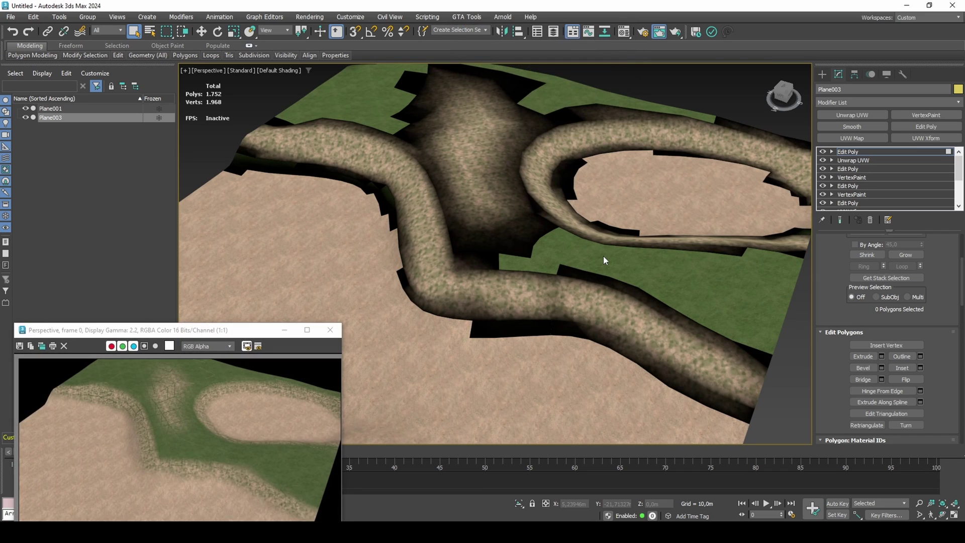
{"action": "key", "text": "ctrl+z"}
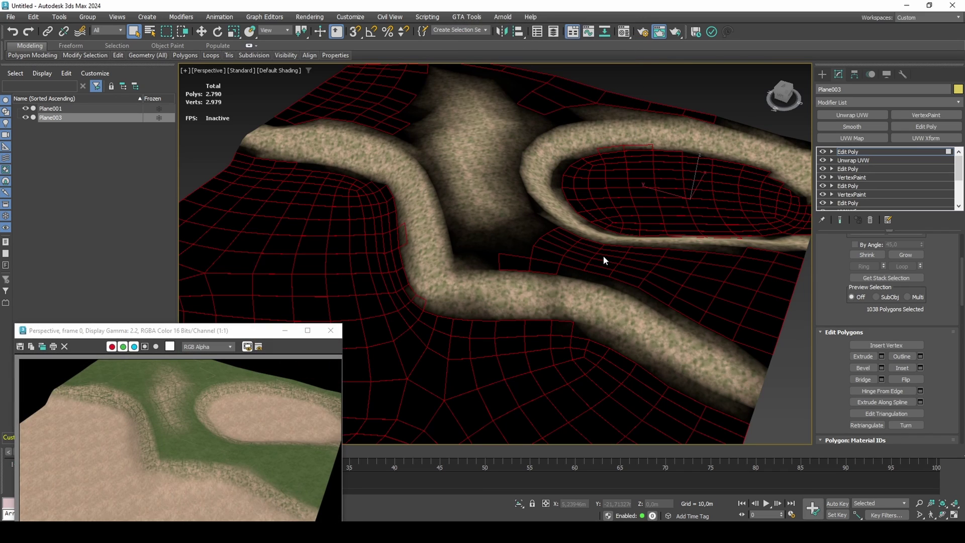
{"action": "key", "text": "Delete"}
{"action": "key", "text": "shift+q"}
{"action": "key", "text": "ctrl+z"}
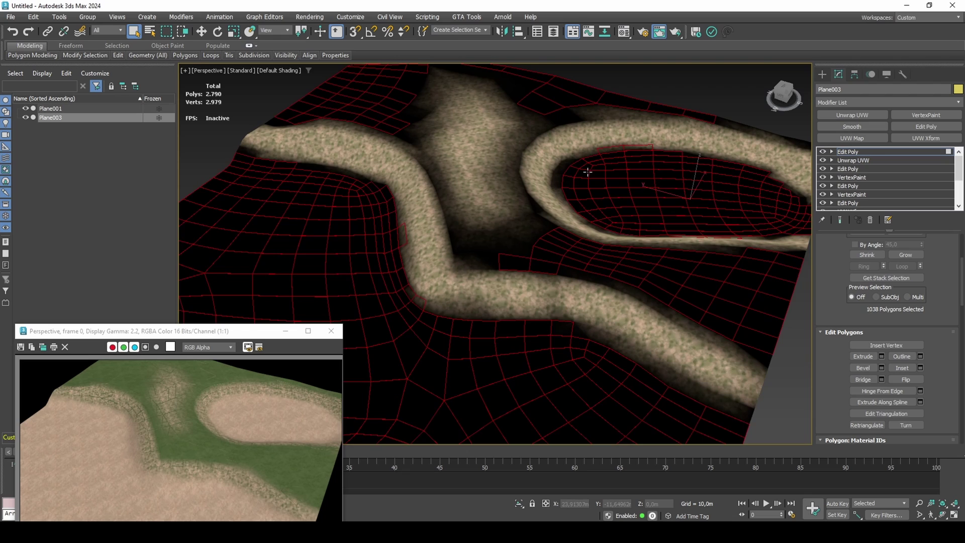
{"action": "left_click", "coordinate": [643, 35]}
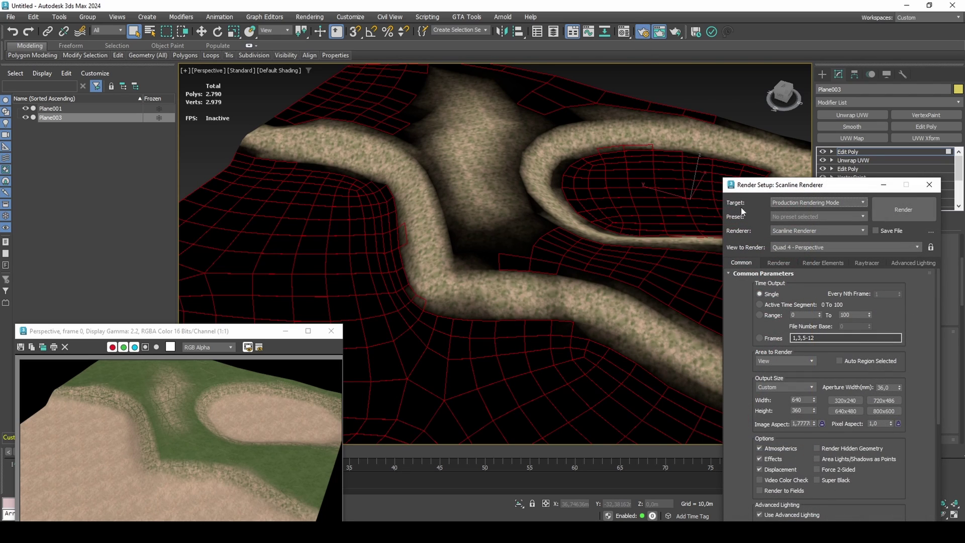
Review the Scanline renderer options, render, and delete the 1038 outer polygons, leaving 1,752
{"action": "left_click", "coordinate": [785, 263]}
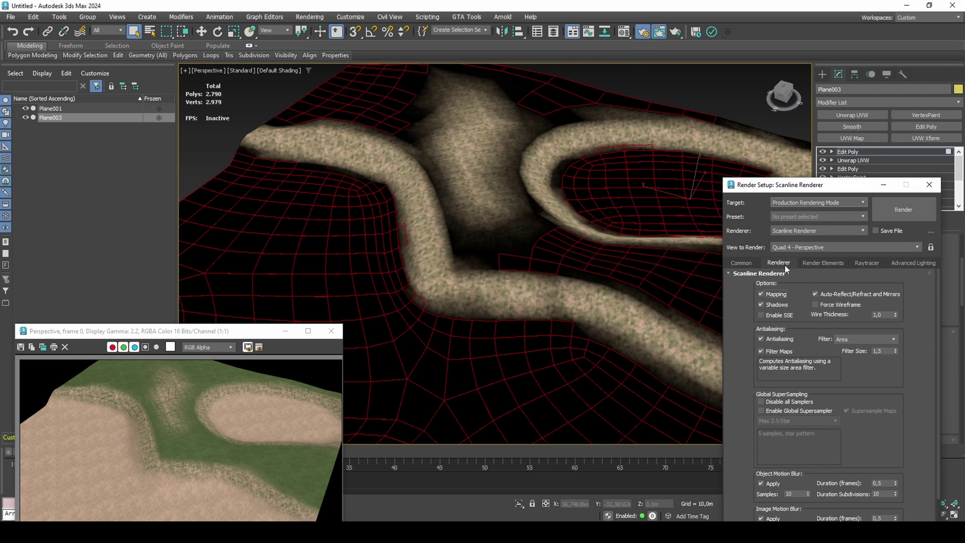
{"action": "left_click", "coordinate": [925, 190]}
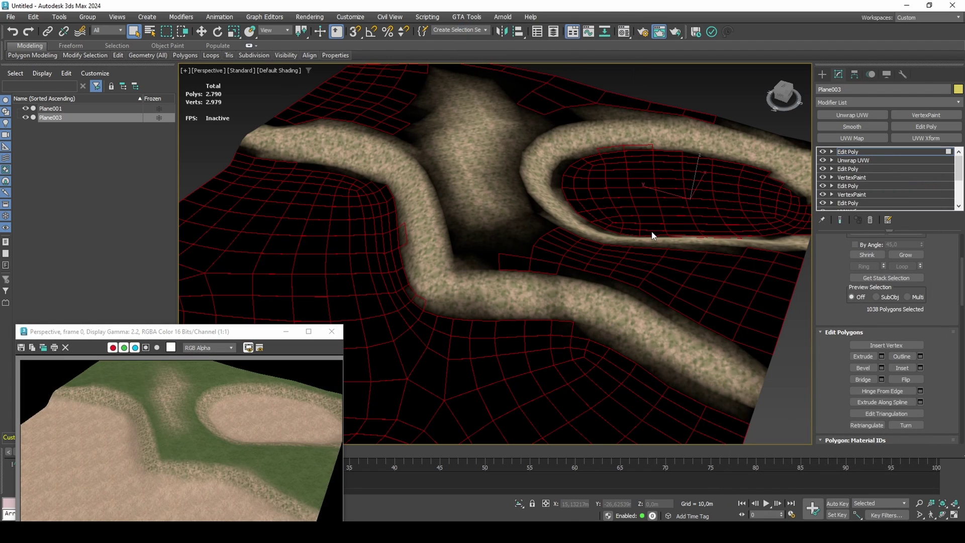
{"action": "key", "text": "shift+q"}
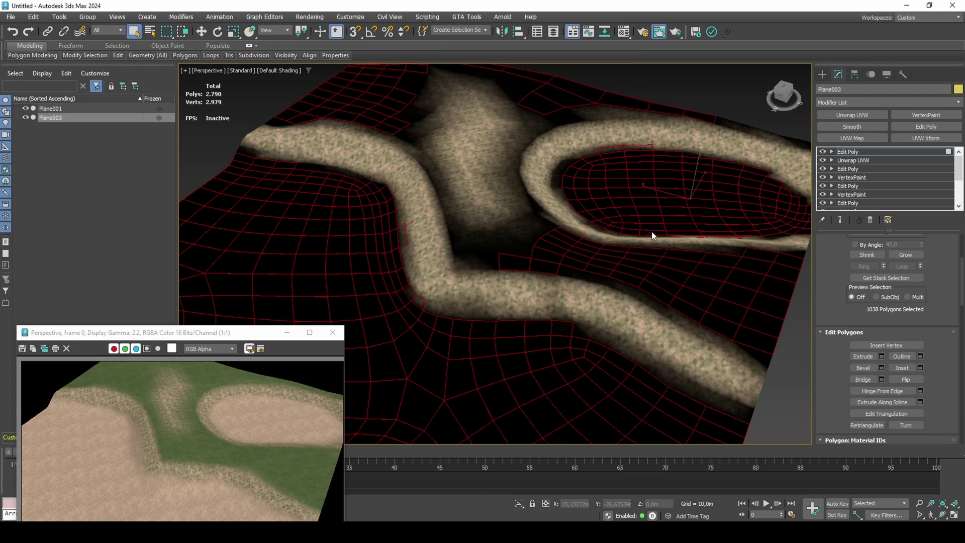
{"action": "key", "text": "Delete"}
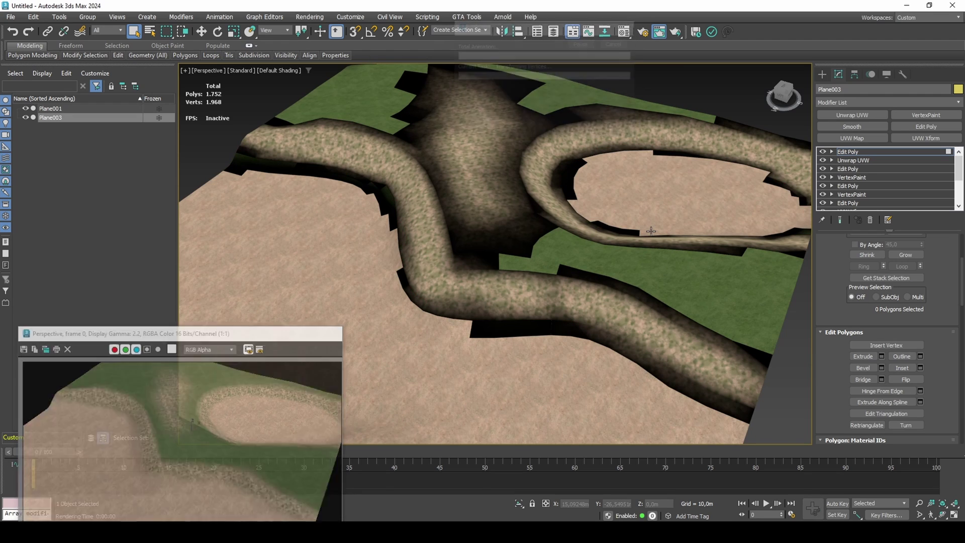
Frame the whole terrain and open the Map Channel Info window from Utilities
{"action": "key", "text": "z"}
{"action": "scroll", "coordinate": [579, 207], "scroll_direction": "up", "scroll_amount": 3}
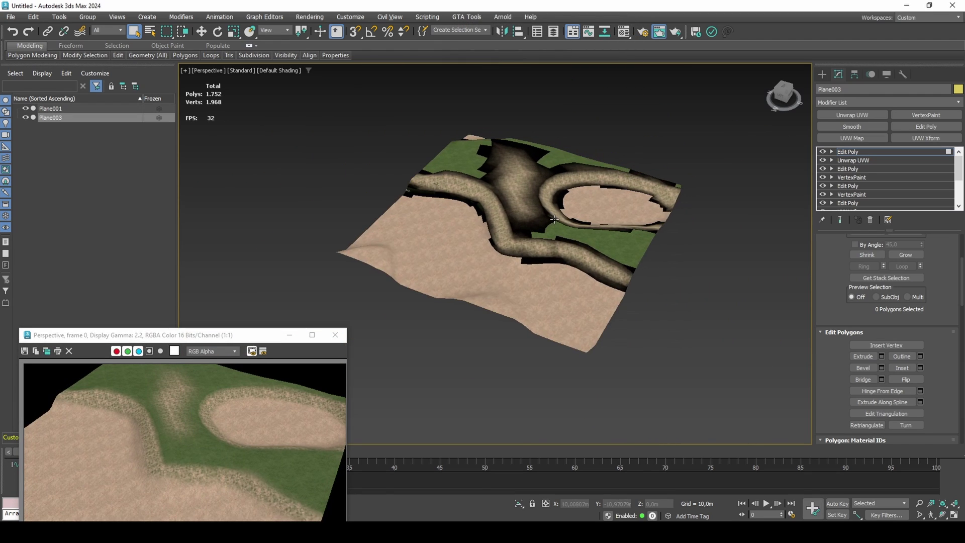
{"action": "key", "text": "4"}
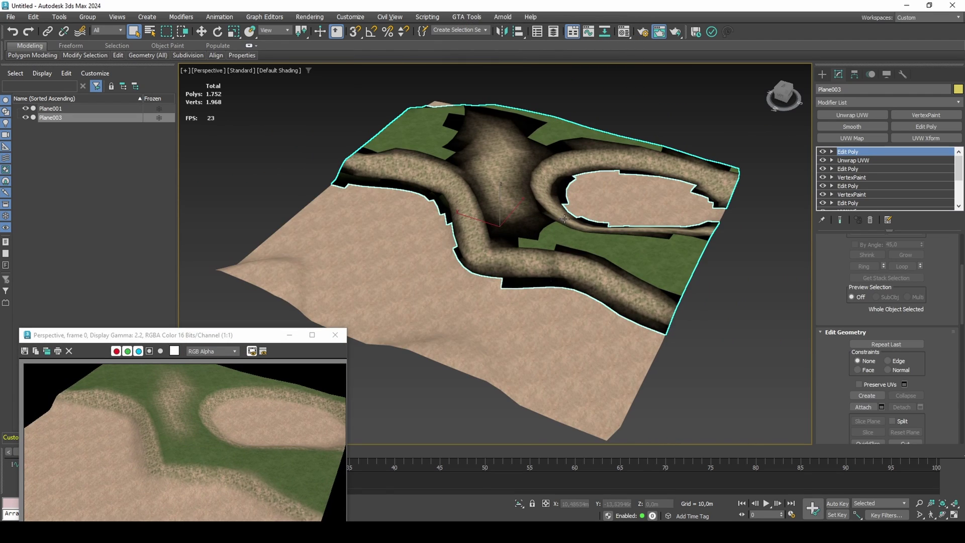
{"action": "left_click", "coordinate": [903, 74]}
{"action": "left_click", "coordinate": [864, 116]}
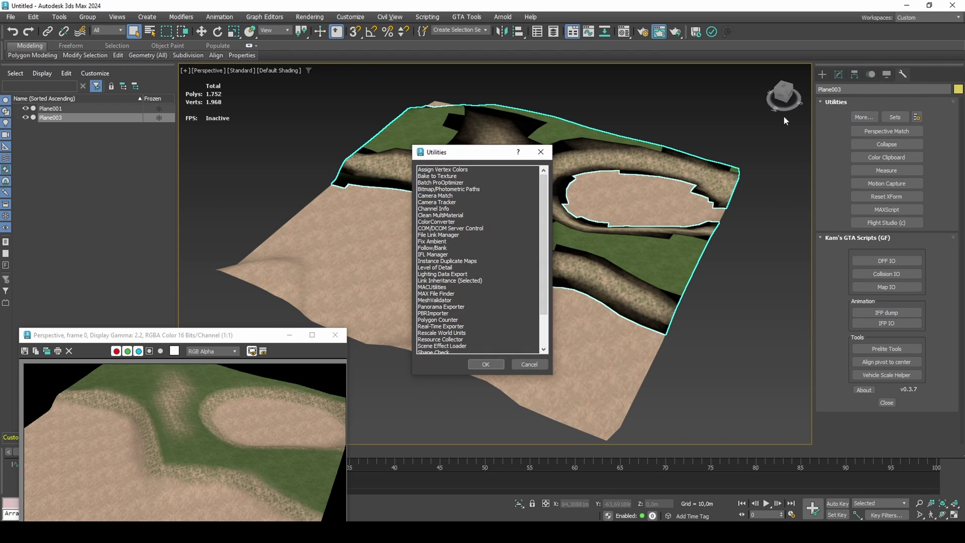
{"action": "double_click", "coordinate": [442, 208]}
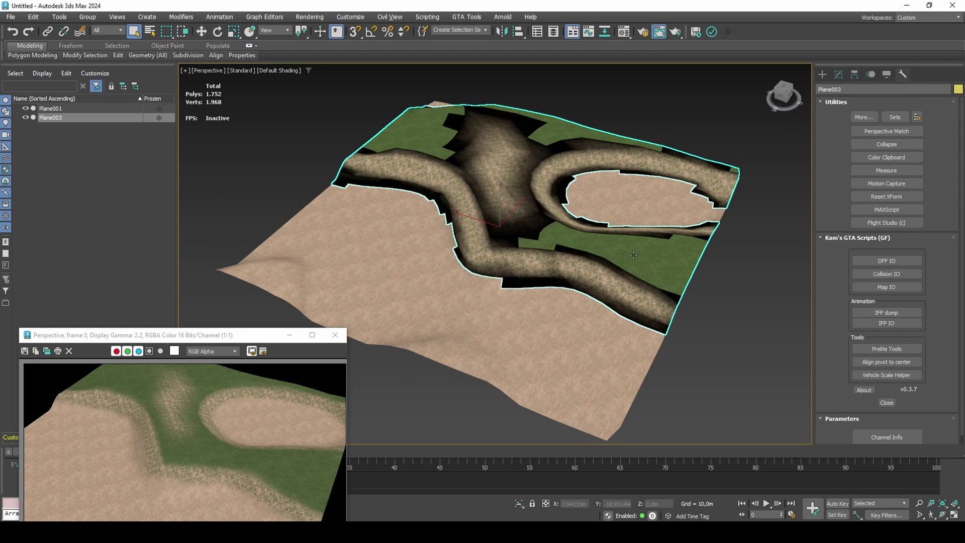
{"action": "left_click", "coordinate": [874, 435]}
{"action": "left_click", "coordinate": [841, 74]}
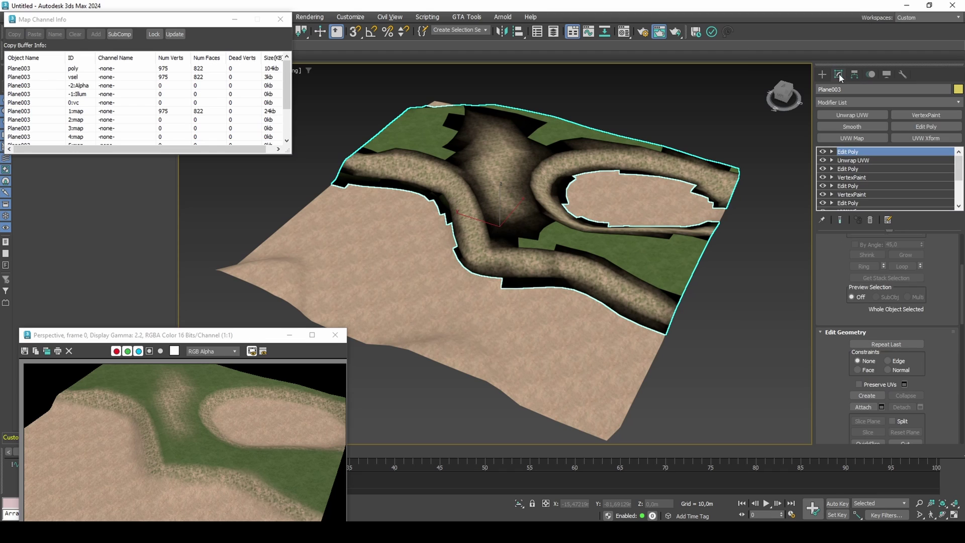
Copy map channel 9 and paste it into the -2:Alpha channel, confirming the name
{"action": "scroll", "coordinate": [145, 91], "scroll_direction": "down", "scroll_amount": 5}
{"action": "left_click", "coordinate": [82, 135]}
{"action": "right_click", "coordinate": [81, 135]}
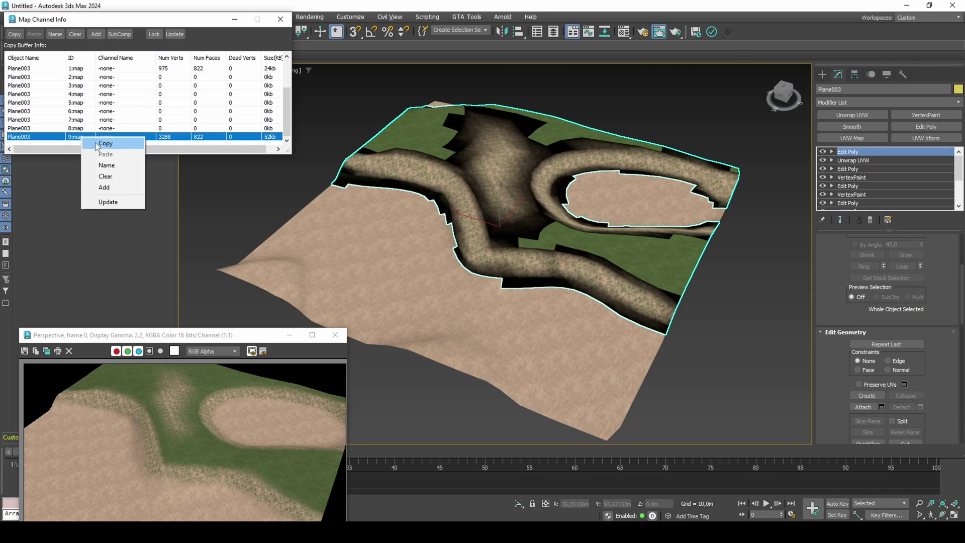
{"action": "left_click", "coordinate": [90, 141]}
{"action": "left_click", "coordinate": [87, 86]}
{"action": "right_click", "coordinate": [86, 86]}
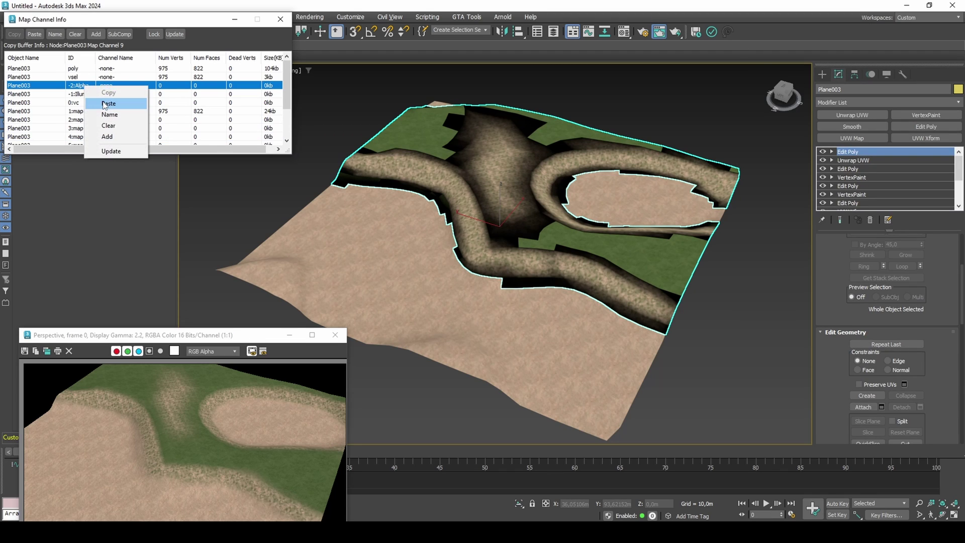
{"action": "left_click", "coordinate": [105, 102]}
{"action": "left_click", "coordinate": [123, 54]}
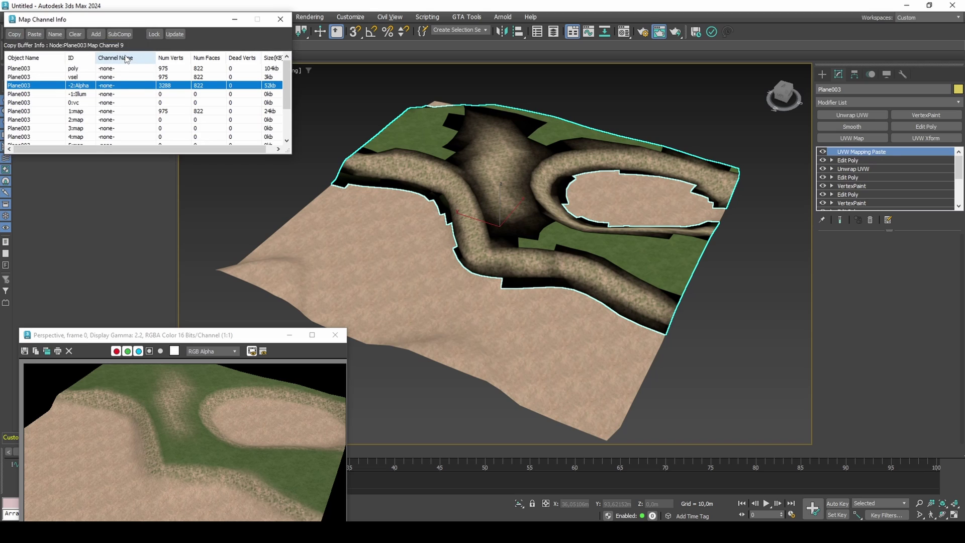
Add a VertexPaint to Plane001 and Plane003 and fill them with grey 174 (AEAEAE)
{"action": "left_click", "coordinate": [284, 21]}
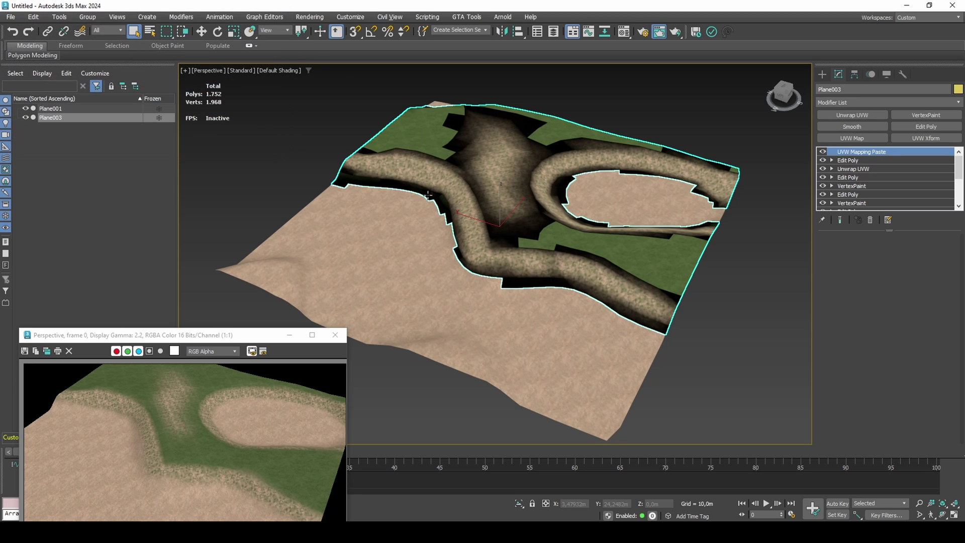
{"action": "left_click", "coordinate": [404, 221], "text": "ctrl"}
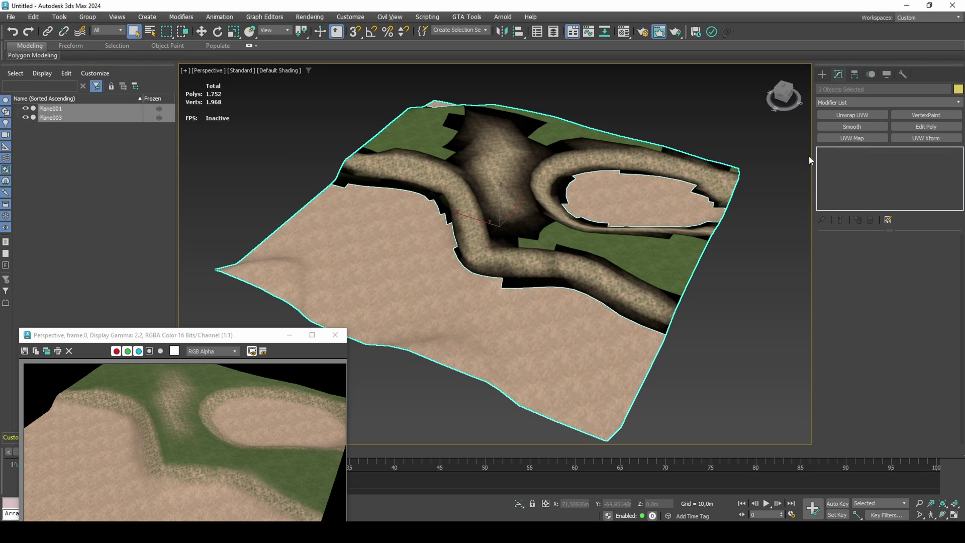
{"action": "left_click", "coordinate": [908, 115]}
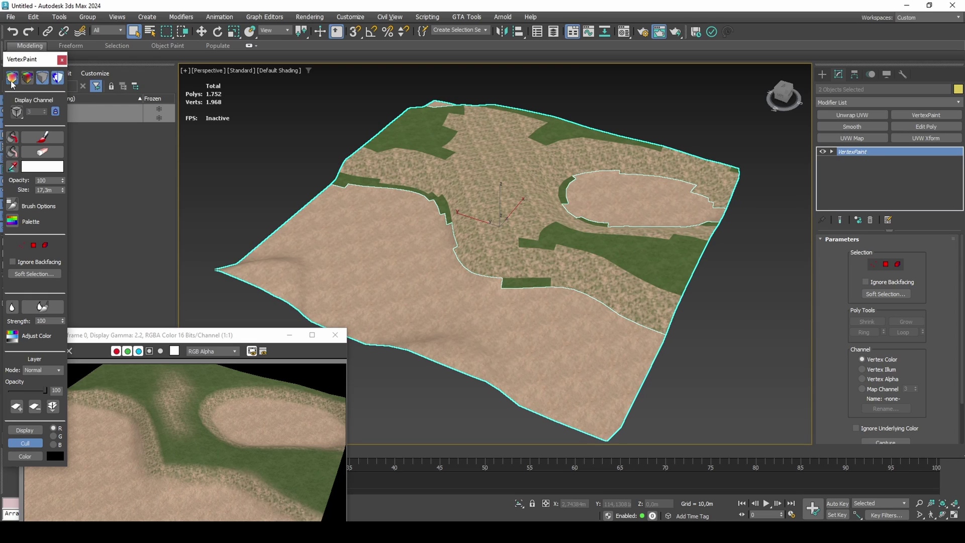
{"action": "left_click", "coordinate": [42, 166]}
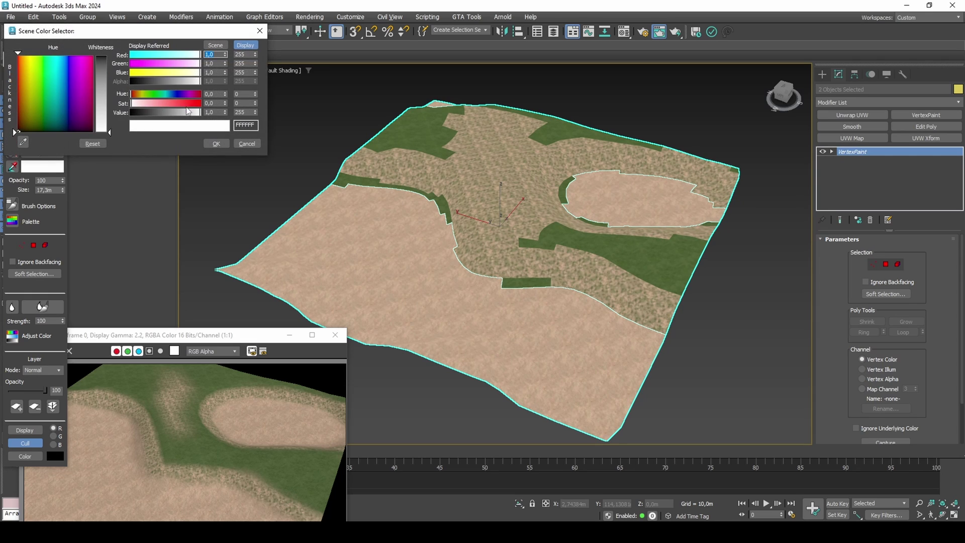
{"action": "left_click_drag", "start_coordinate": [187, 111], "coordinate": [179, 115]}
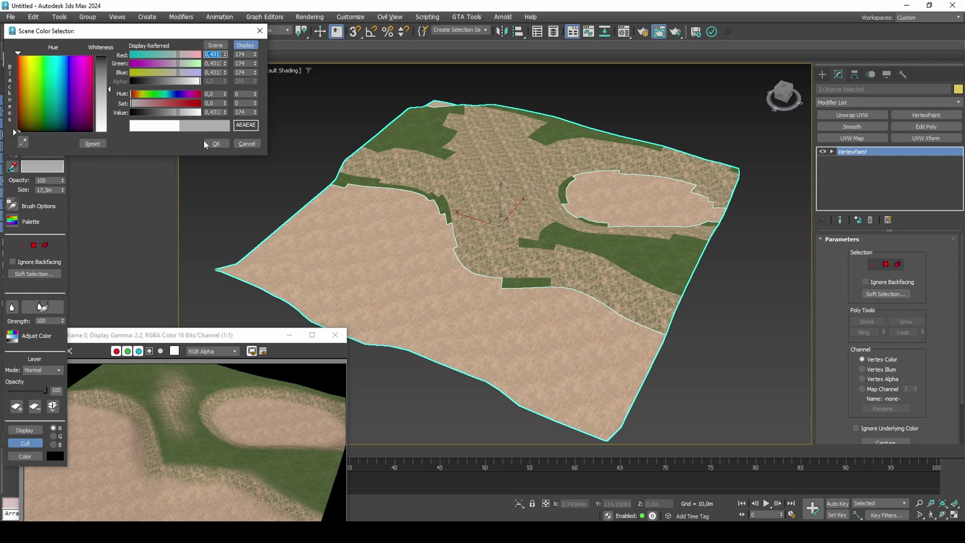
{"action": "left_click", "coordinate": [207, 144]}
{"action": "left_click", "coordinate": [14, 139]}
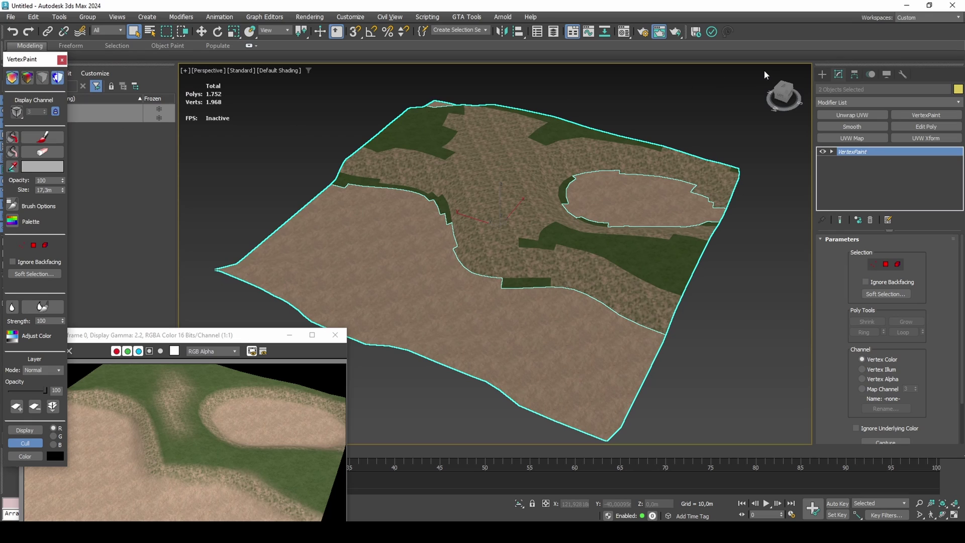
Add a second VertexPaint on the Vertex Illum channel and fill it with the grey
{"action": "left_click", "coordinate": [925, 115]}
{"action": "left_click", "coordinate": [862, 369]}
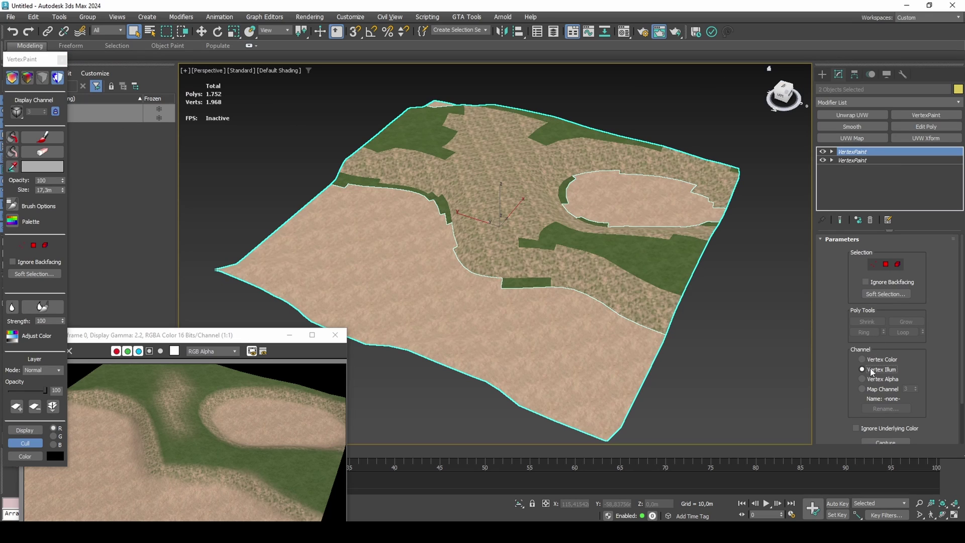
{"action": "left_click", "coordinate": [14, 140]}
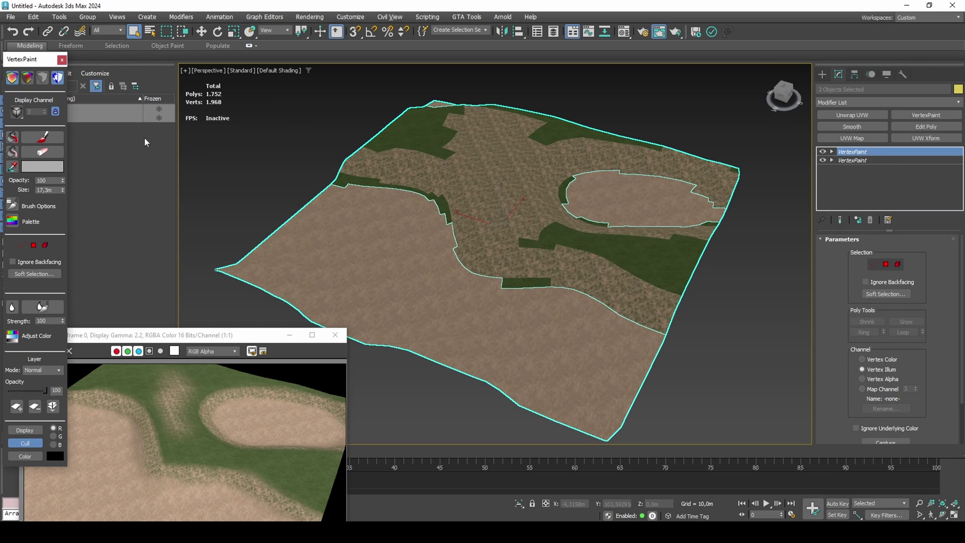
Rename the Plane003 terrain object to alpha
{"action": "left_click", "coordinate": [302, 211]}
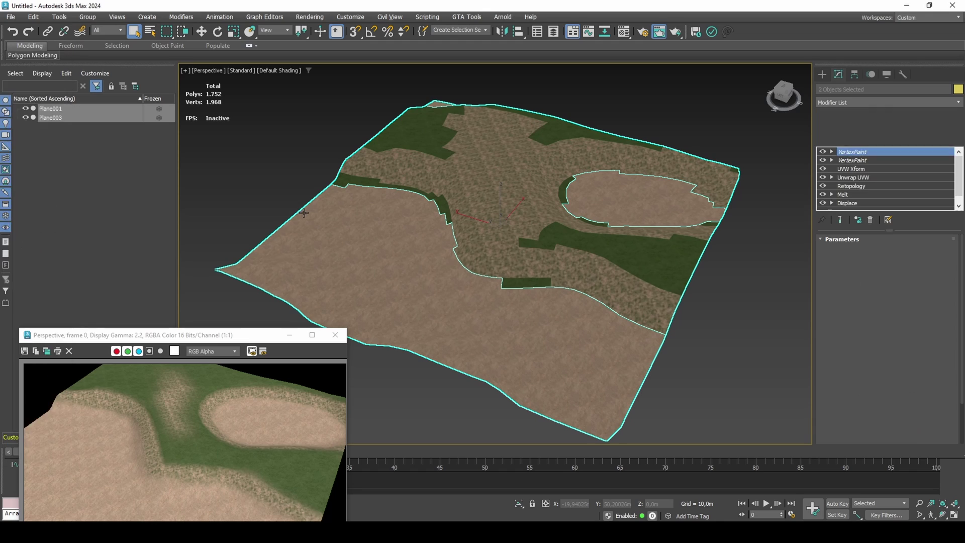
{"action": "left_click", "coordinate": [62, 59]}
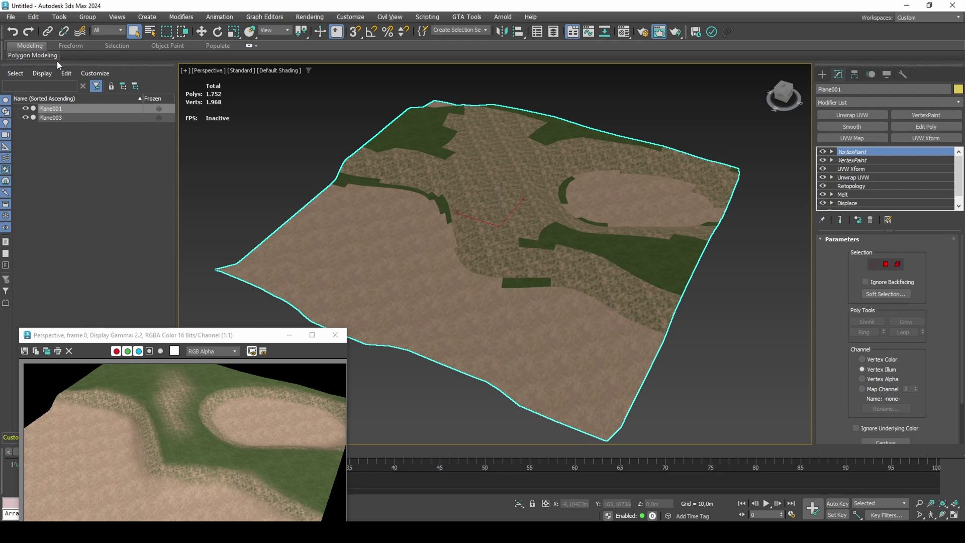
{"action": "left_click", "coordinate": [77, 116]}
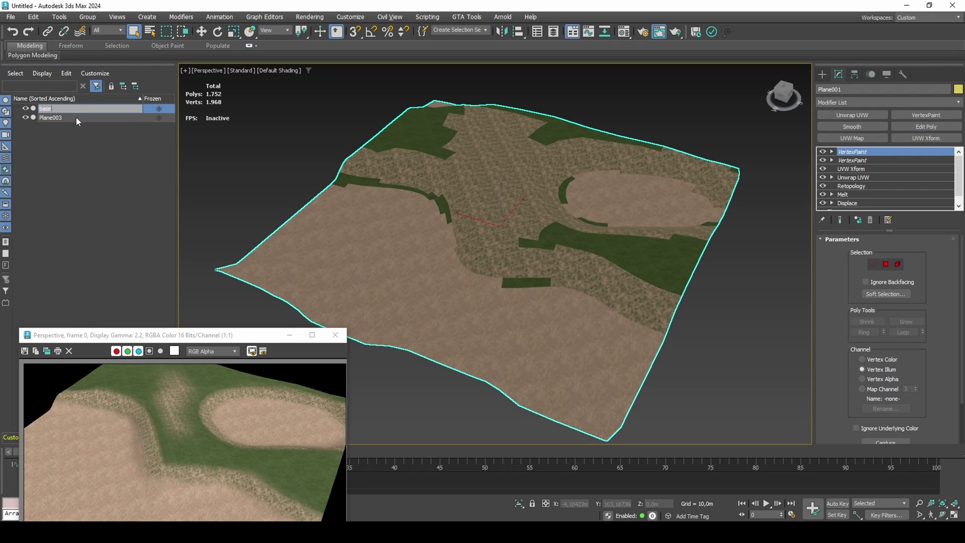
{"action": "left_click", "coordinate": [77, 117]}
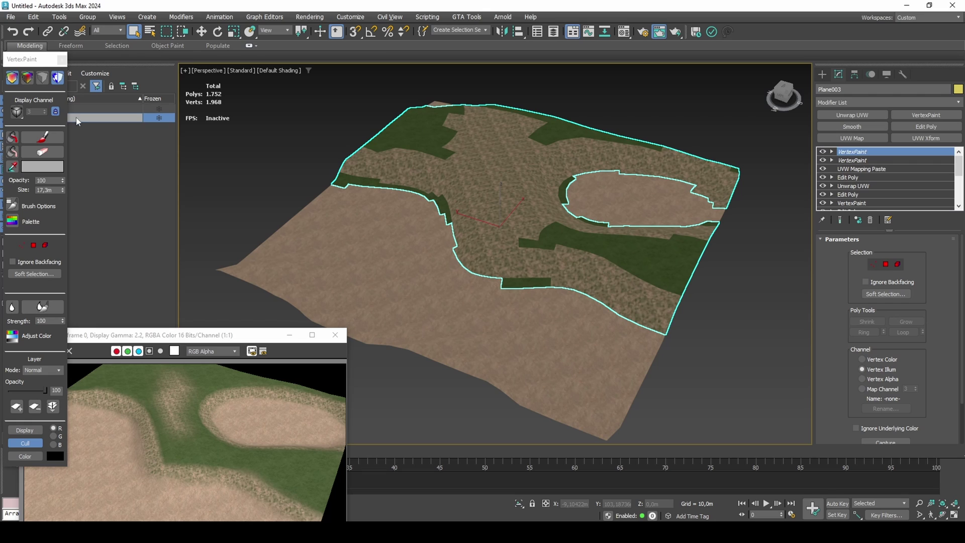
{"action": "left_click", "coordinate": [77, 121]}
{"action": "left_click", "coordinate": [60, 60]}
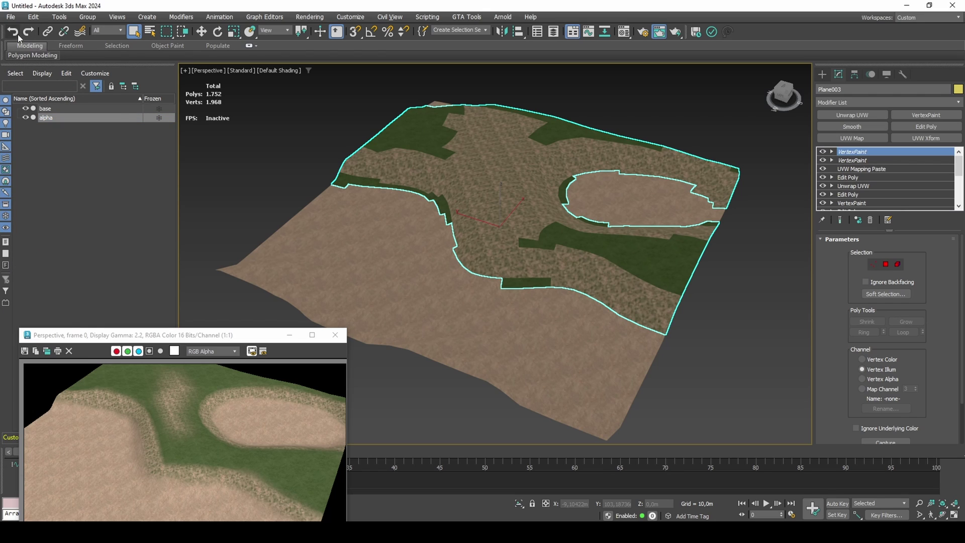
Export the selected alpha object as a RenderWare DFF model, alpha.dff
{"action": "left_click", "coordinate": [11, 17]}
{"action": "mouse_move", "coordinate": [59, 171]}
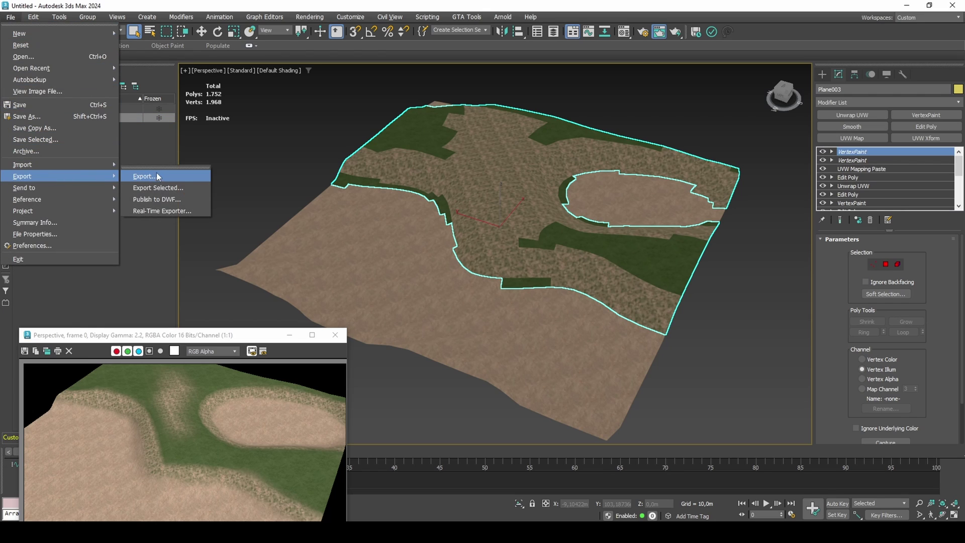
{"action": "left_click", "coordinate": [165, 168]}
{"action": "left_click", "coordinate": [161, 183]}
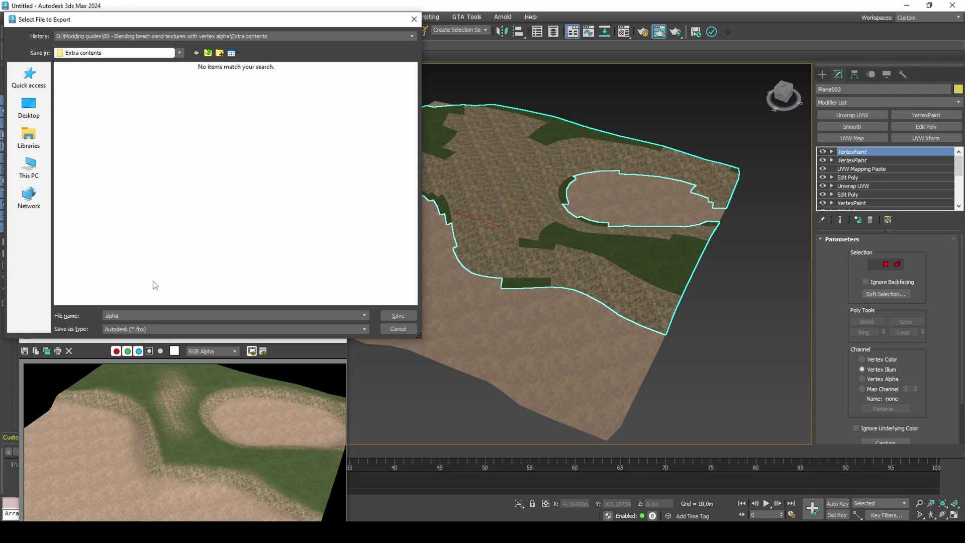
{"action": "left_click", "coordinate": [145, 328]}
{"action": "left_click", "coordinate": [155, 396]}
{"action": "left_click", "coordinate": [387, 317]}
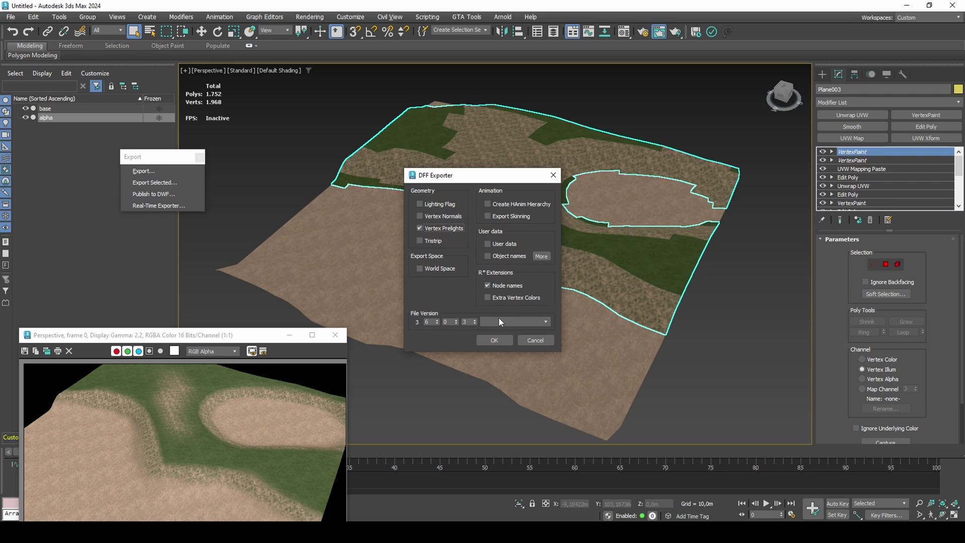
{"action": "left_click", "coordinate": [490, 340]}
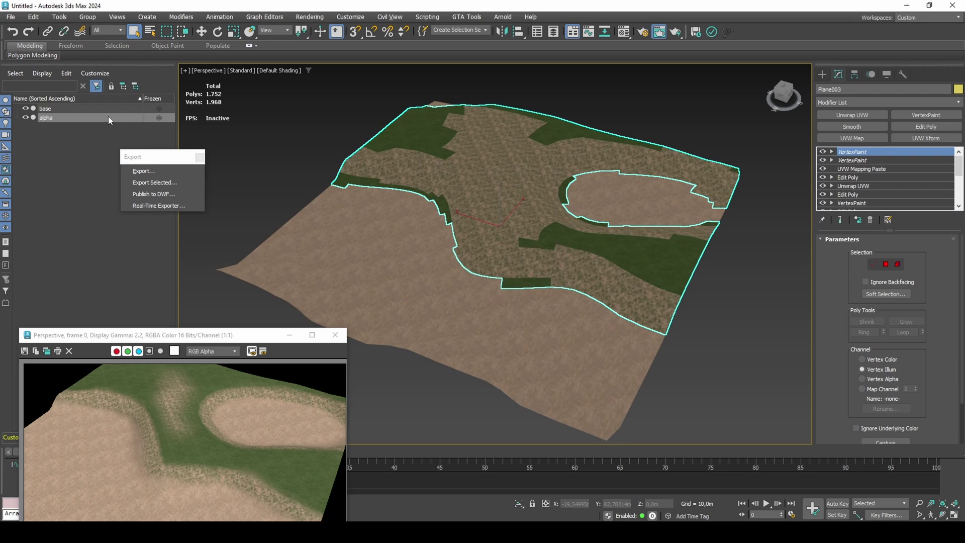
Export the base object as base.dff with Extra Vertex Colors enabled
{"action": "left_click", "coordinate": [45, 108]}
{"action": "left_click", "coordinate": [156, 182]}
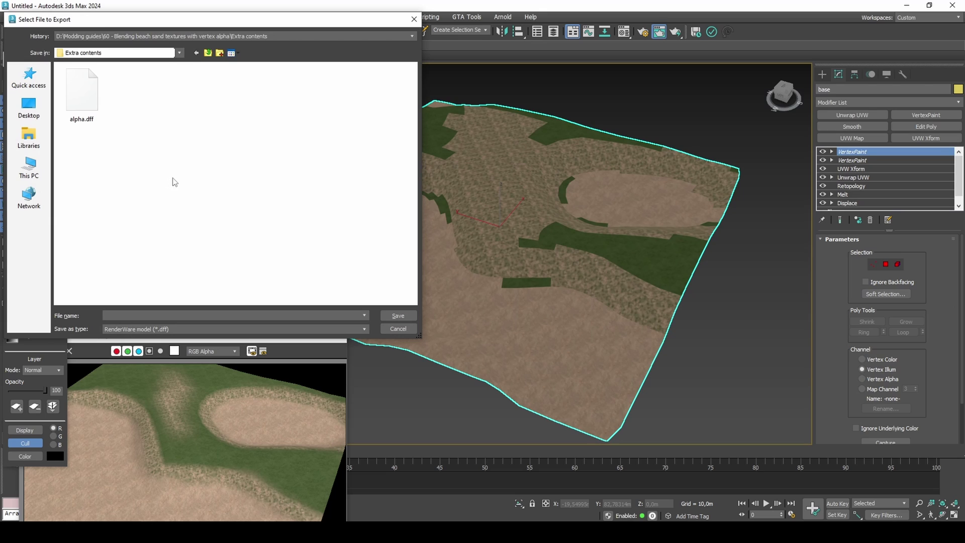
{"action": "type", "text": "base"}
{"action": "key", "text": "Return"}
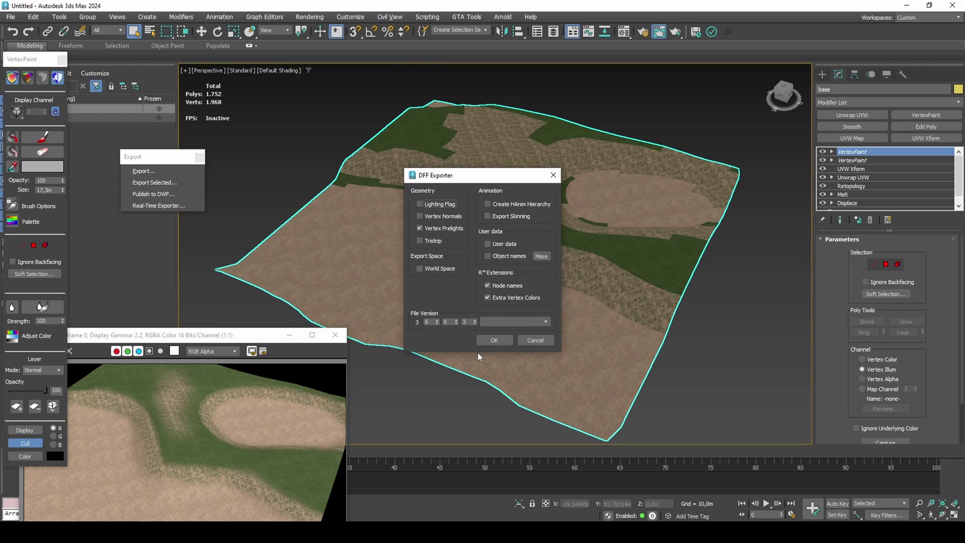
{"action": "left_click", "coordinate": [495, 340]}
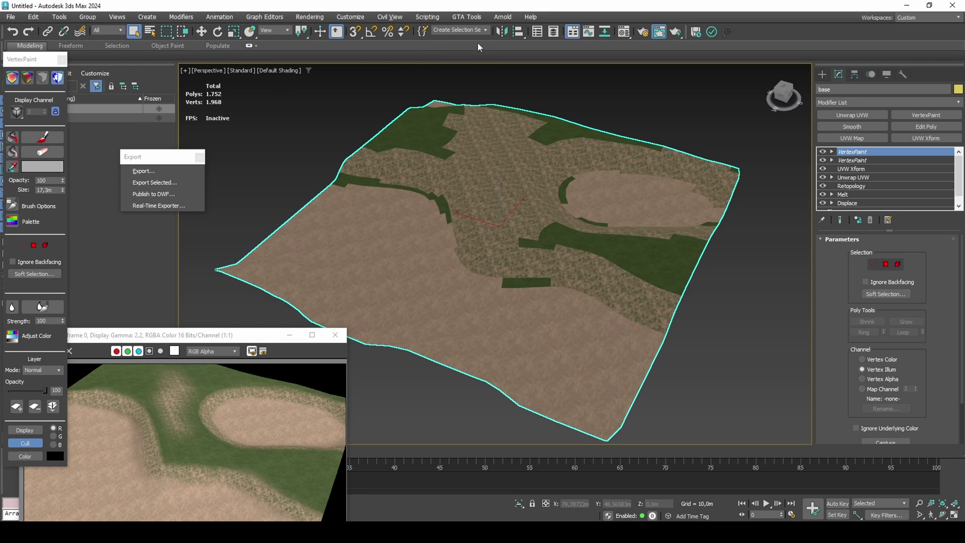
{"action": "left_click", "coordinate": [467, 17]}
In COL IO, pick base as the COL3 collision mesh, name it base, and export base.col
{"action": "mouse_move", "coordinate": [475, 47]}
{"action": "left_click", "coordinate": [531, 49]}
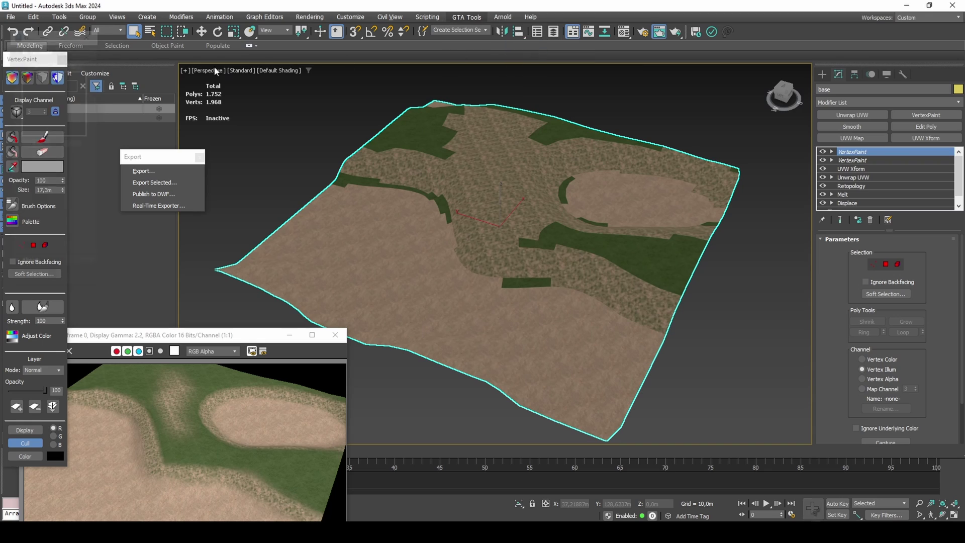
{"action": "left_click_drag", "start_coordinate": [28, 37], "coordinate": [136, 104]}
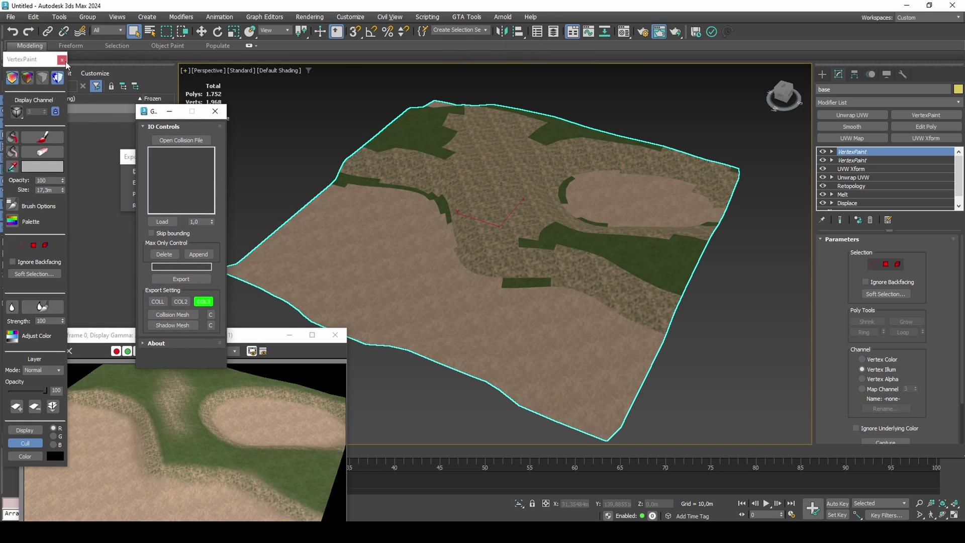
{"action": "left_click", "coordinate": [62, 60]}
{"action": "left_click", "coordinate": [165, 314]}
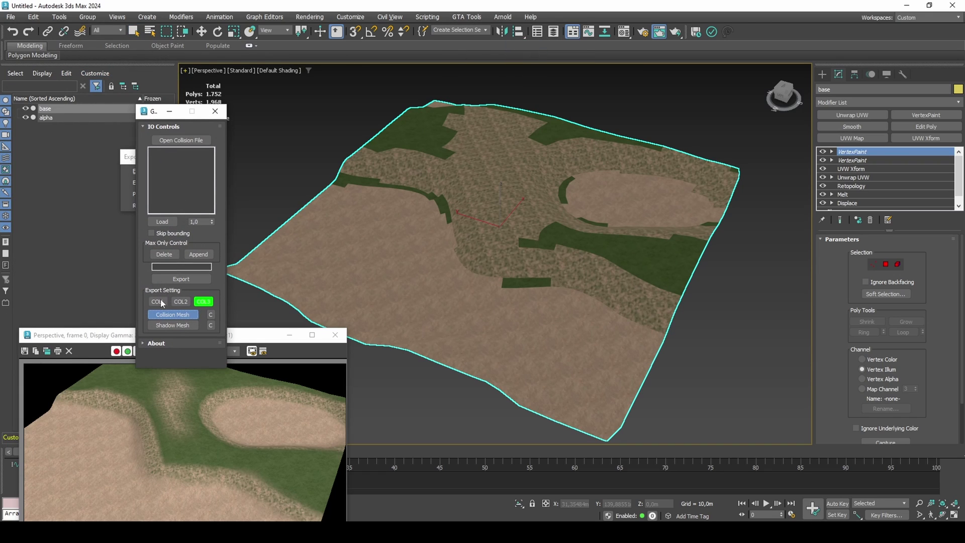
{"action": "left_click", "coordinate": [68, 109]}
{"action": "left_click", "coordinate": [170, 267]}
{"action": "type", "text": "base"}
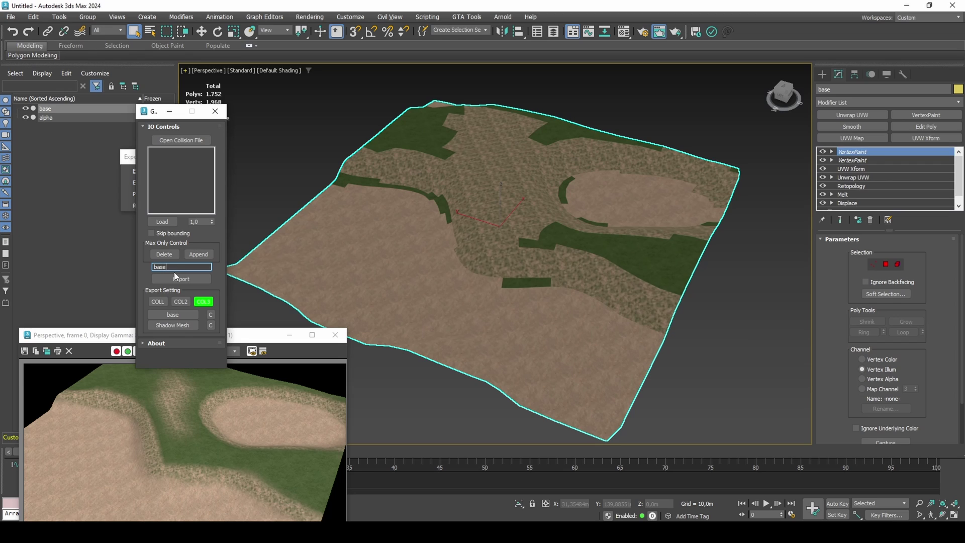
{"action": "left_click", "coordinate": [176, 279]}
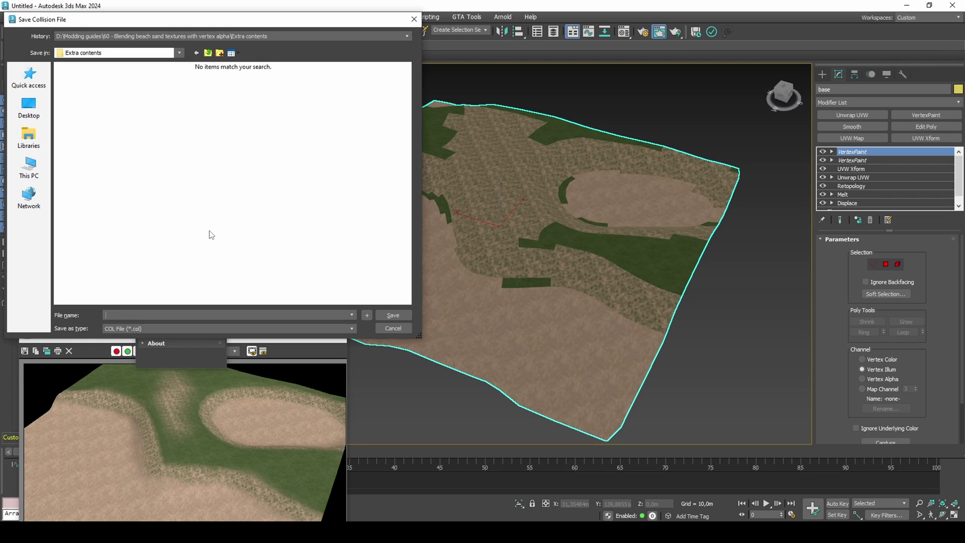
{"action": "type", "text": "base"}
{"action": "key", "text": "Return"}
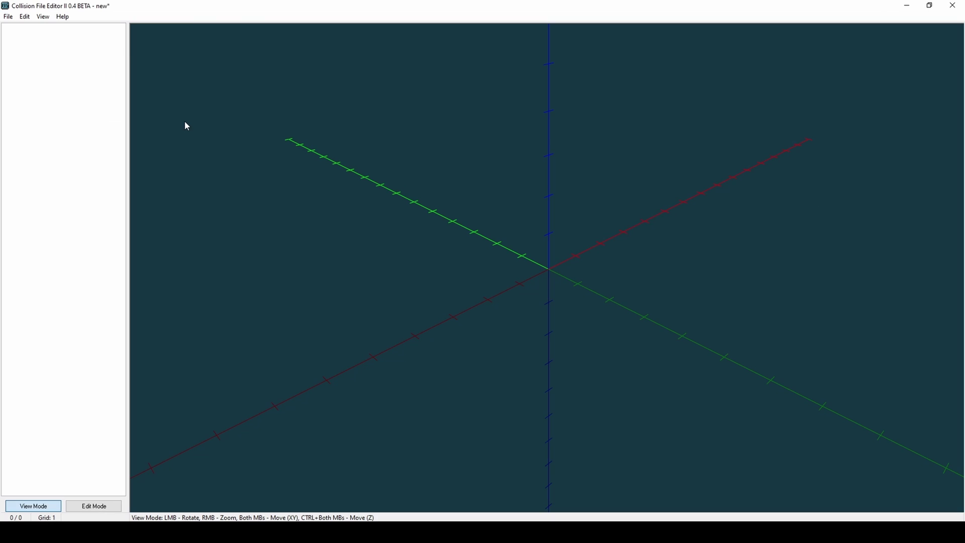
Open base.col in Collision File Editor II and zoom out to view the terrain
{"action": "left_click", "coordinate": [25, 16]}
{"action": "left_click", "coordinate": [35, 26]}
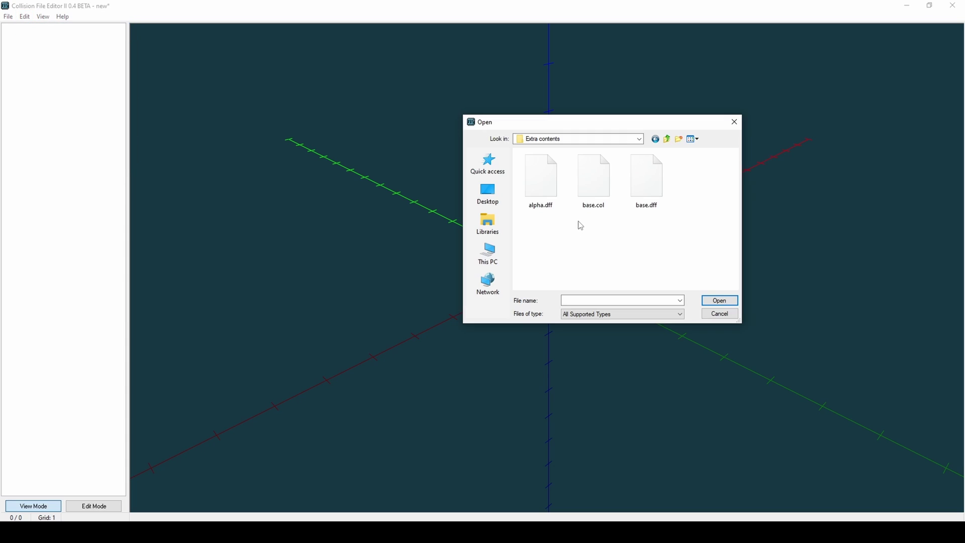
{"action": "double_click", "coordinate": [586, 200]}
{"action": "right_click_drag", "start_coordinate": [586, 200], "coordinate": [564, 345]}
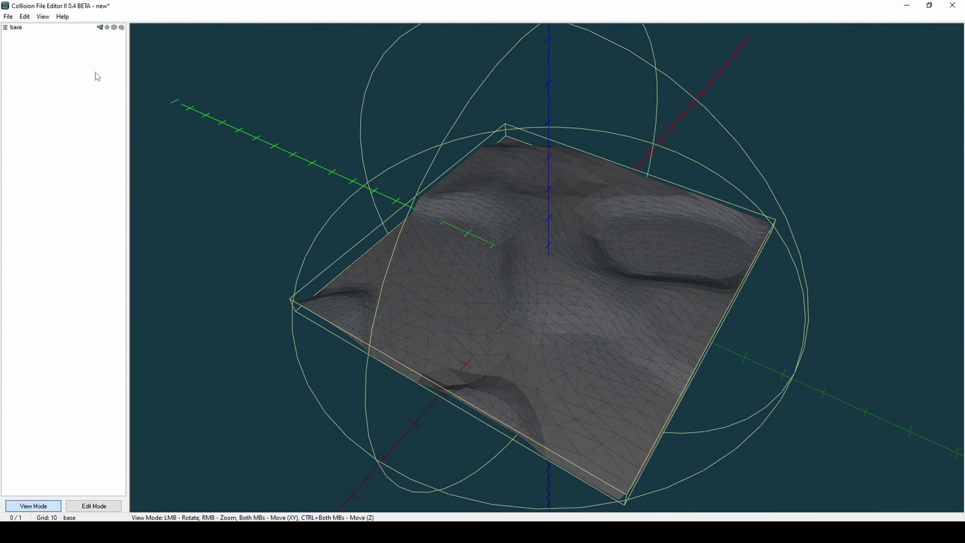
Copy base as an LOD entry, delete the original base, and inspect the LODe bounds
{"action": "right_click", "coordinate": [54, 28]}
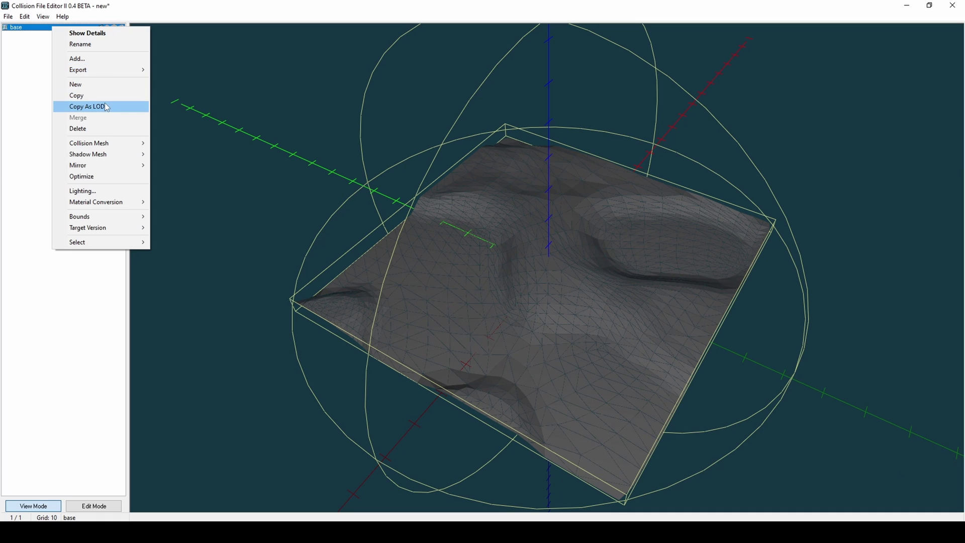
{"action": "left_click", "coordinate": [107, 107]}
{"action": "right_click", "coordinate": [53, 28]}
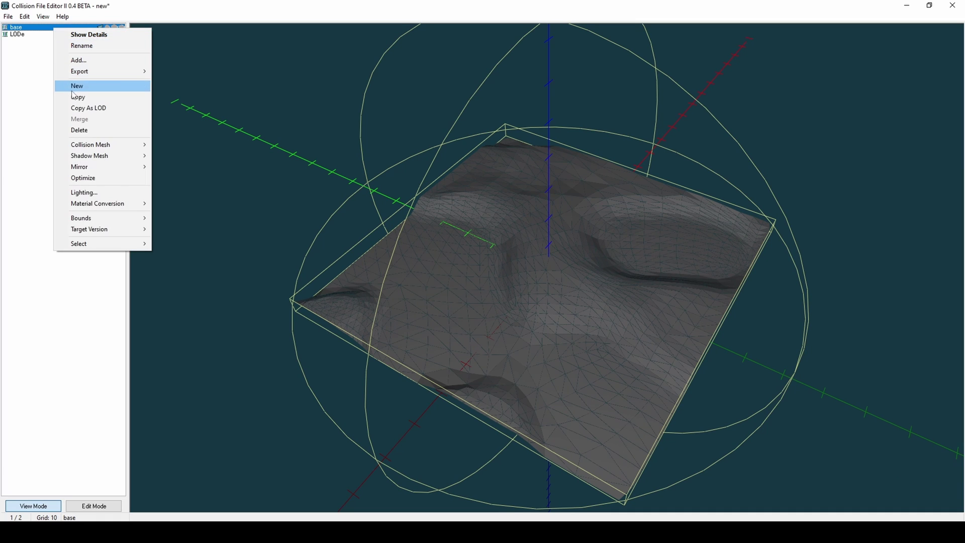
{"action": "left_click", "coordinate": [80, 130]}
{"action": "left_click", "coordinate": [47, 28]}
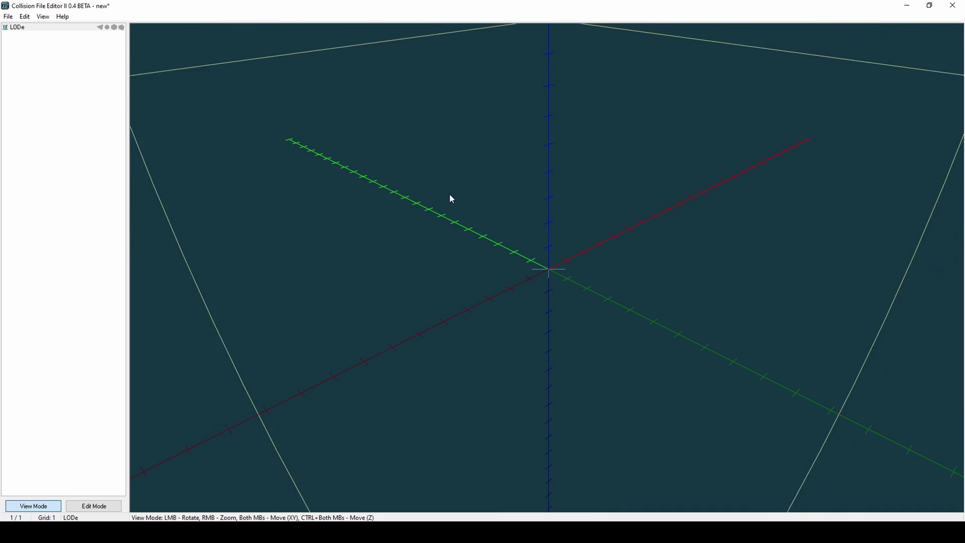
{"action": "right_click_drag", "start_coordinate": [449, 196], "coordinate": [448, 286]}
{"action": "left_click_drag", "start_coordinate": [451, 285], "coordinate": [474, 293]}
Export LODe as a Combined Collision File
{"action": "right_click", "coordinate": [81, 28]}
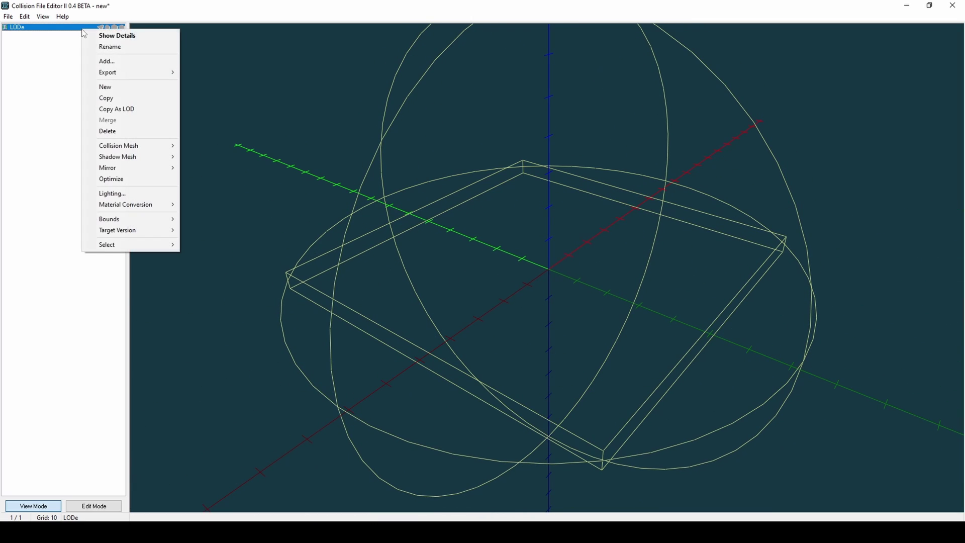
{"action": "mouse_move", "coordinate": [128, 74]}
{"action": "left_click", "coordinate": [223, 83]}
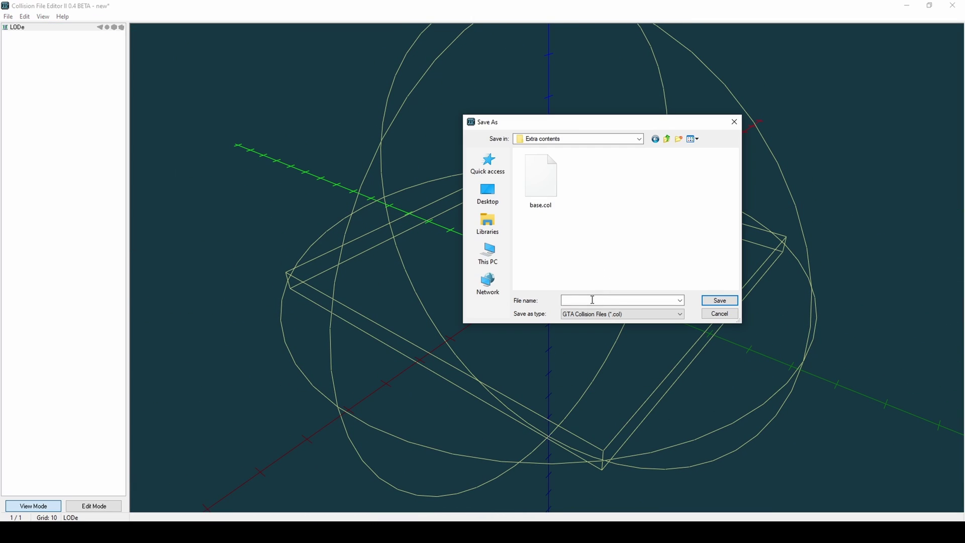
{"action": "type", "text": "a"}
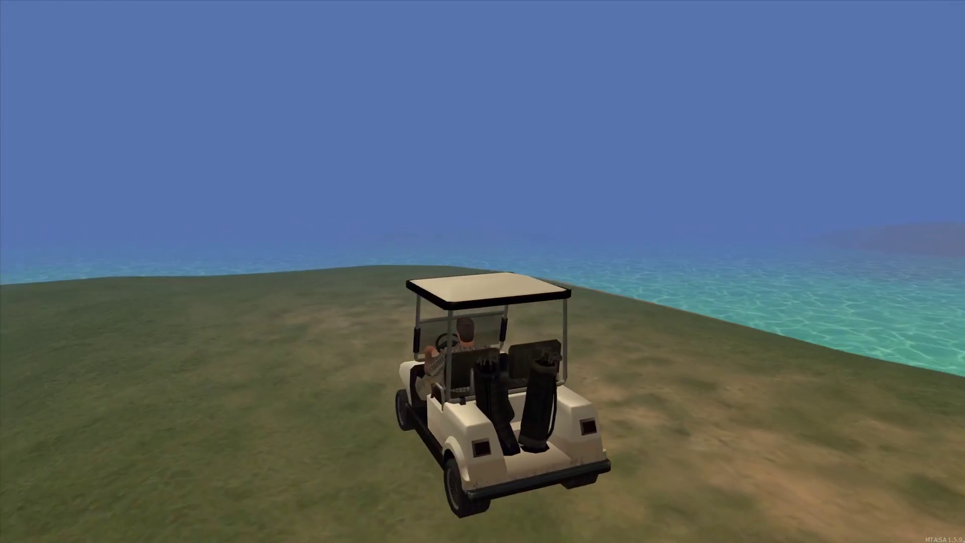
Drive the golf cart along the shore, onto the water, and back onto the grass
{"action": "key", "text": "w"}
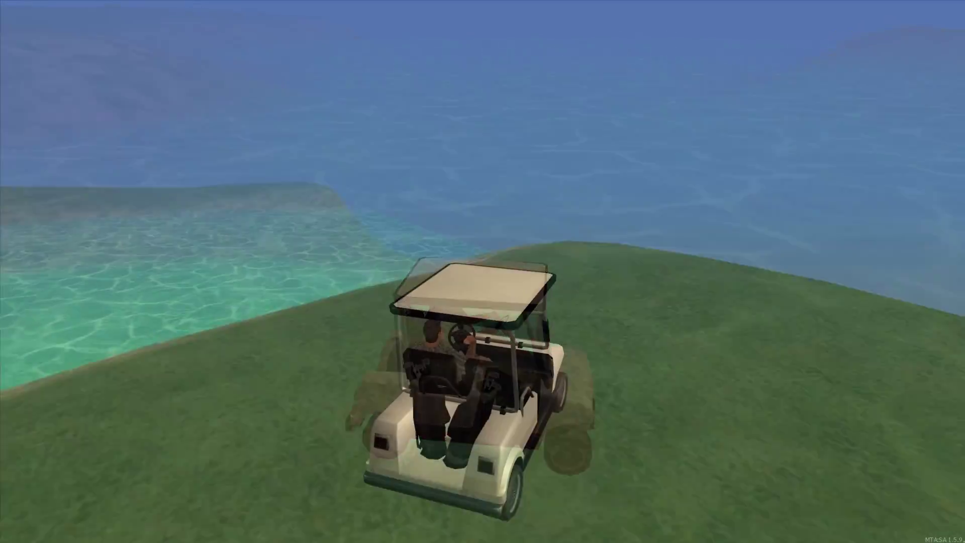
{"action": "key", "text": "w"}
{"action": "key", "text": "w"}
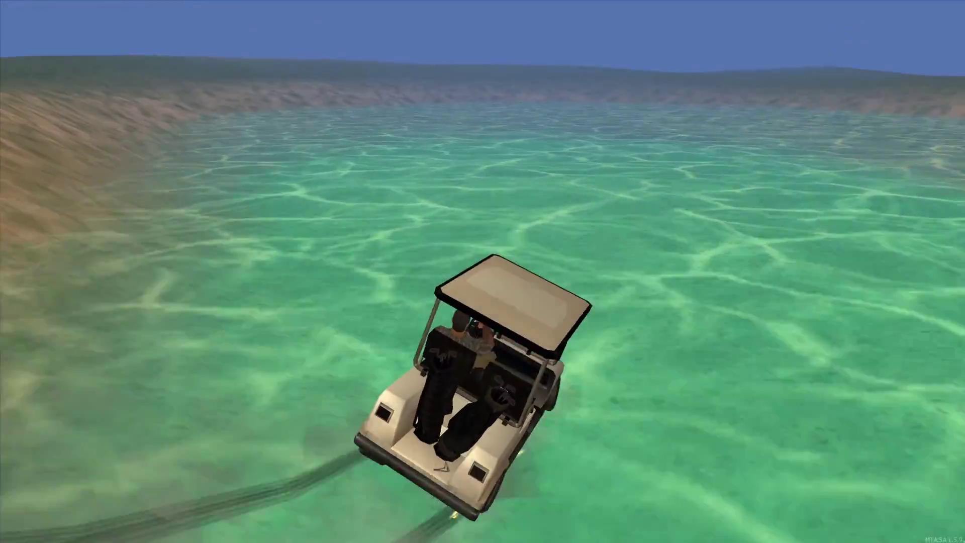
{"action": "key", "text": "w"}
{"action": "key", "text": "a"}
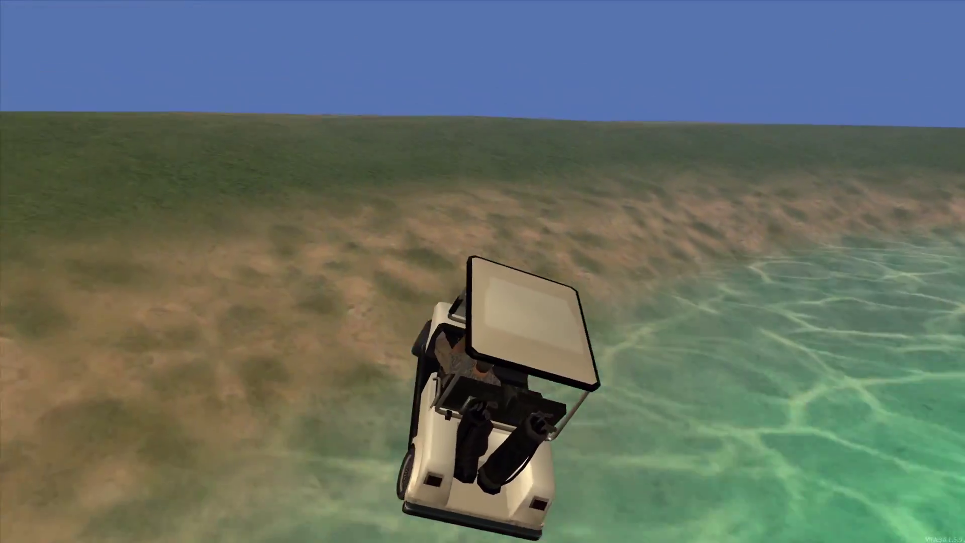